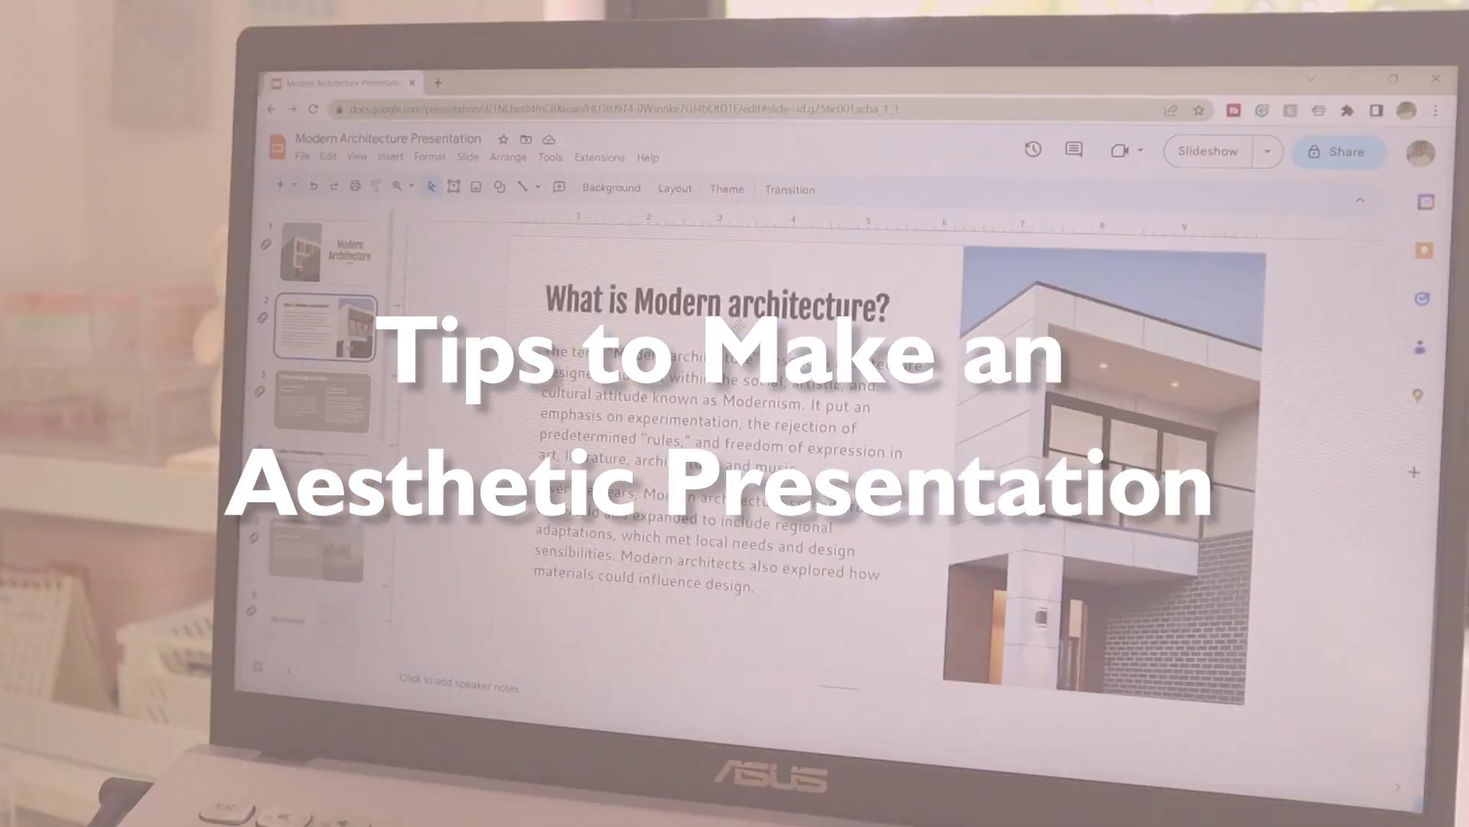
# - Place the cursor in the new blank presentation's title slide
pyautogui.click(698, 401)
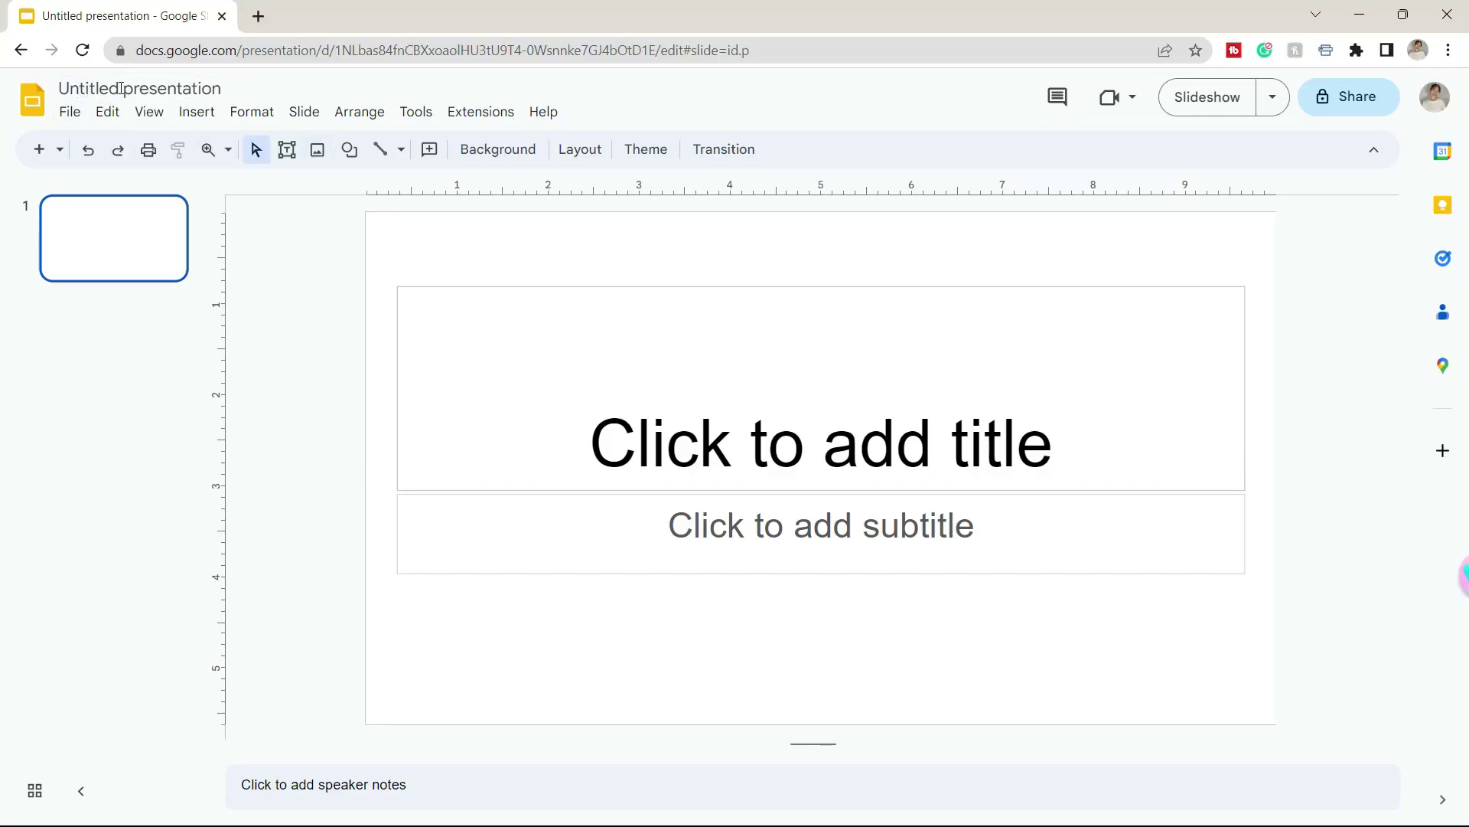
pyautogui.click(122, 89)
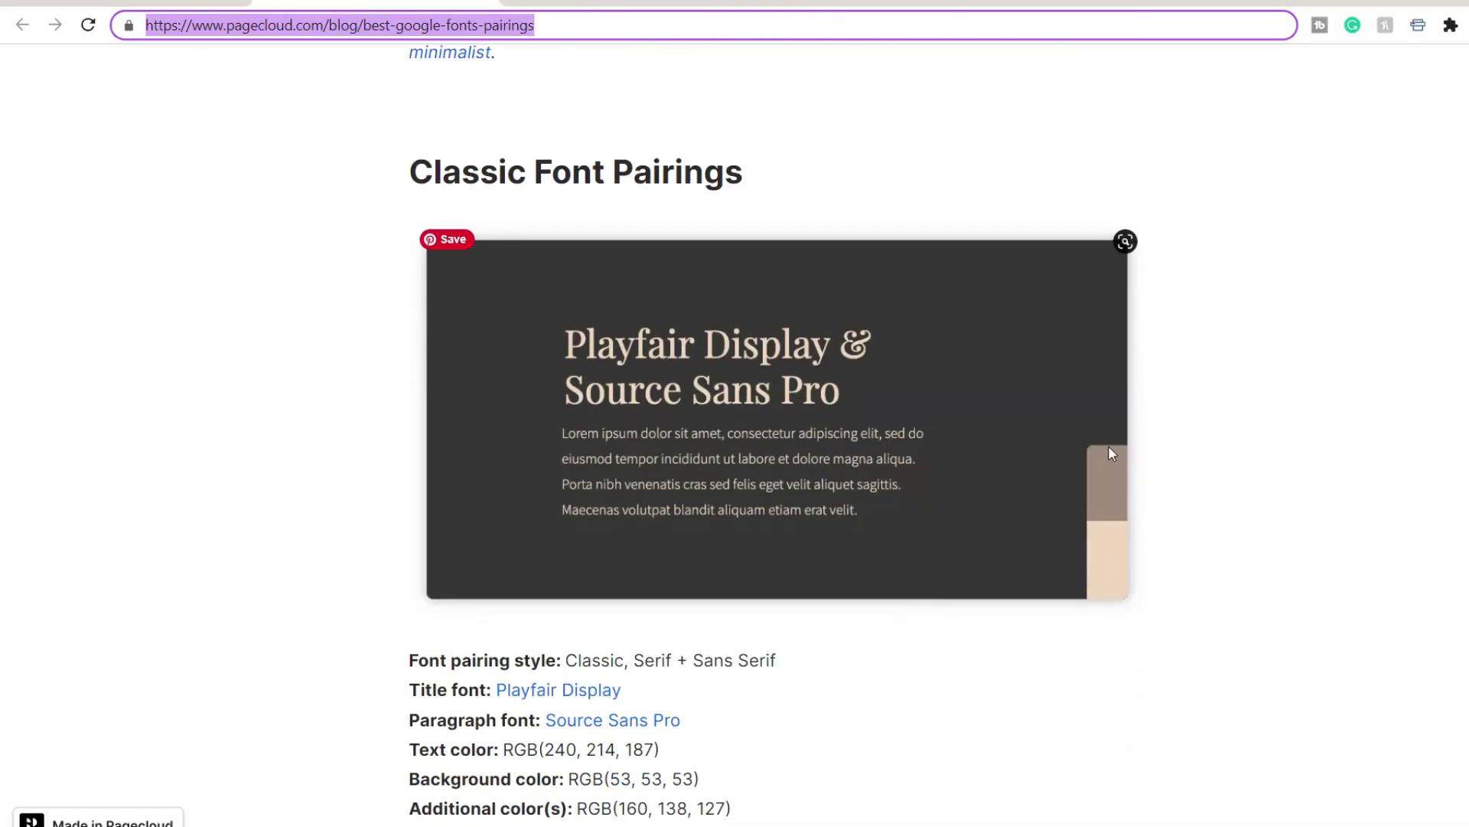
pyautogui.scroll(-5, 1102, 515)
pyautogui.scroll(-5, 1102, 516)
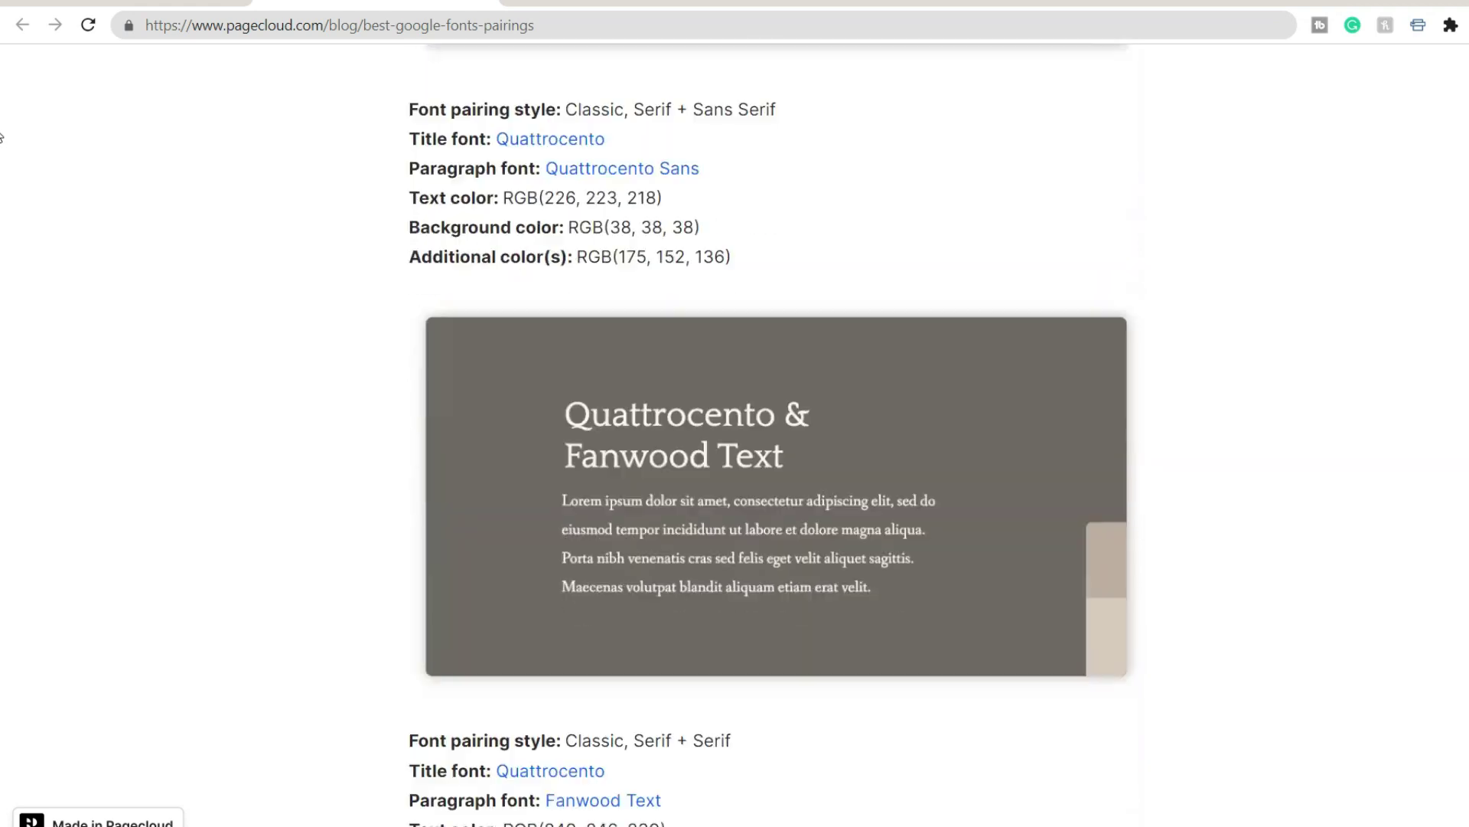
pyautogui.scroll(-3, 1103, 516)
pyautogui.scroll(-5, 735, 460)
pyautogui.scroll(-5, 735, 460)
pyautogui.scroll(-5, 735, 459)
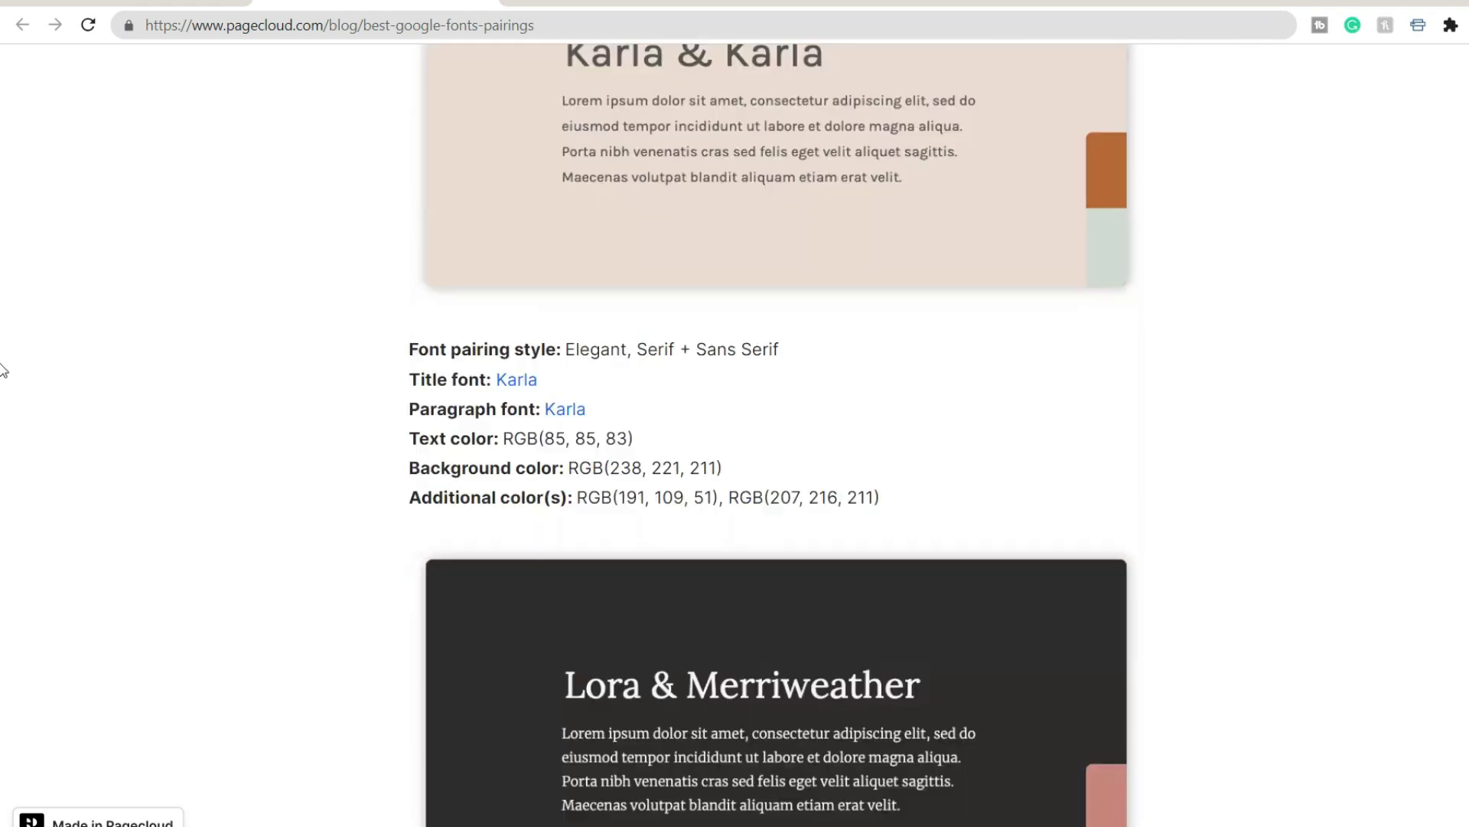
pyautogui.scroll(-5, 735, 459)
pyautogui.scroll(-5, 3, 514)
pyautogui.scroll(-4, 3, 533)
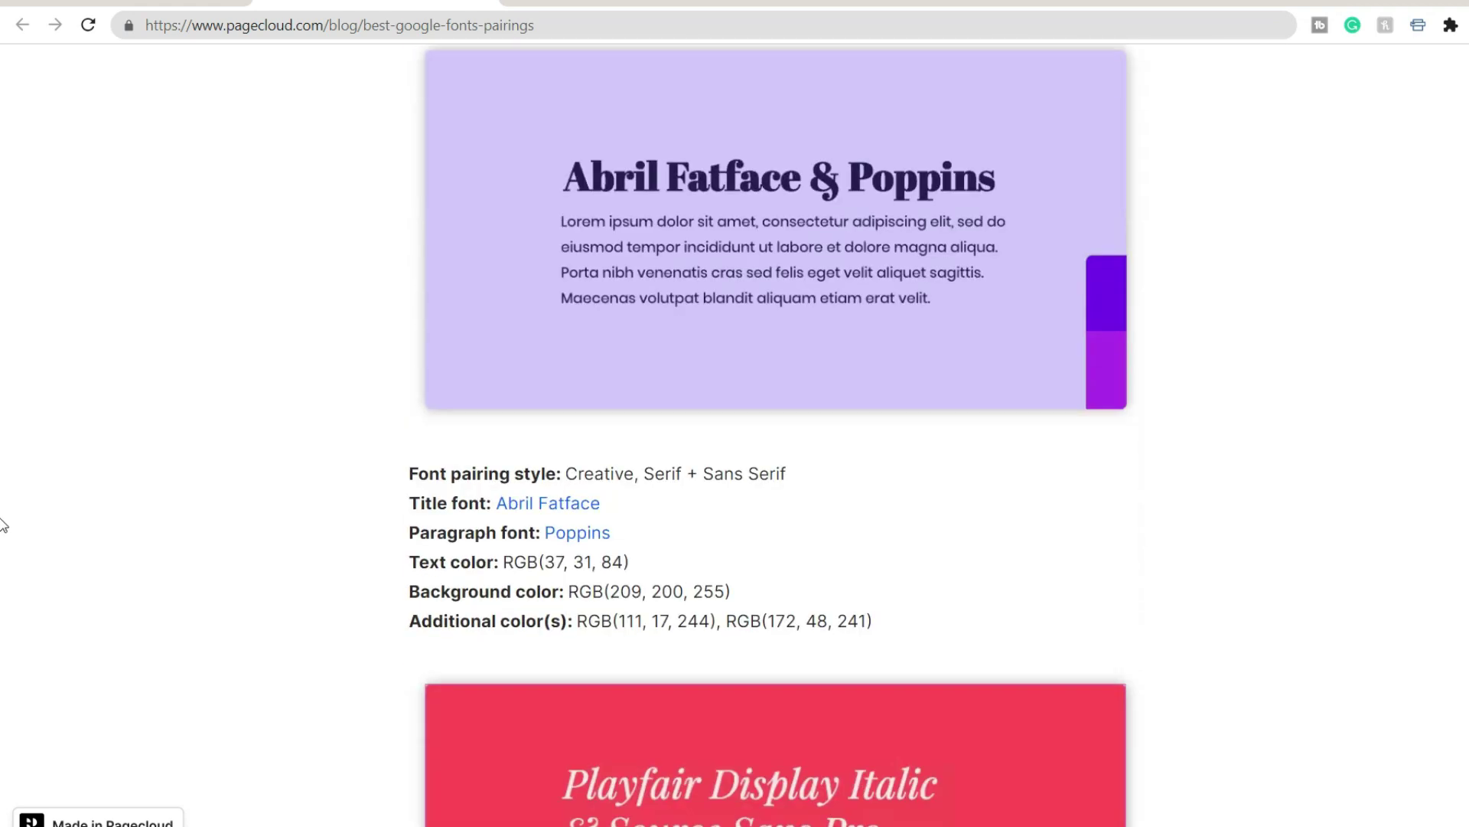
pyautogui.scroll(-5, 2, 523)
pyautogui.scroll(-3, 4, 534)
pyautogui.scroll(-4, 3, 541)
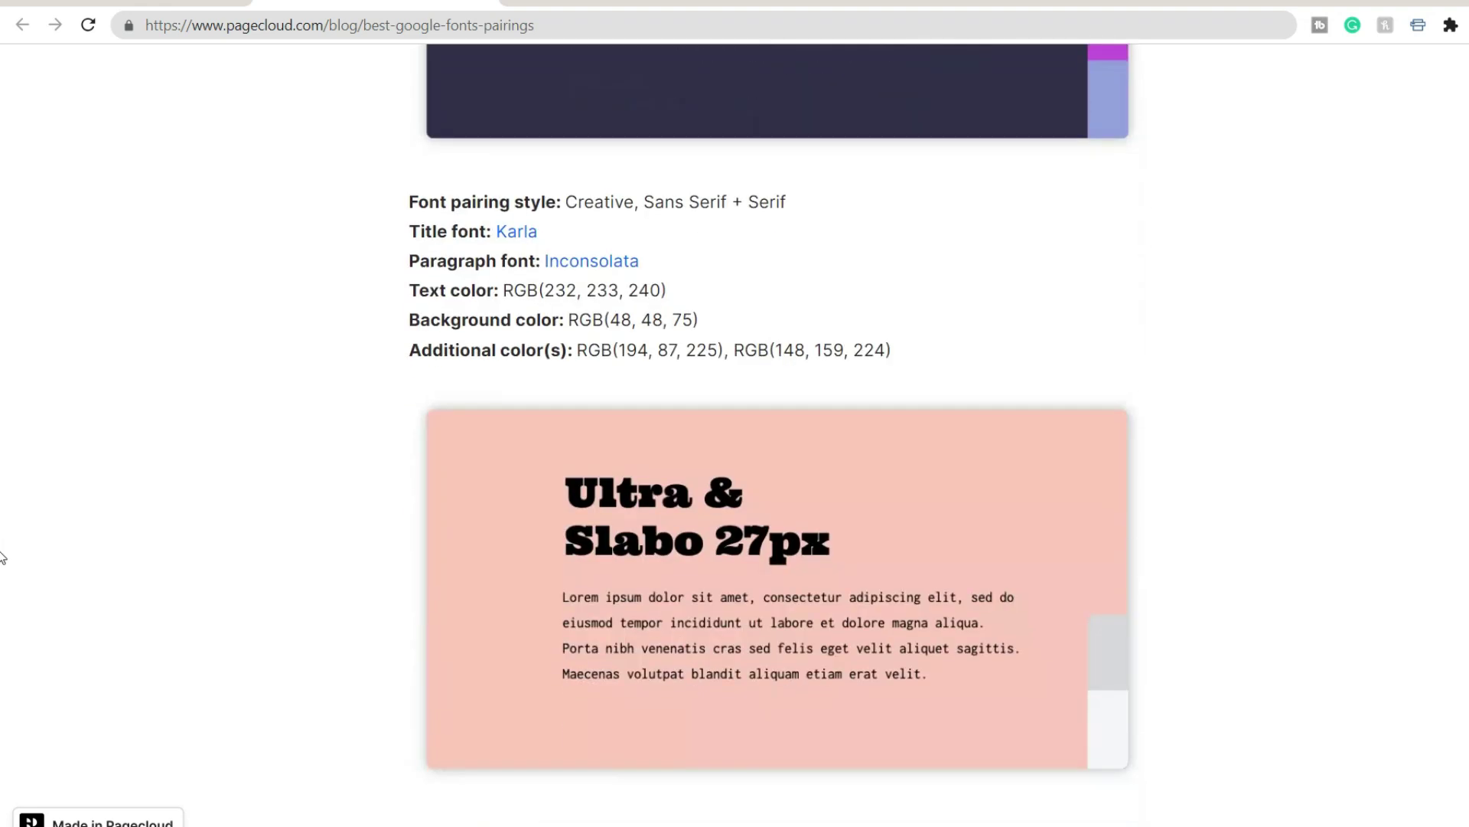
pyautogui.scroll(-4, 2, 556)
pyautogui.scroll(-5, 3, 565)
pyautogui.scroll(-5, 1200, 371)
pyautogui.scroll(-2, 1200, 372)
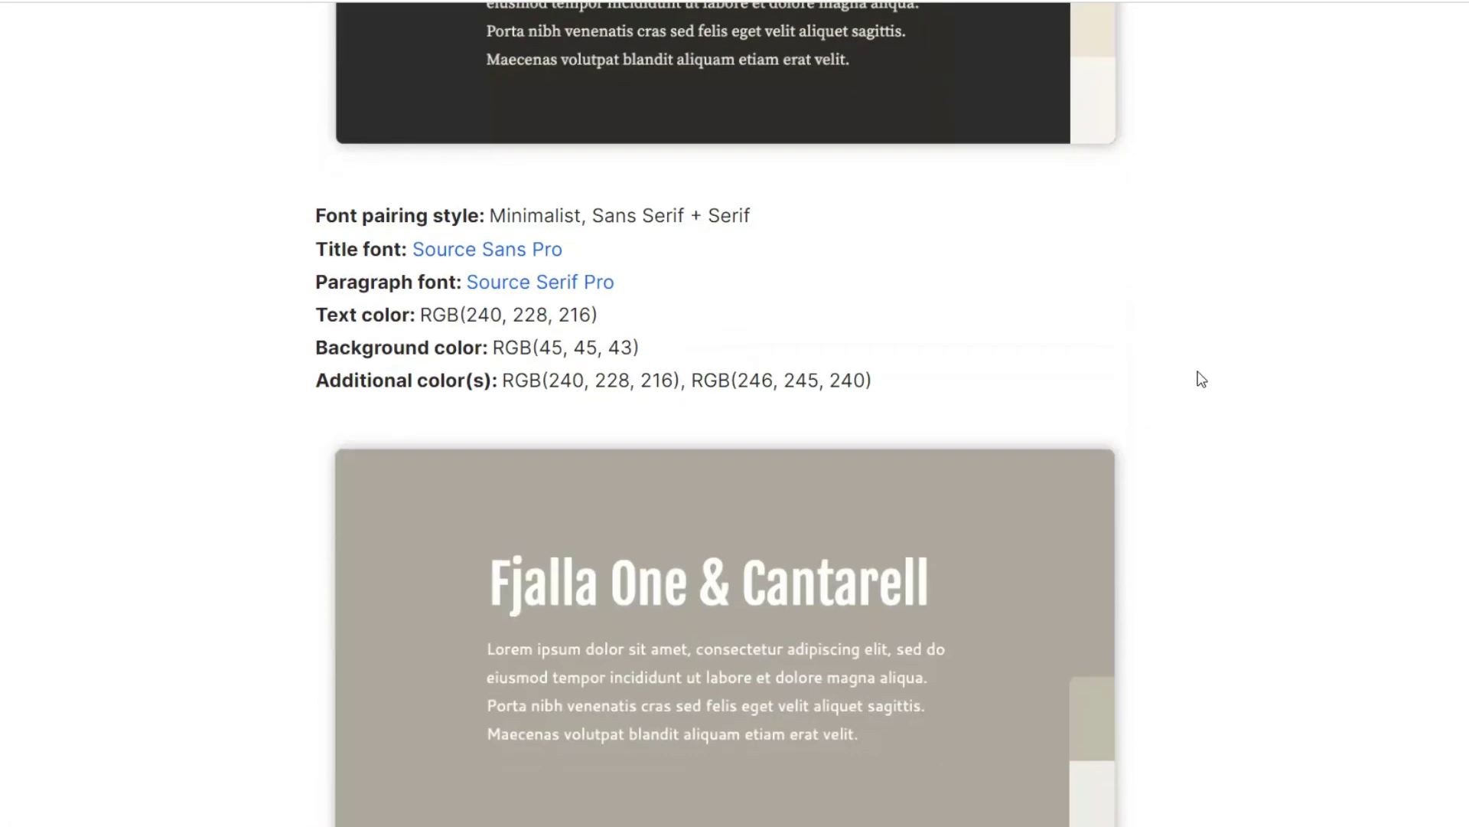
pyautogui.scroll(-1, 1198, 371)
pyautogui.scroll(-4, 1195, 370)
pyautogui.scroll(1, 1194, 370)
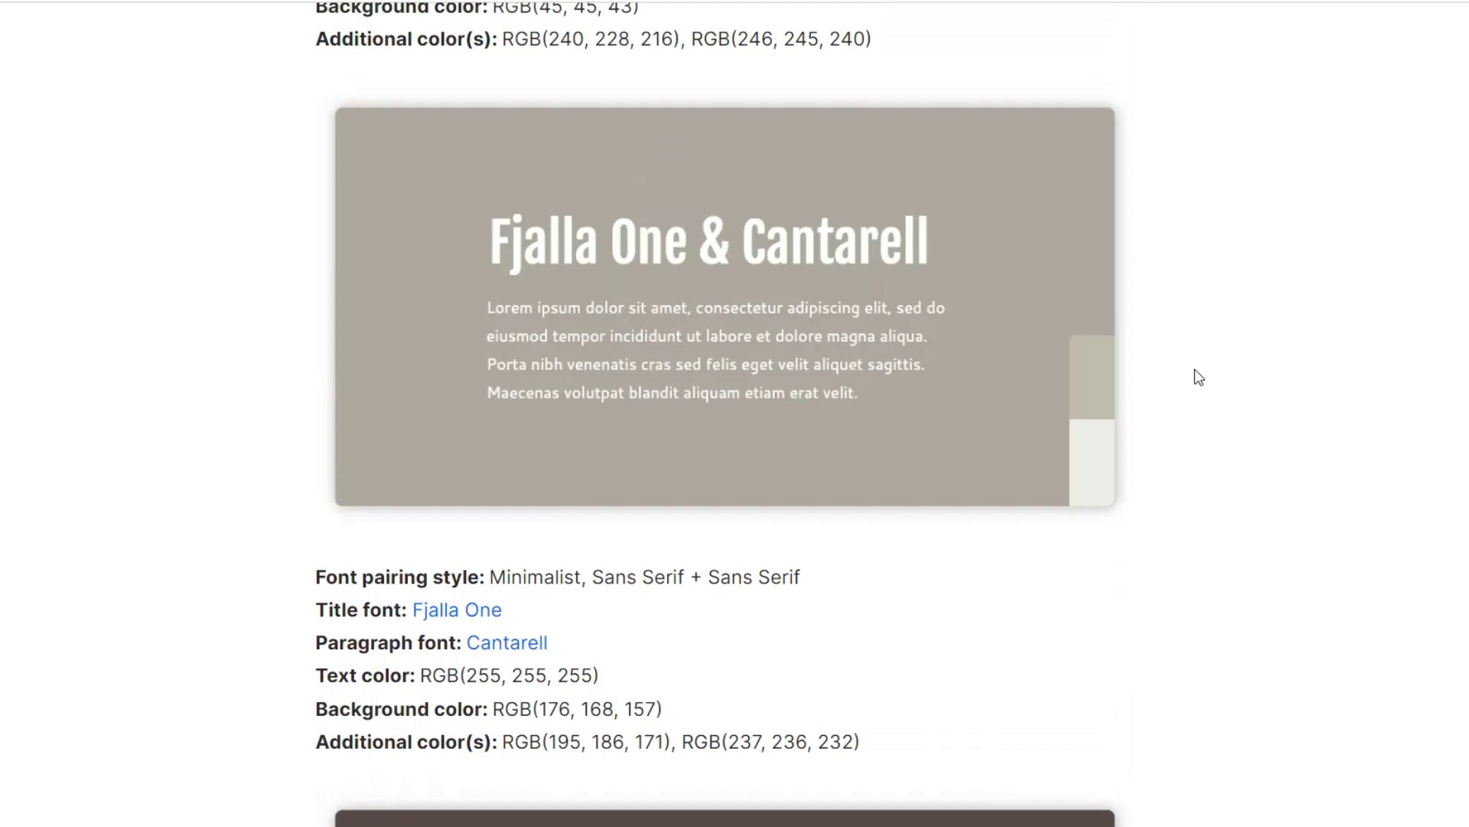
# - Copy the title font name 'Fjalla One' from the Minimalist pairing, then return to Slides
pyautogui.tripleClick(643, 576)
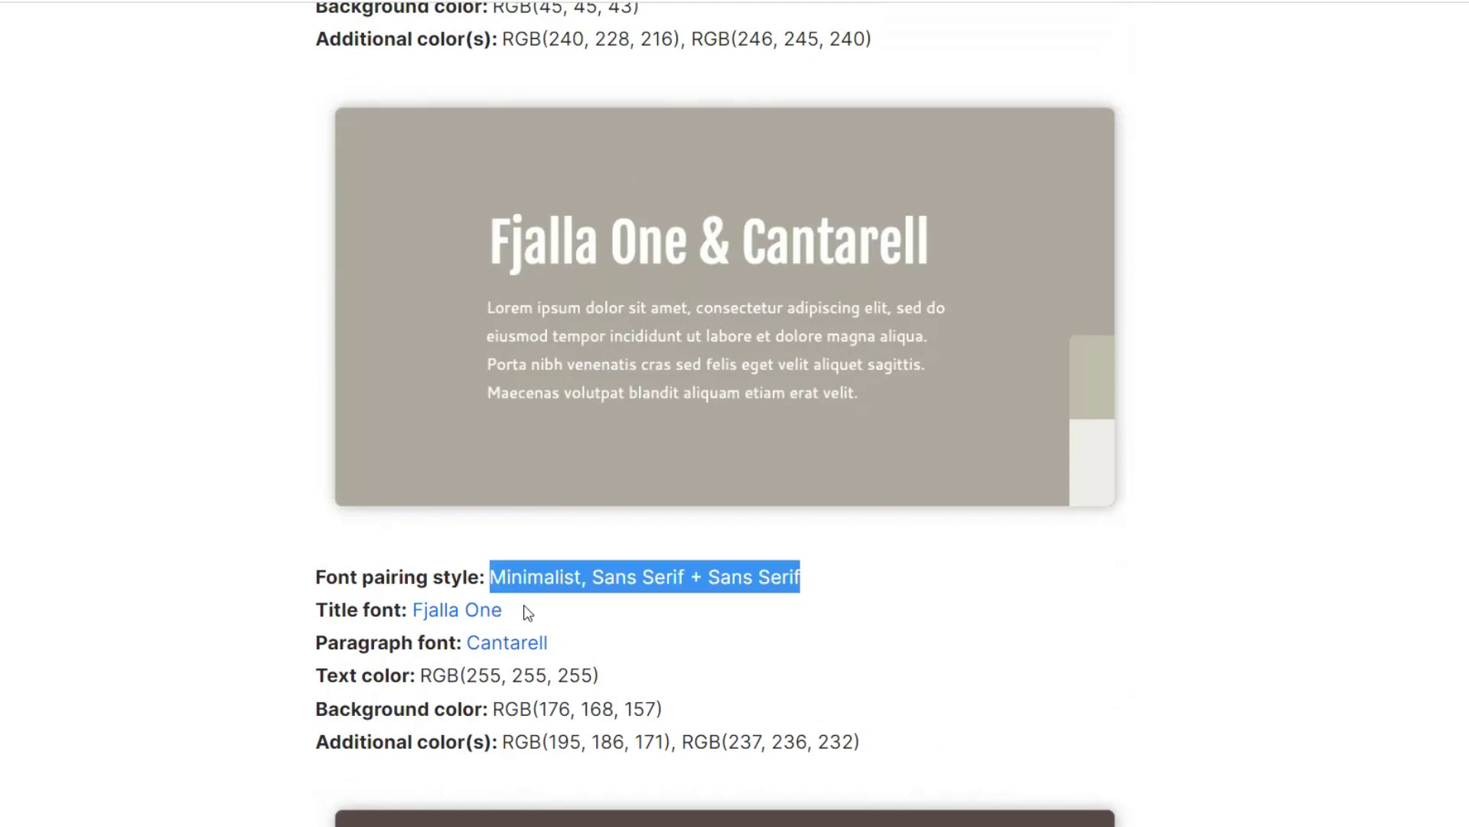
pyautogui.moveTo(504, 610); pyautogui.dragTo(409, 609)
pyautogui.hotkey('ctrl', 'c')
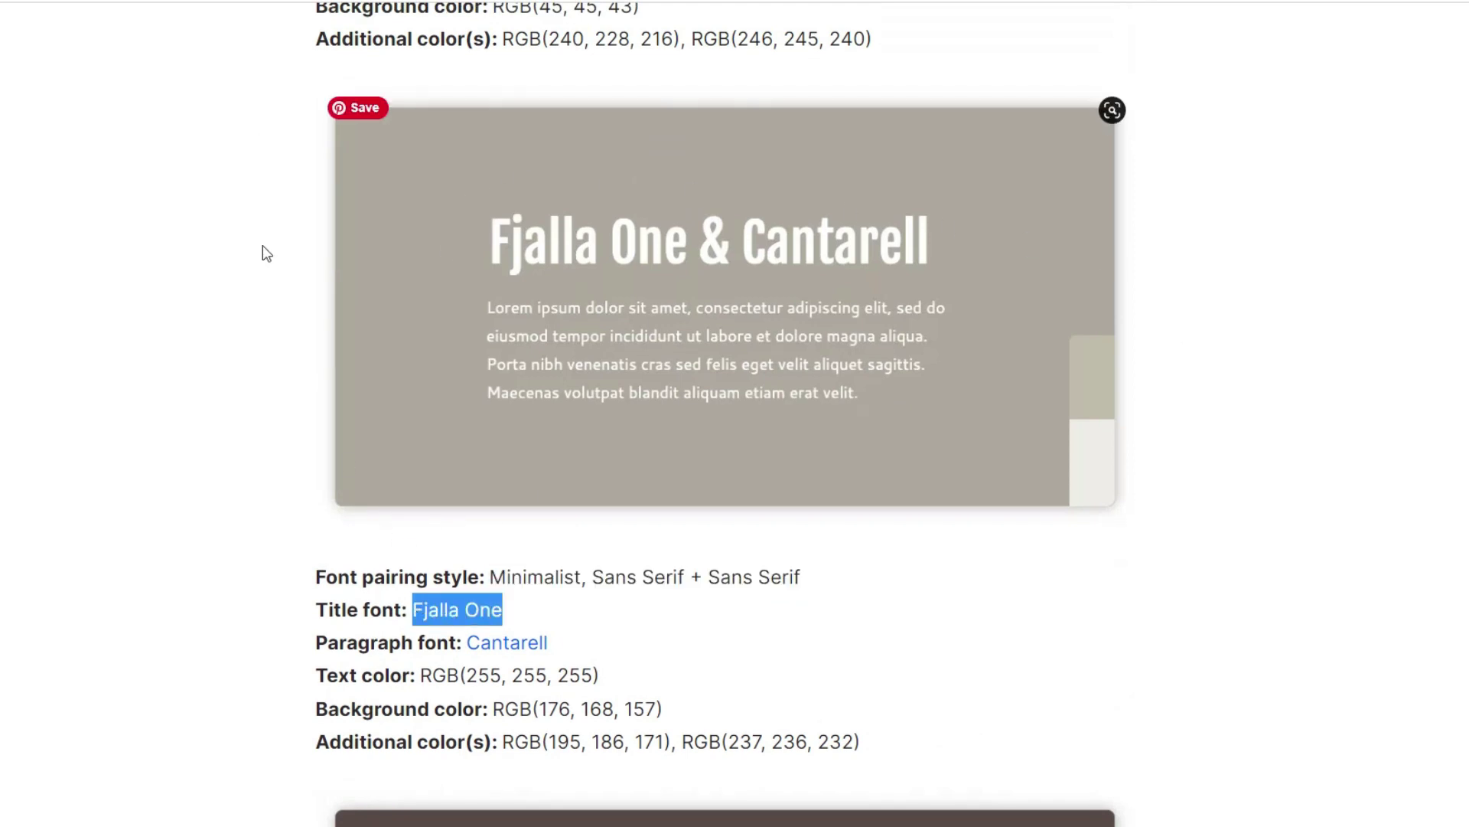
pyautogui.click(115, 15)
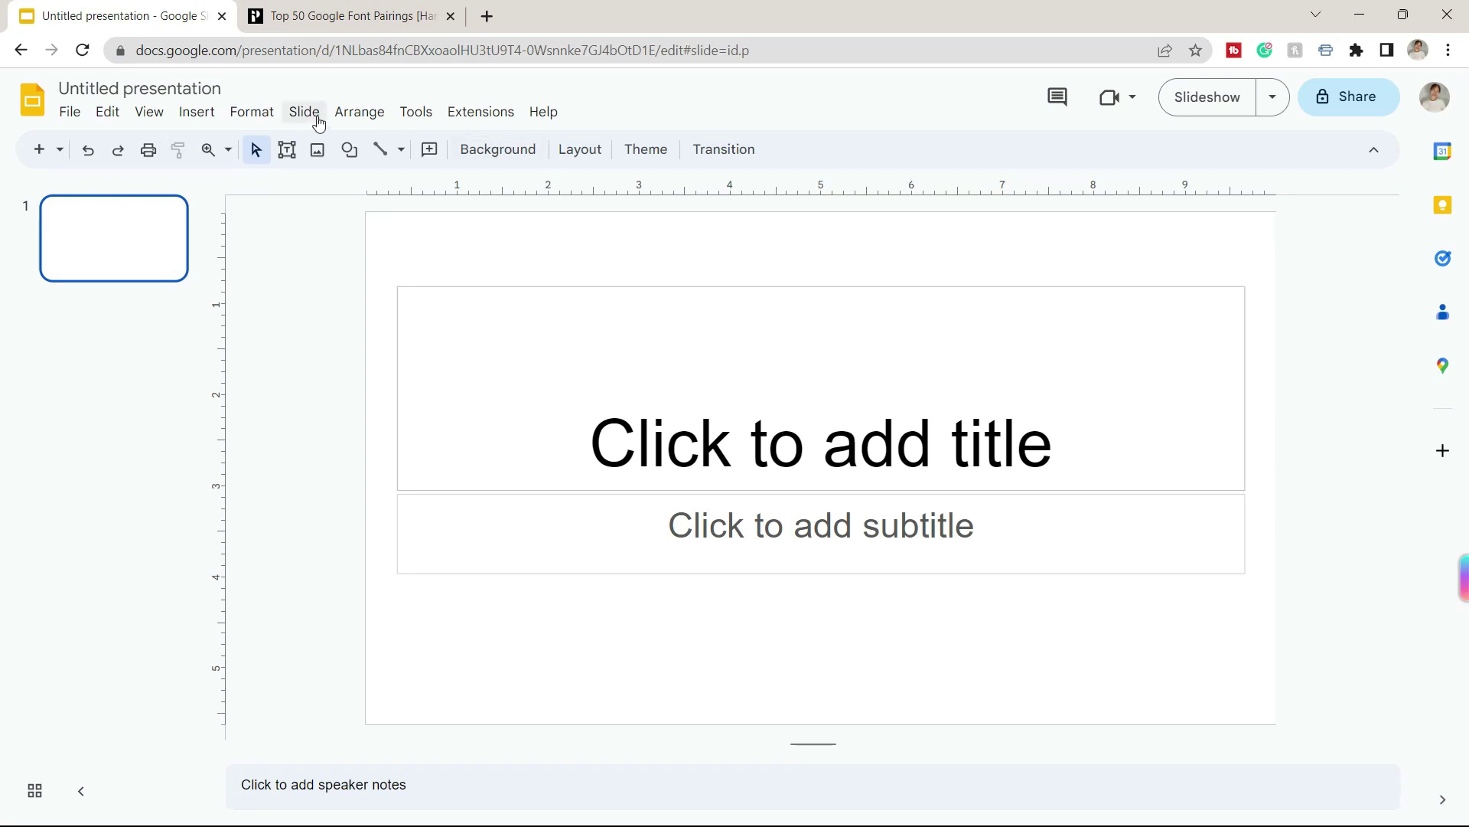
# - Add Fjalla One to My fonts through More fonts for the title placeholder
pyautogui.click(694, 419)
pyautogui.click(590, 150)
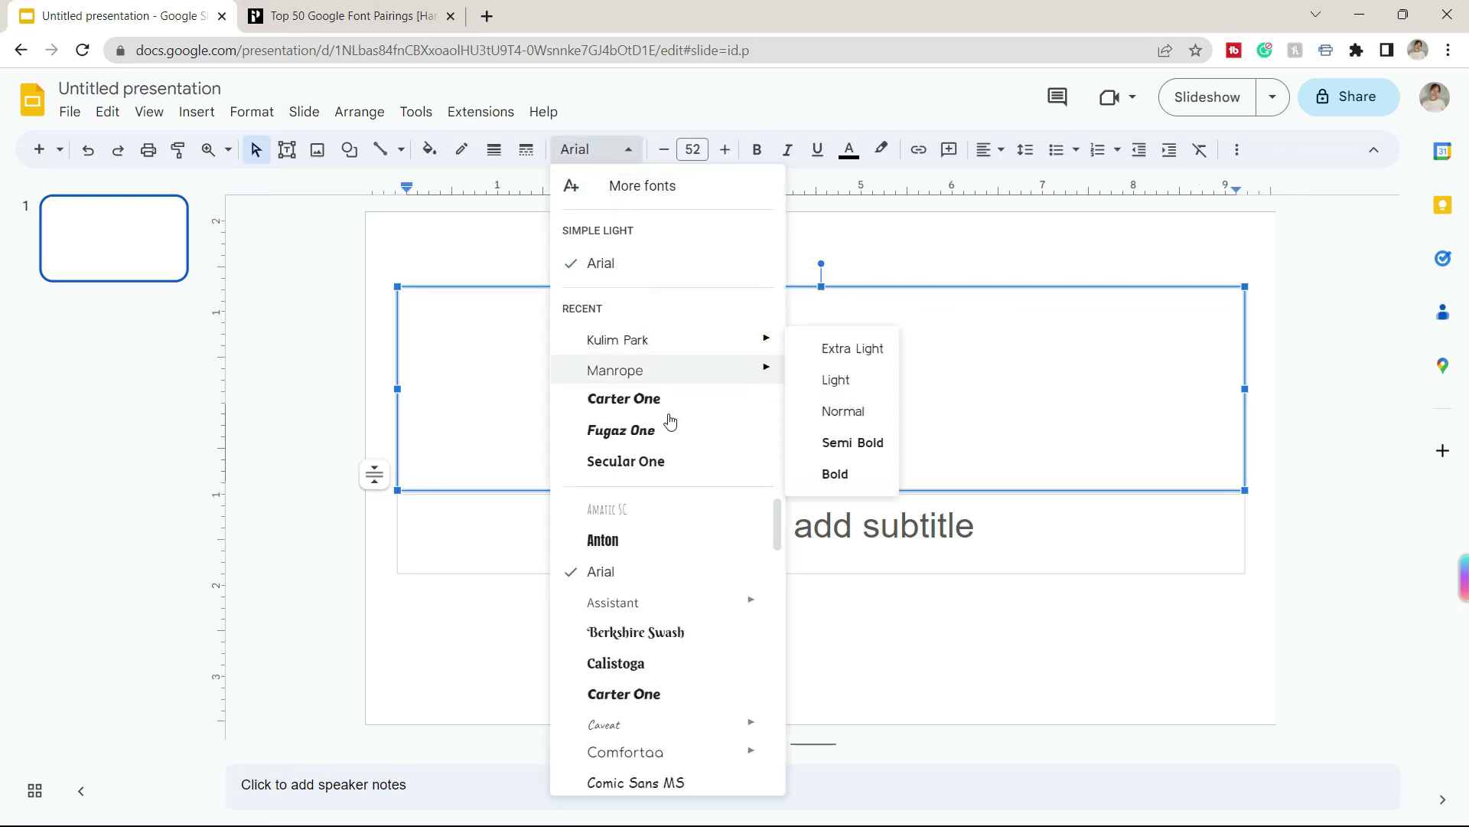
pyautogui.click(350, 15)
pyautogui.click(127, 16)
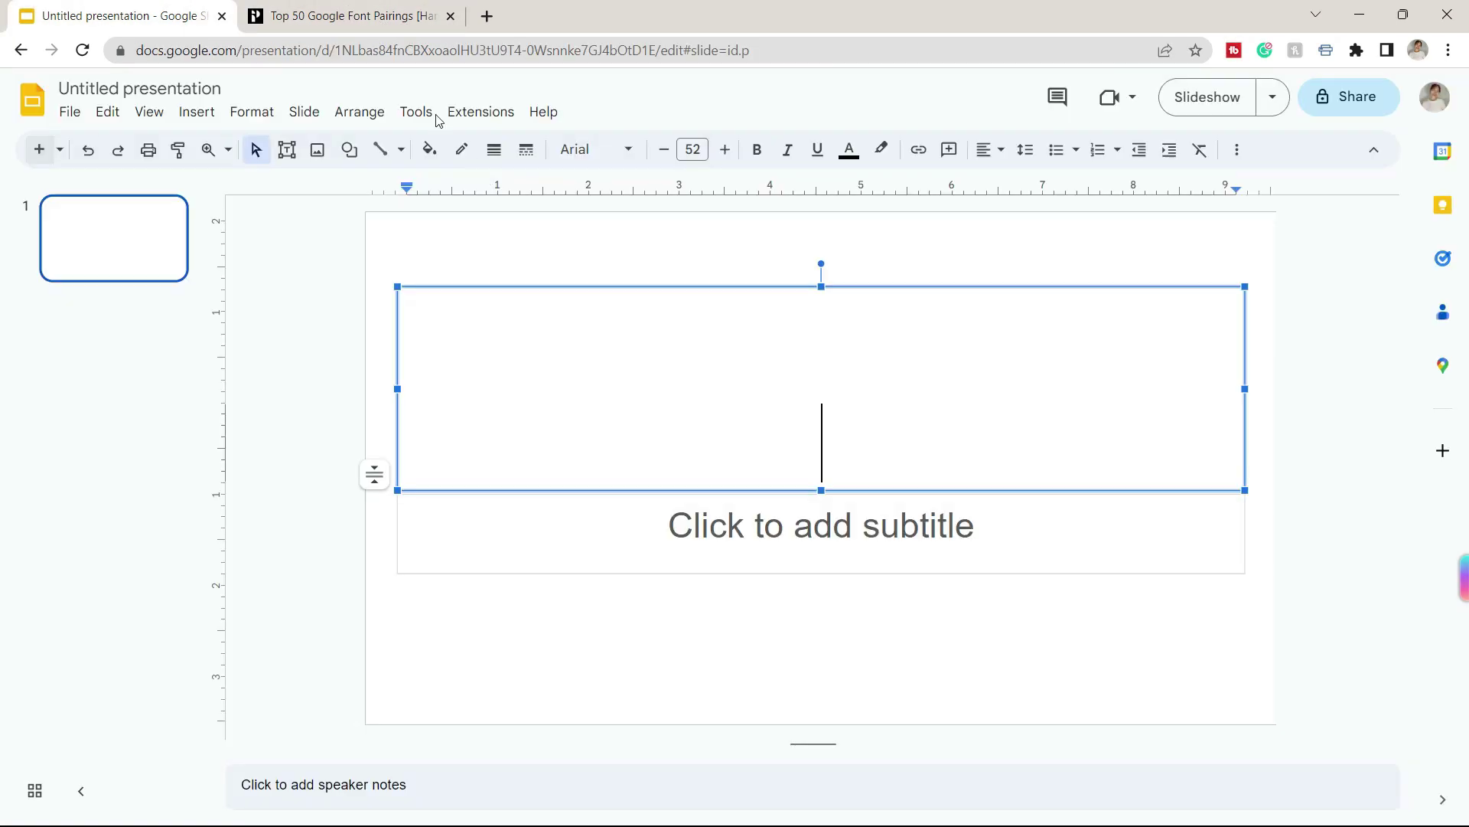
pyautogui.click(592, 150)
pyautogui.click(643, 185)
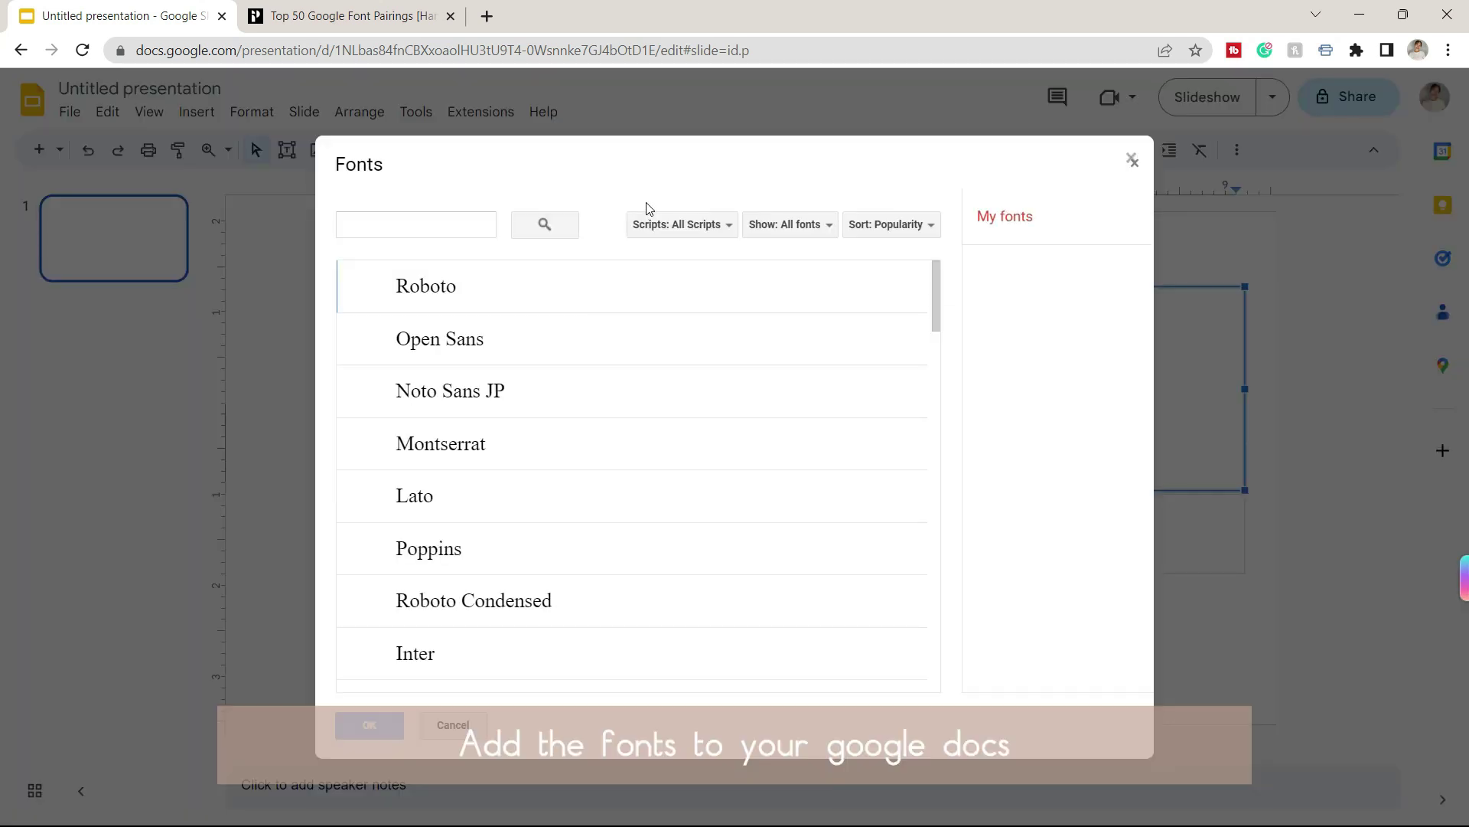
pyautogui.write('Fjalla One')
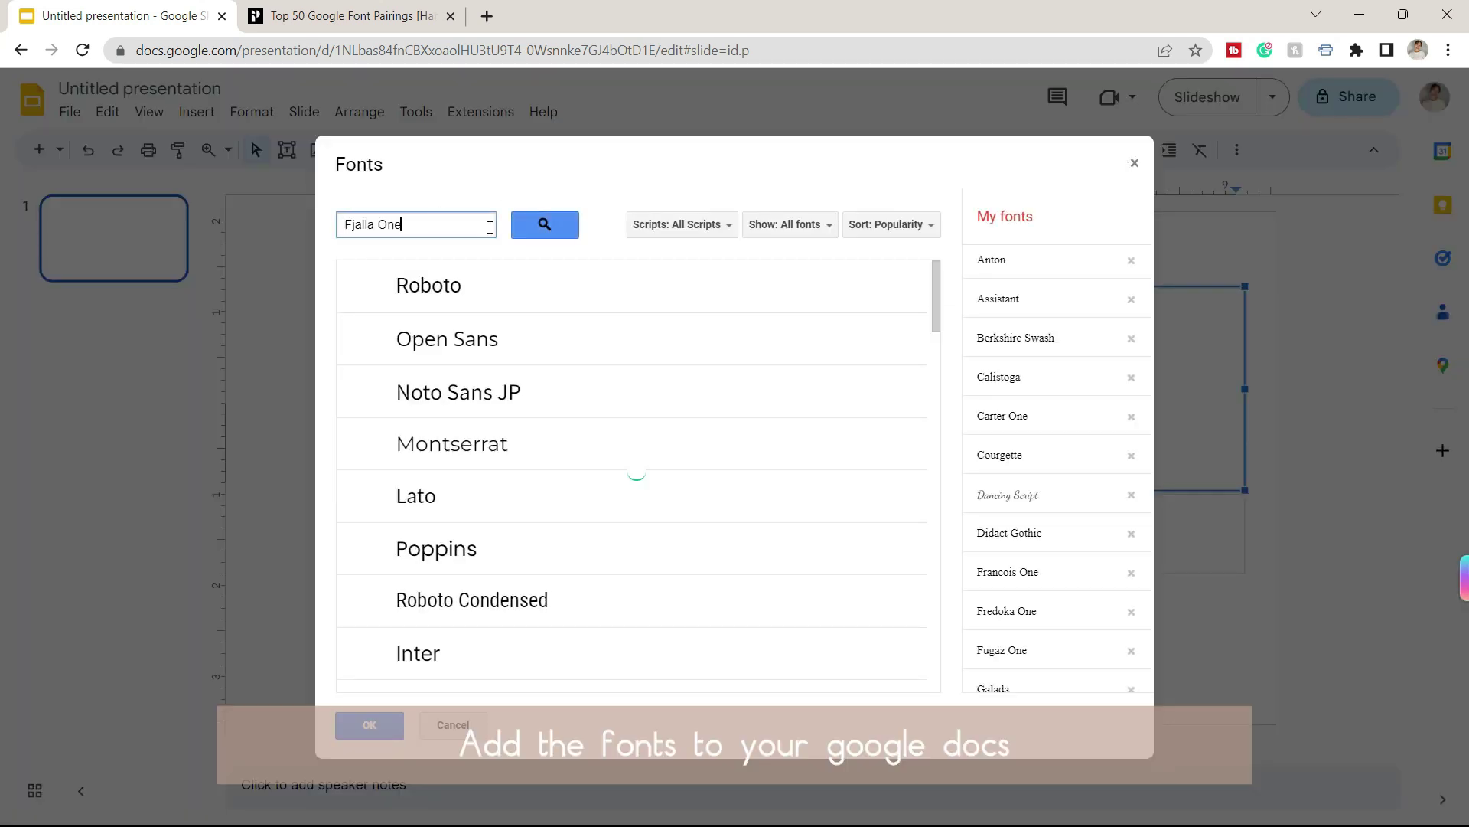
pyautogui.click(544, 224)
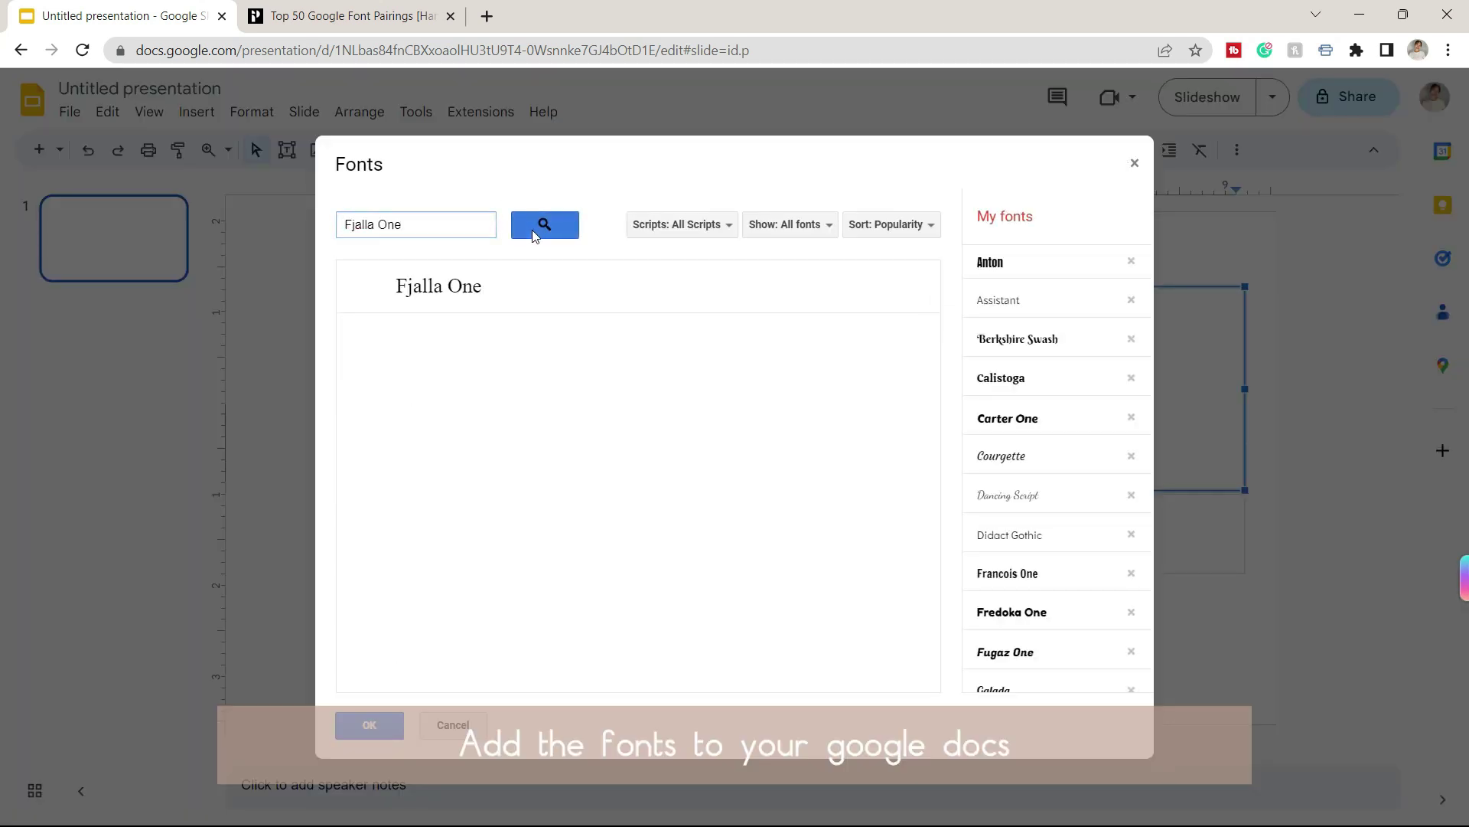
pyautogui.click(469, 294)
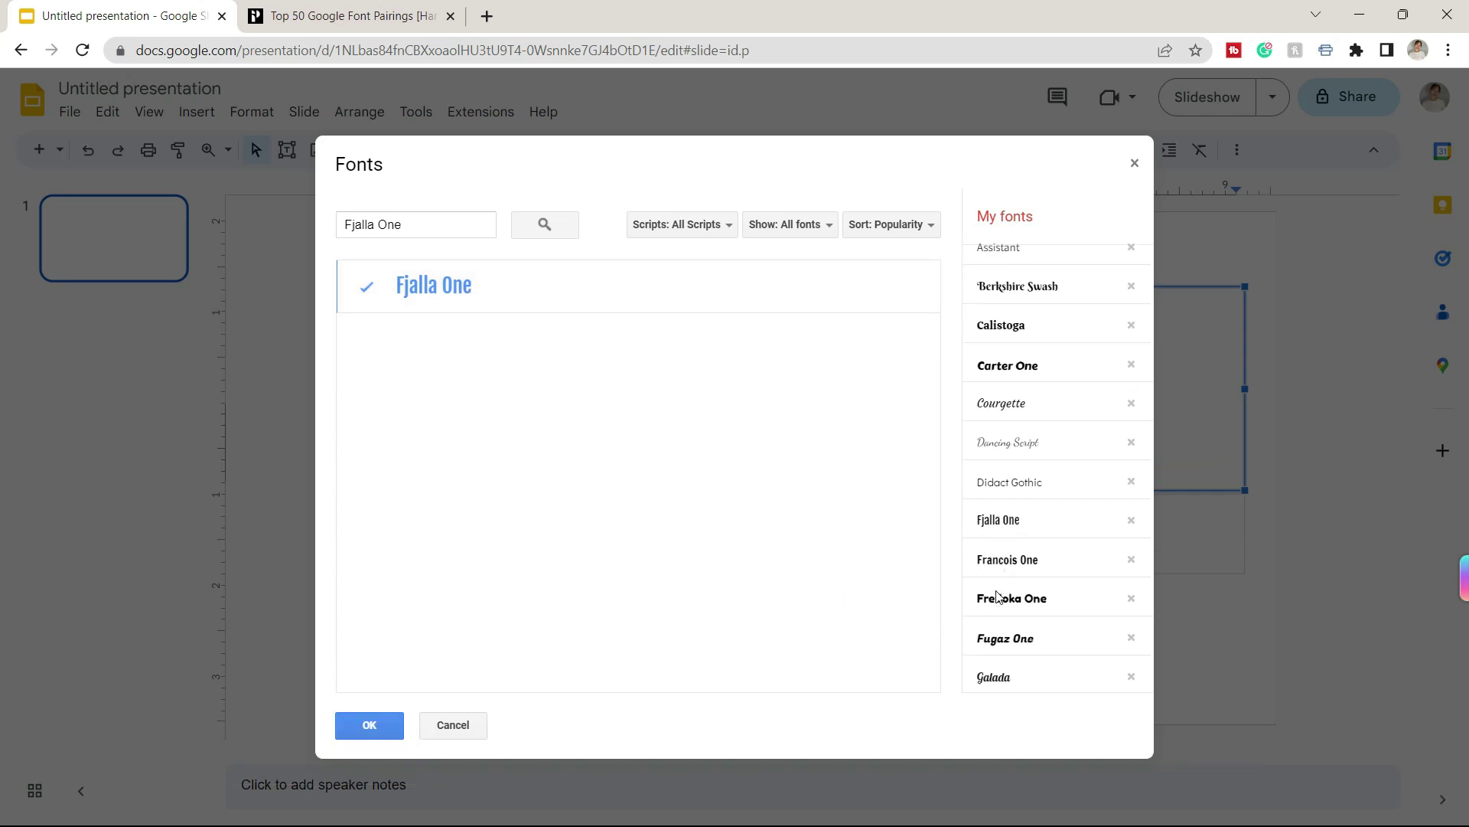
pyautogui.scroll(-5, 995, 585)
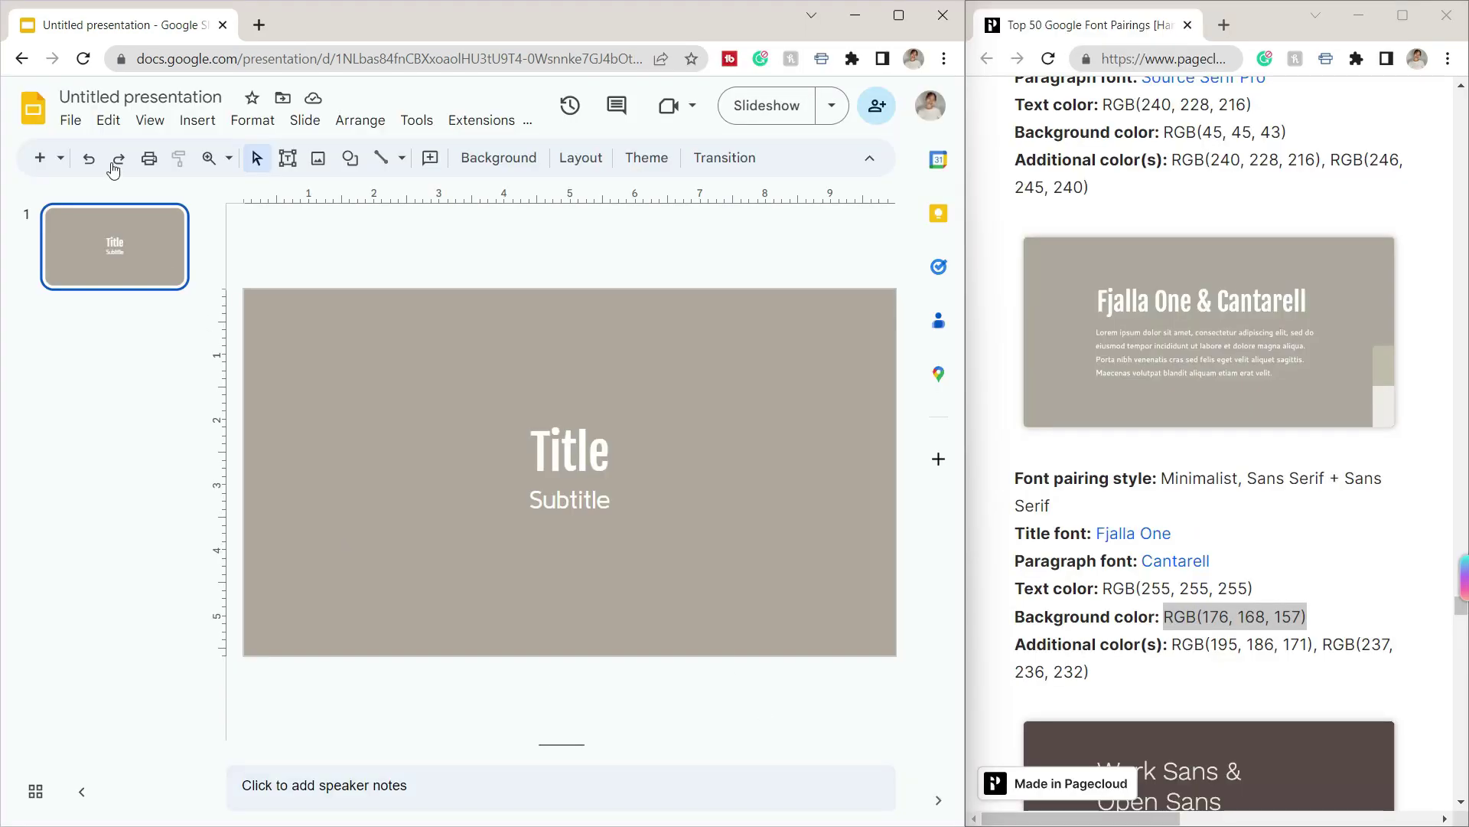
pyautogui.click(198, 119)
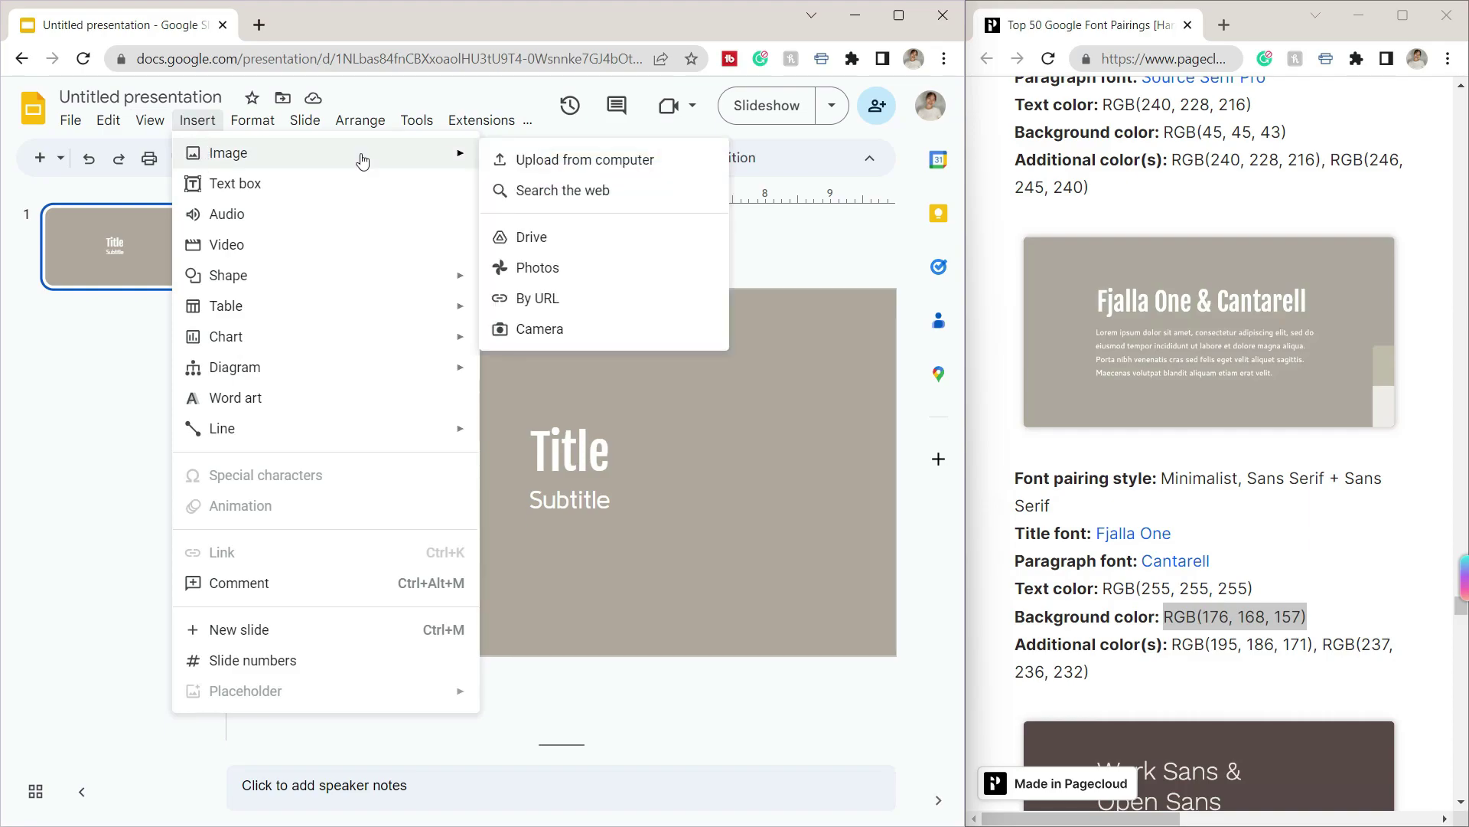
pyautogui.moveTo(228, 152)
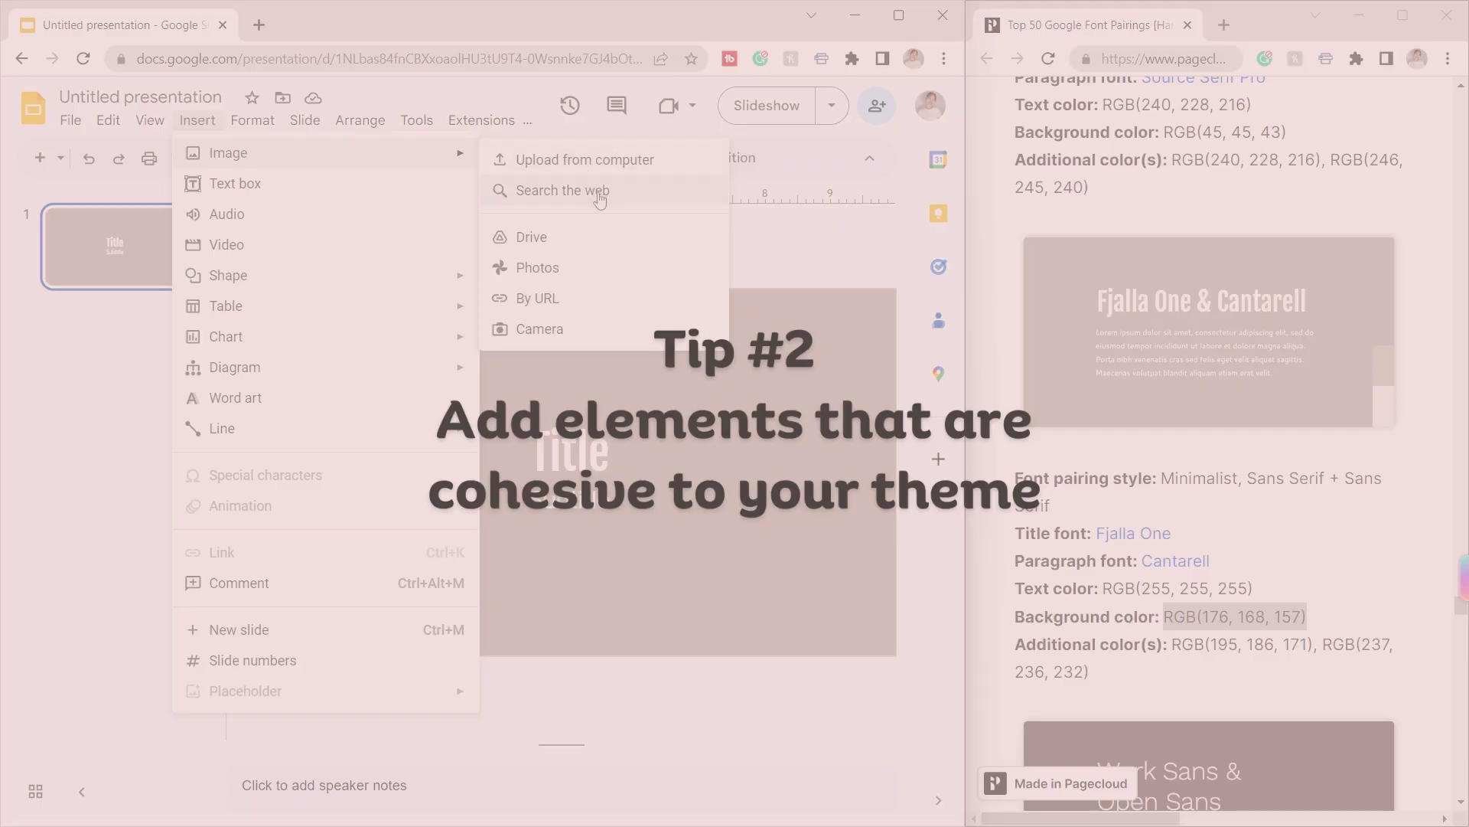
# - Search the web for 'png background' and pick the grey wireframe swirl image
pyautogui.click(599, 191)
pyautogui.write('png')
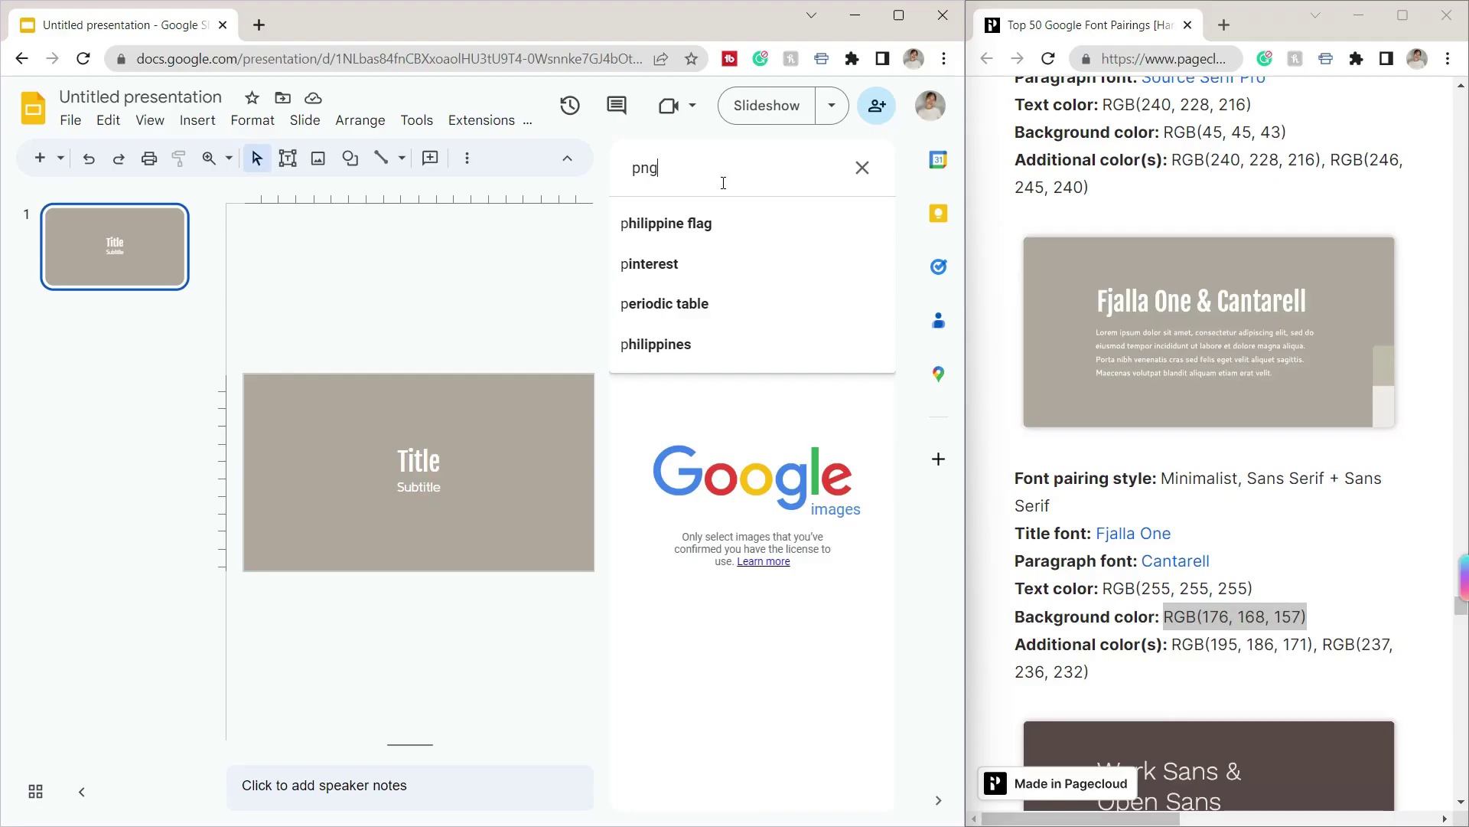
pyautogui.write(' background')
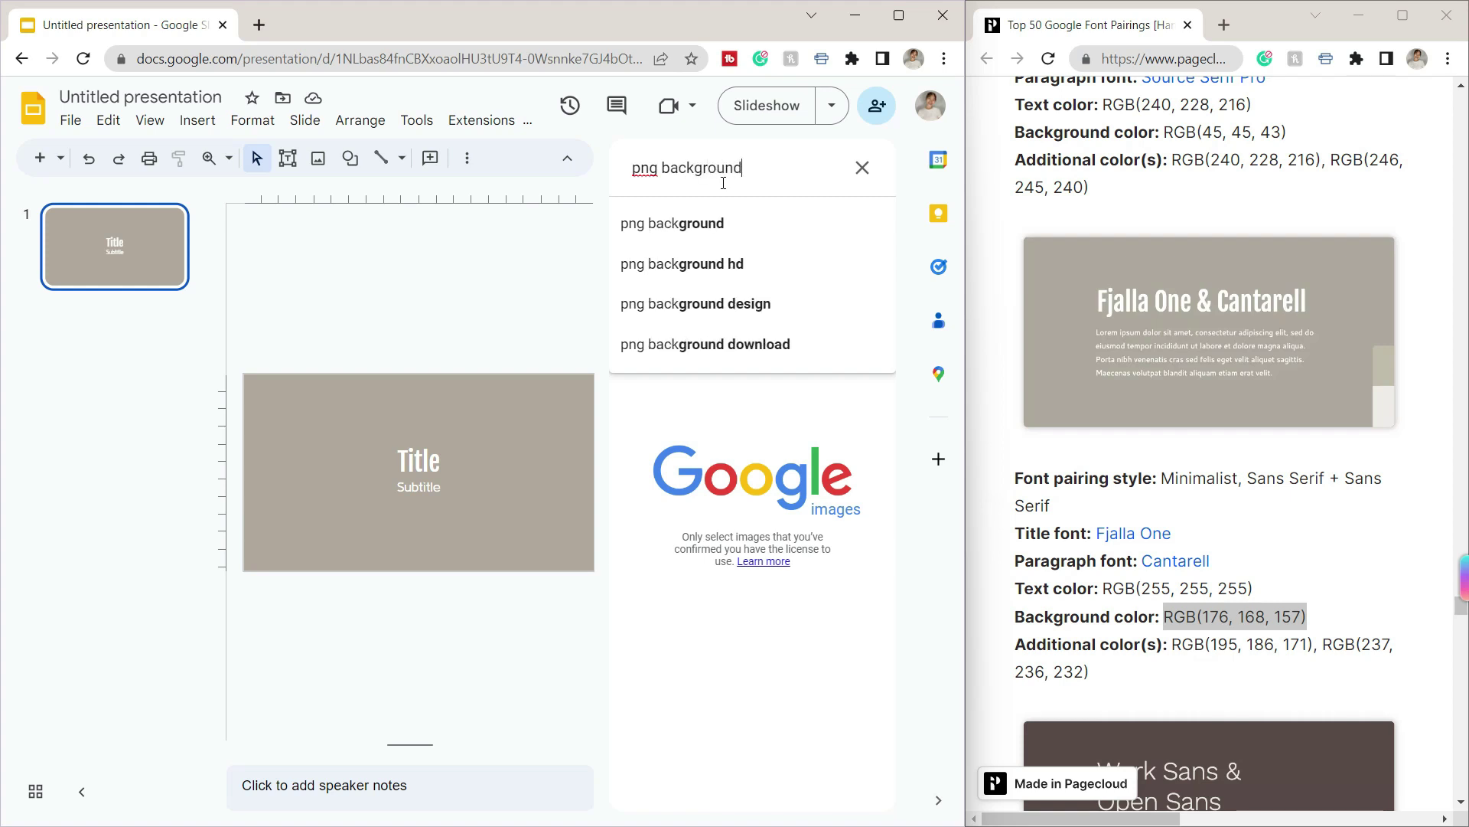
pyautogui.press('Return')
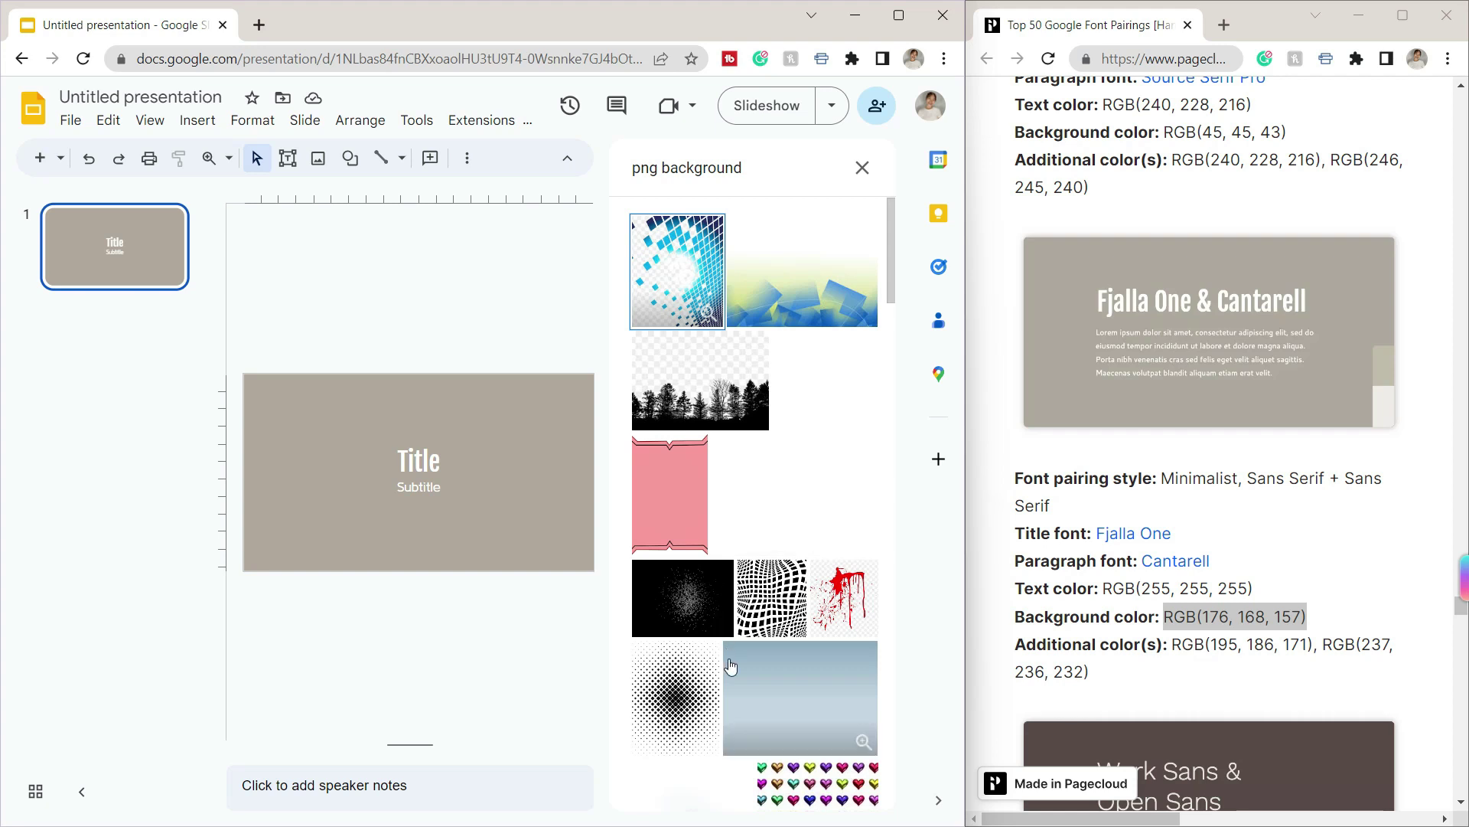
pyautogui.scroll(-1, 777, 409)
pyautogui.scroll(-5, 778, 409)
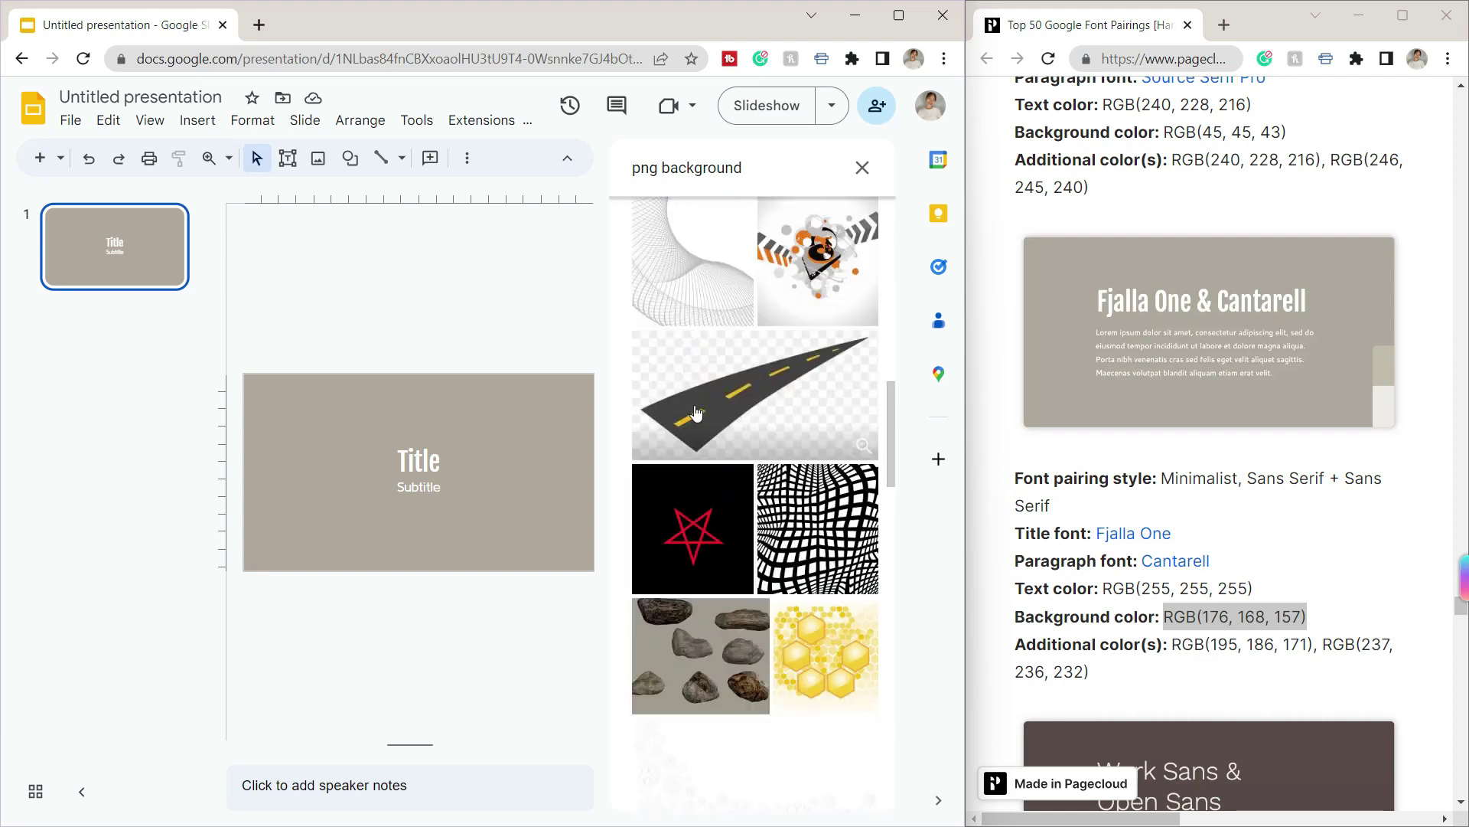
pyautogui.click(696, 290)
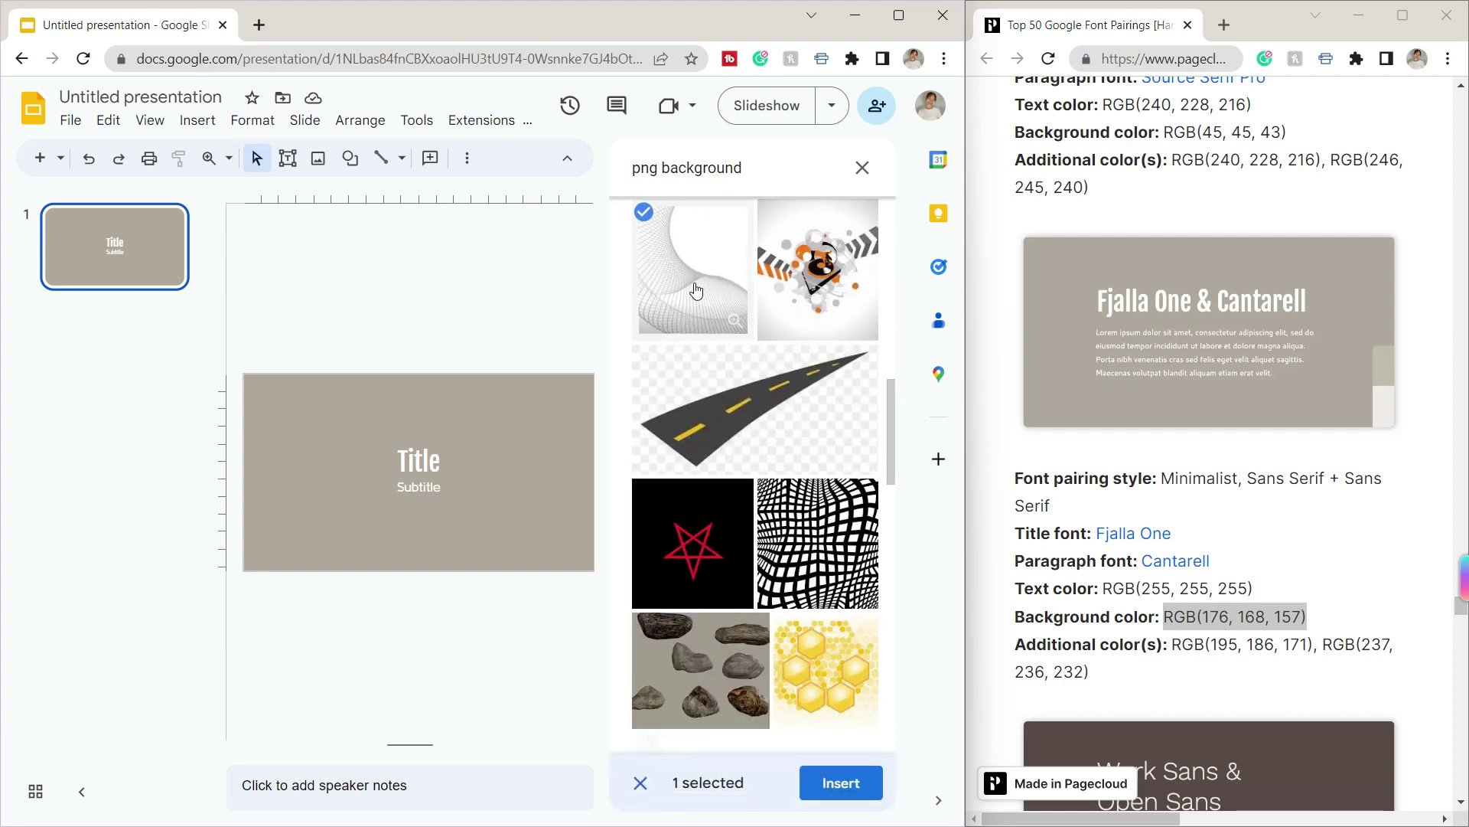
# - Place the swirl image, raise its opacity, and set slide 2's title to size 25
pyautogui.click(840, 781)
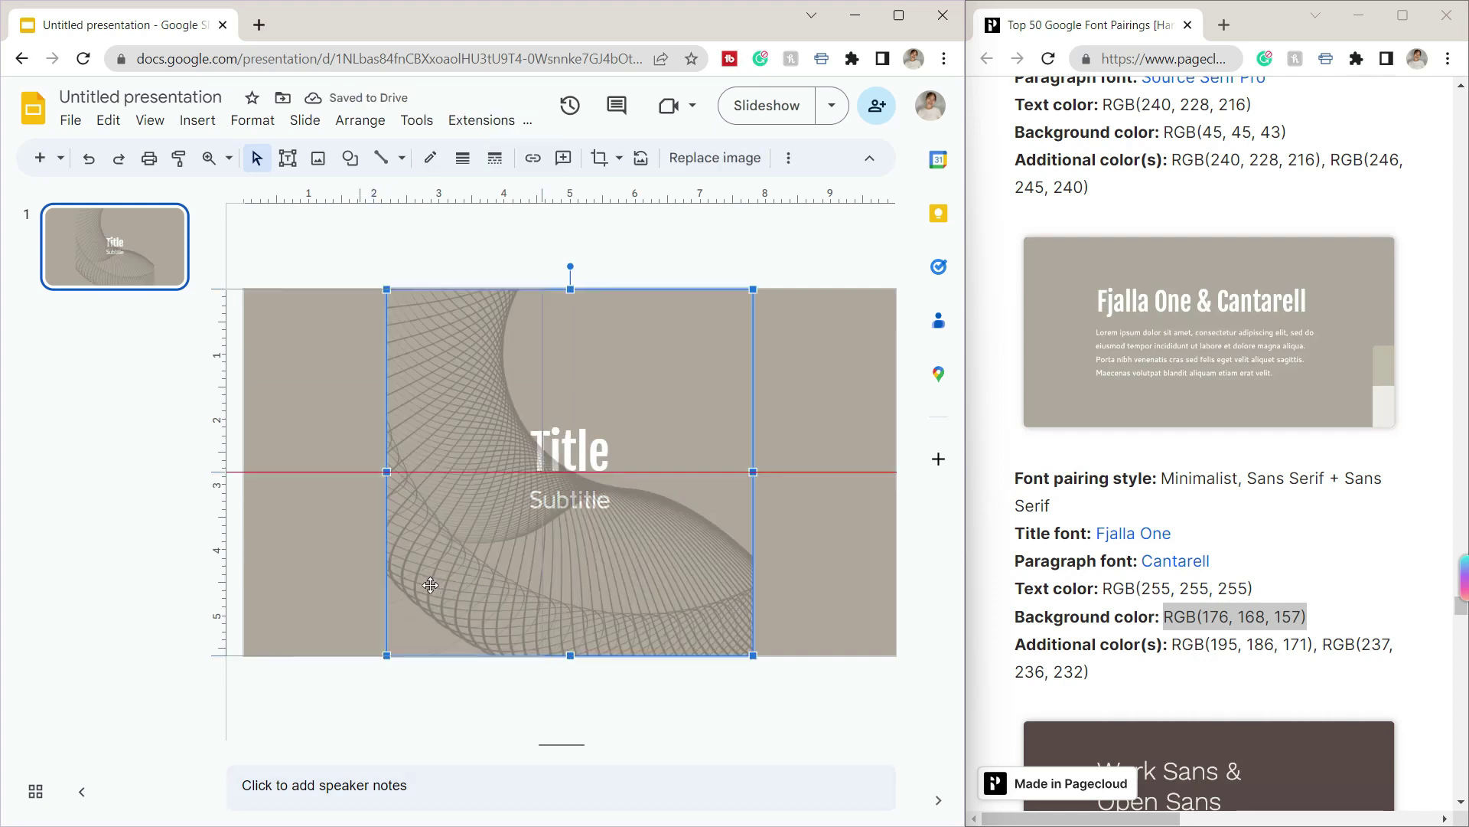
pyautogui.moveTo(472, 591); pyautogui.dragTo(474, 595)
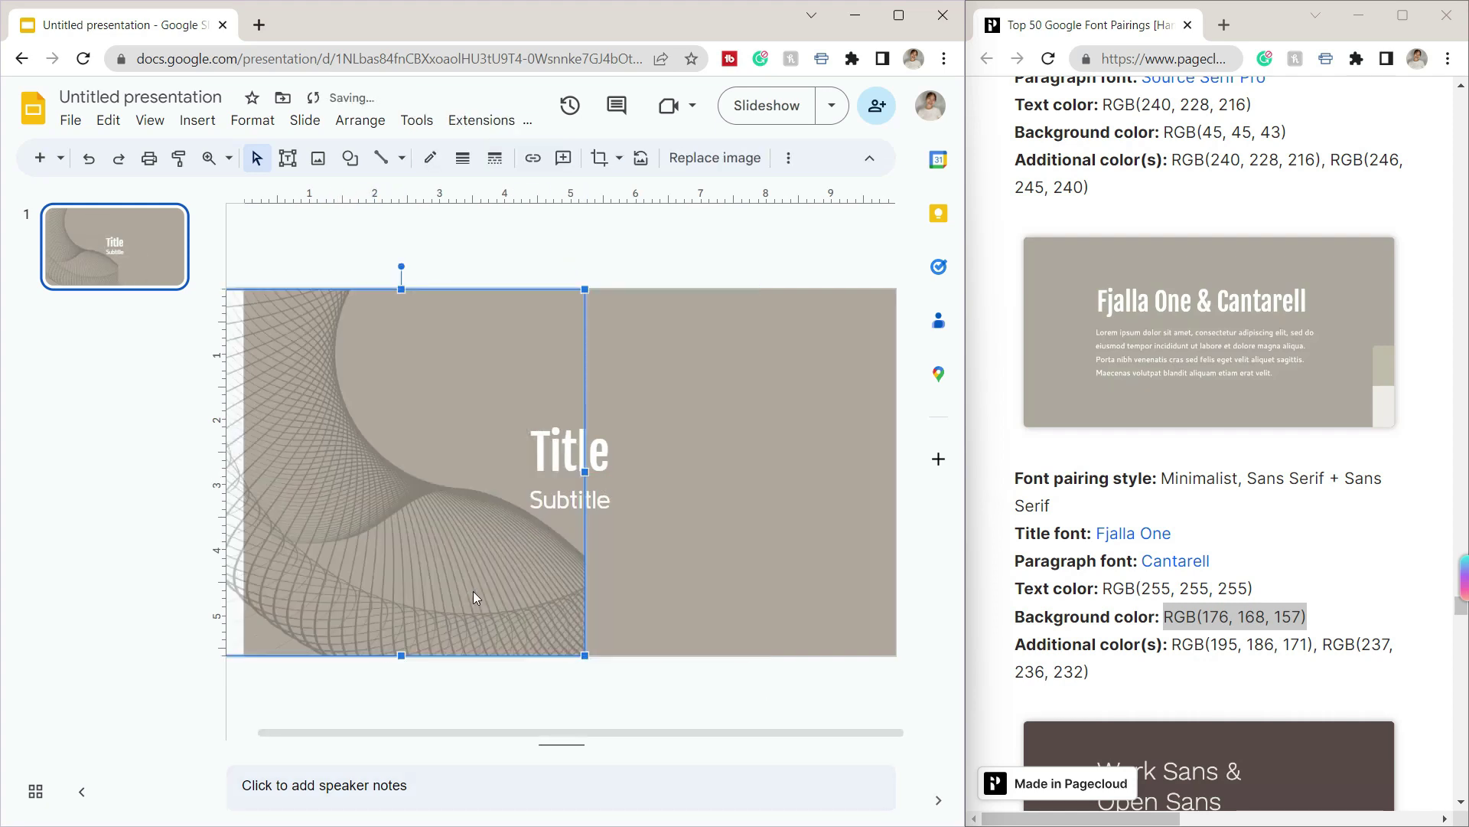
pyautogui.press('Left')
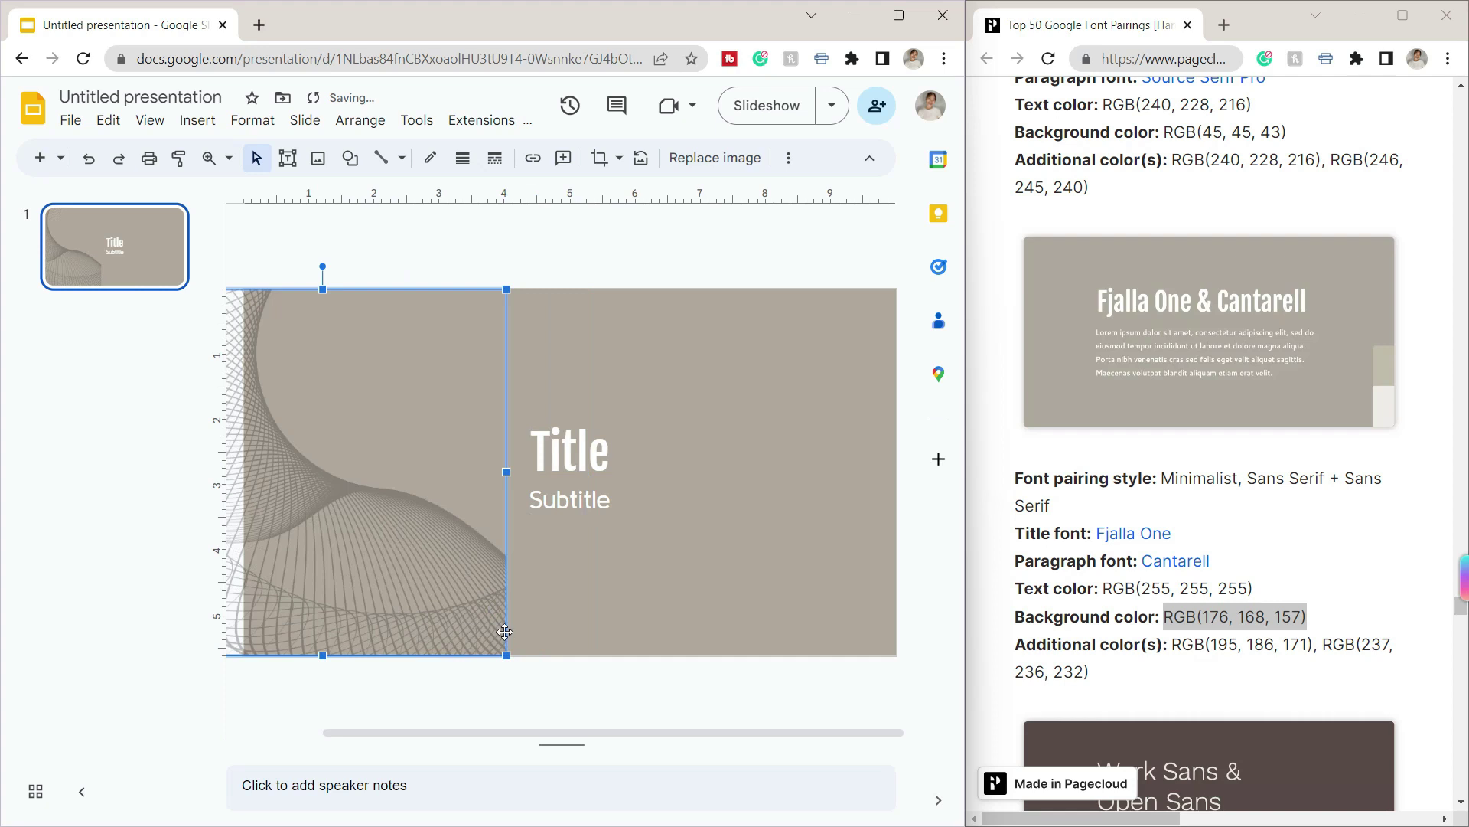
pyautogui.hotkey('ctrl', 'z')
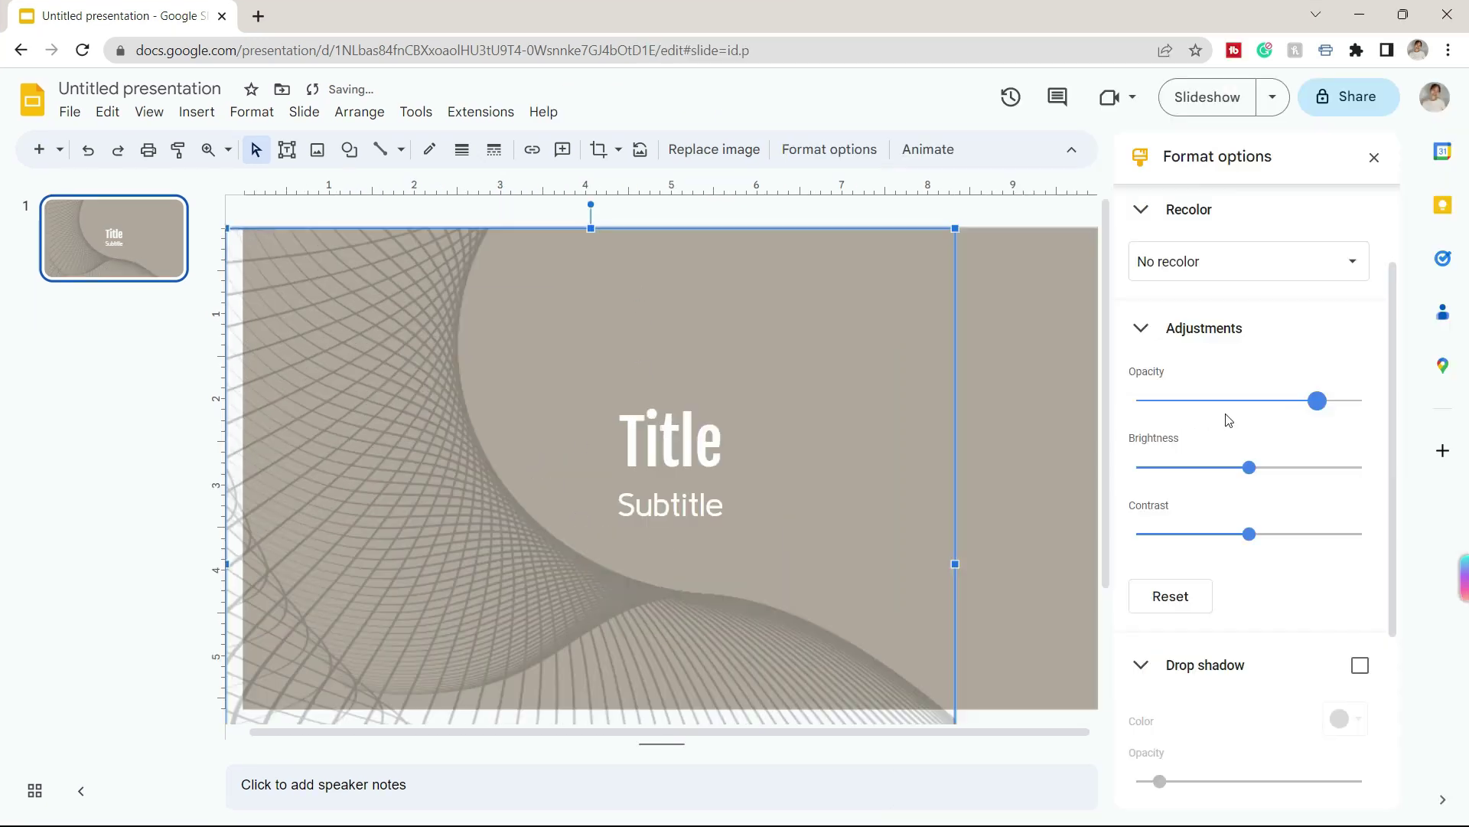
pyautogui.moveTo(1317, 401); pyautogui.dragTo(1182, 401)
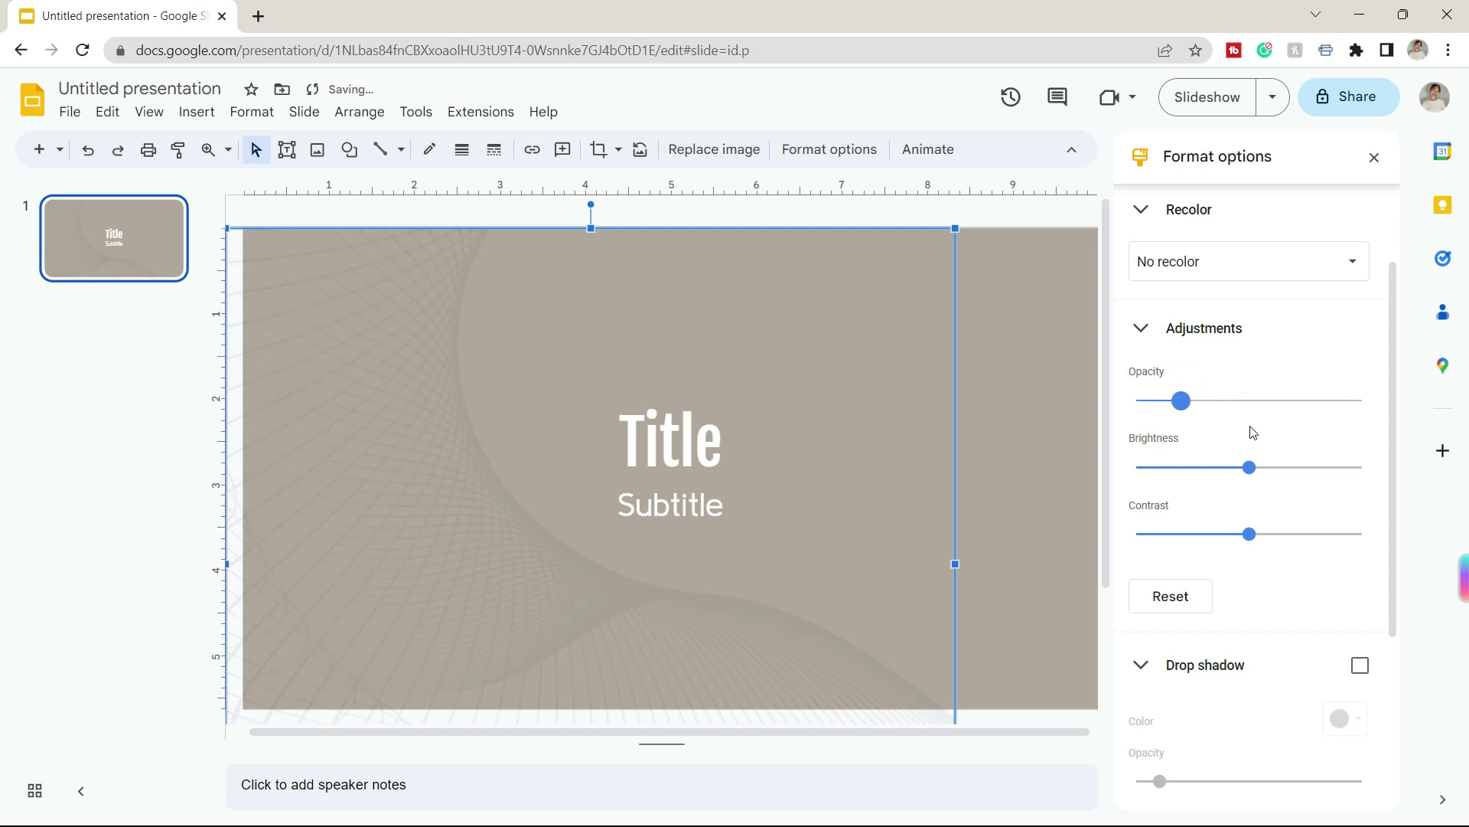
pyautogui.click(1249, 402)
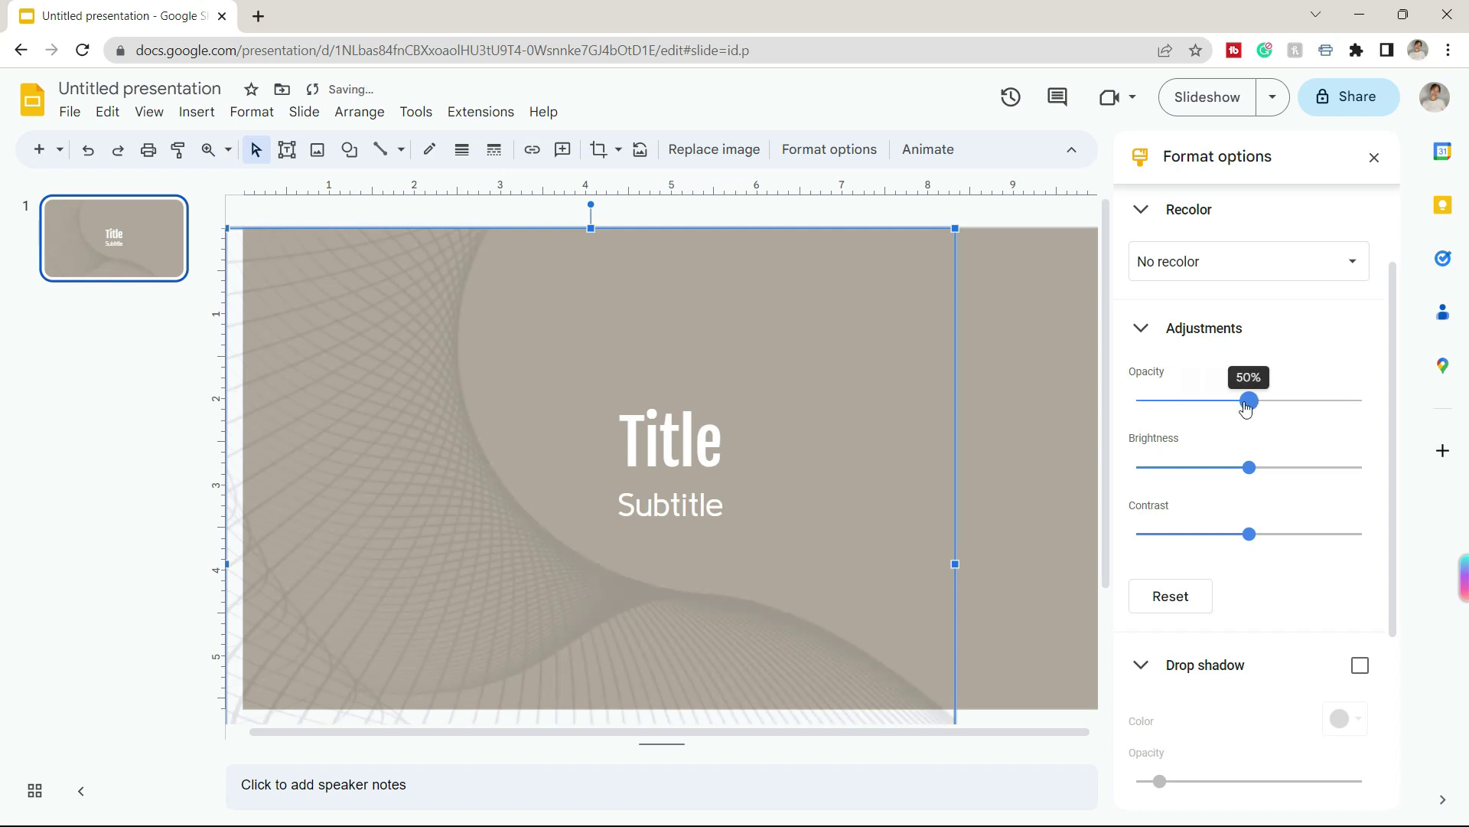
pyautogui.click(892, 217)
pyautogui.click(1374, 156)
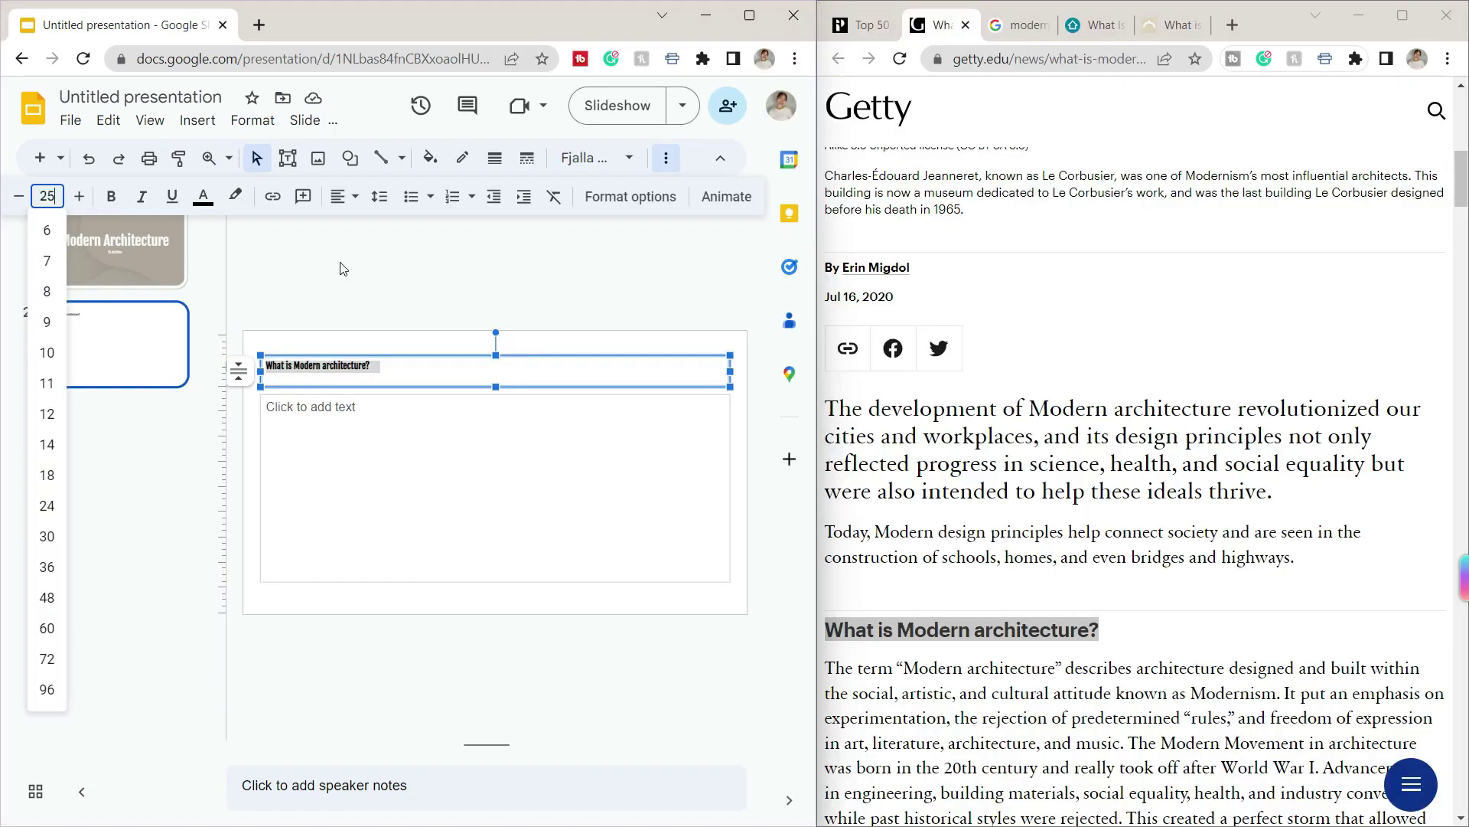
pyautogui.press('Return')
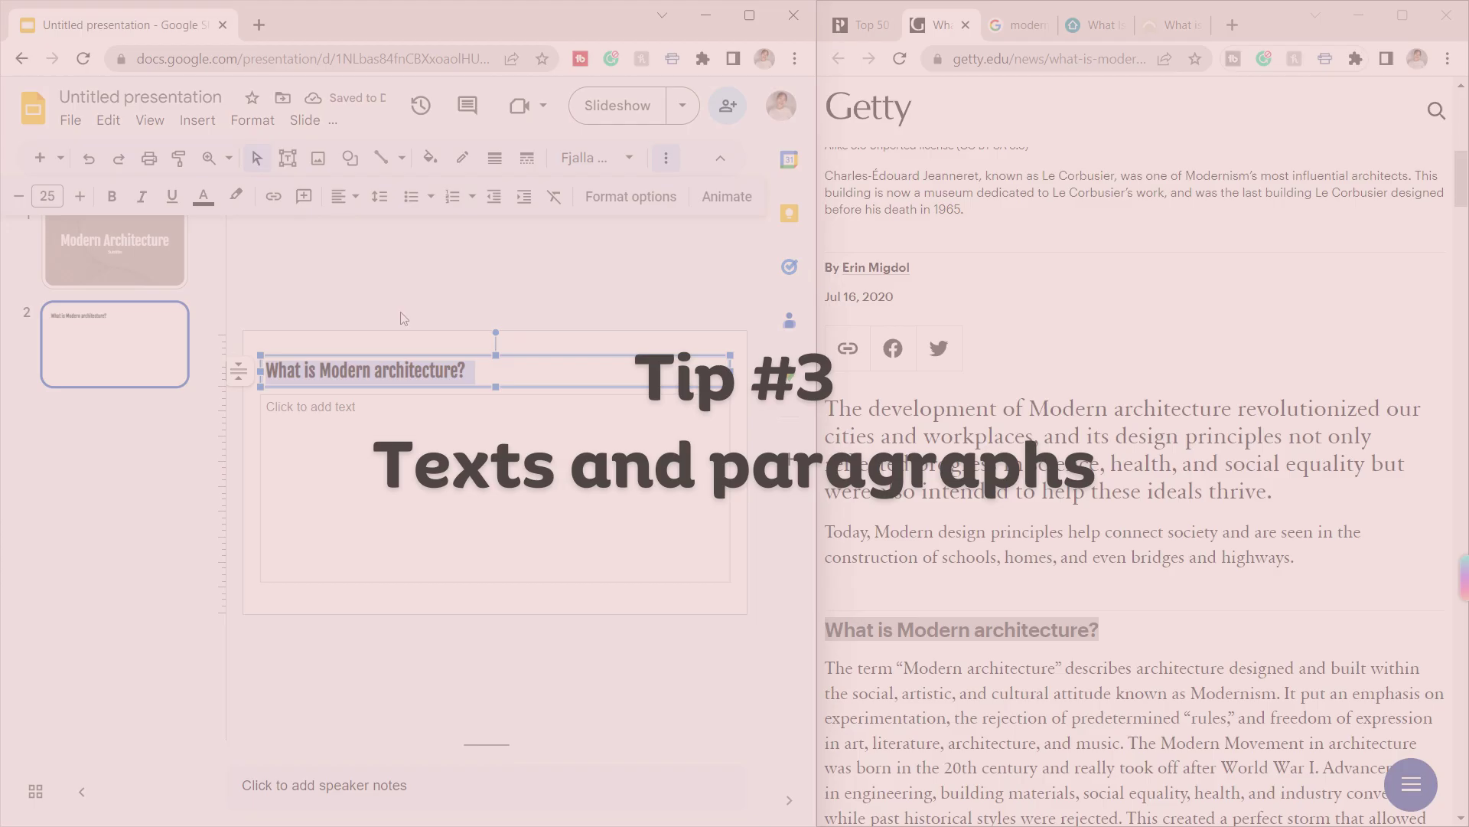
# - Paste the Getty article's first paragraph into slide 2's body
pyautogui.click(297, 280)
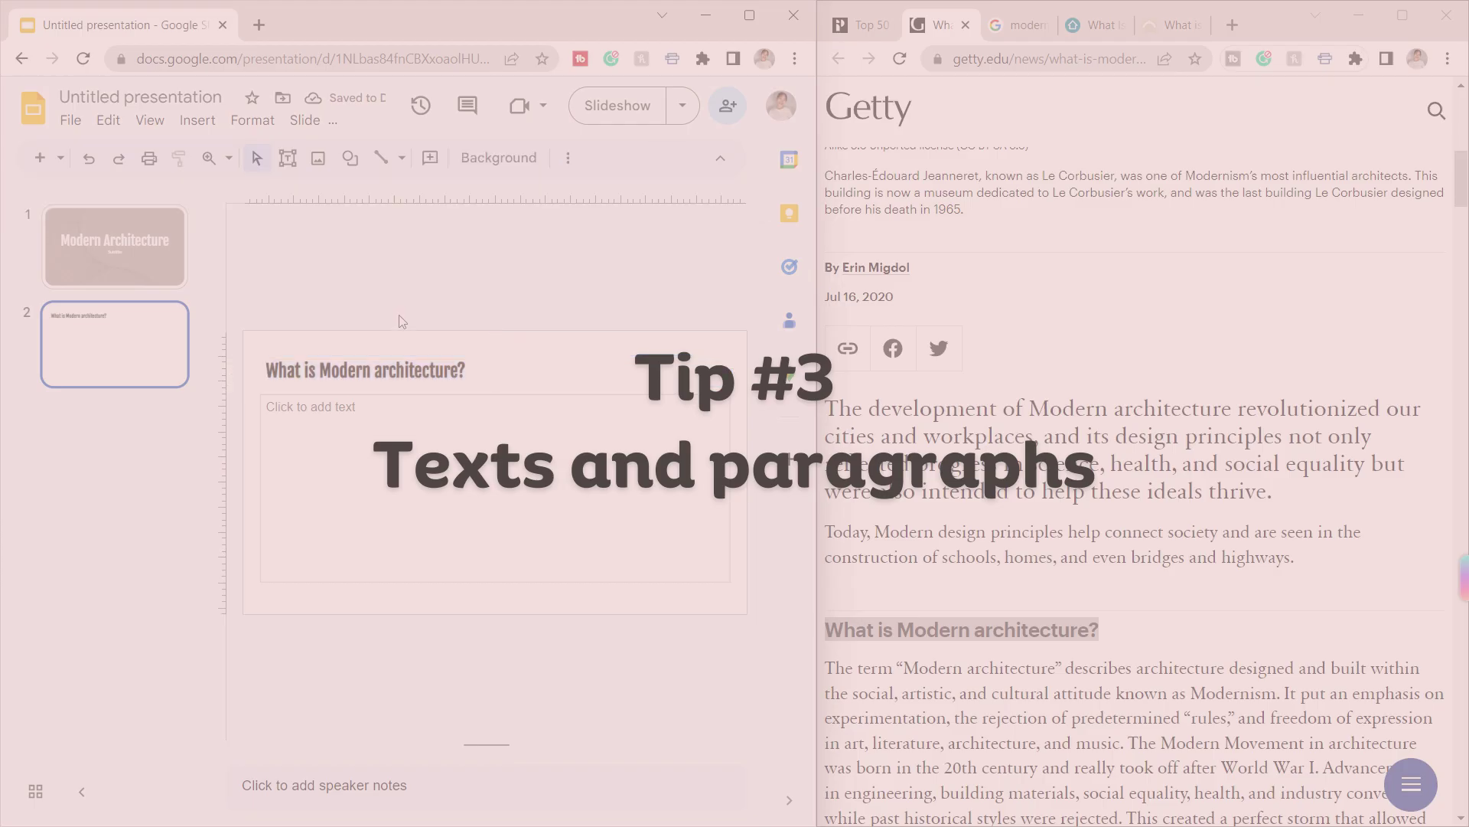
pyautogui.moveTo(826, 470); pyautogui.dragTo(1131, 551)
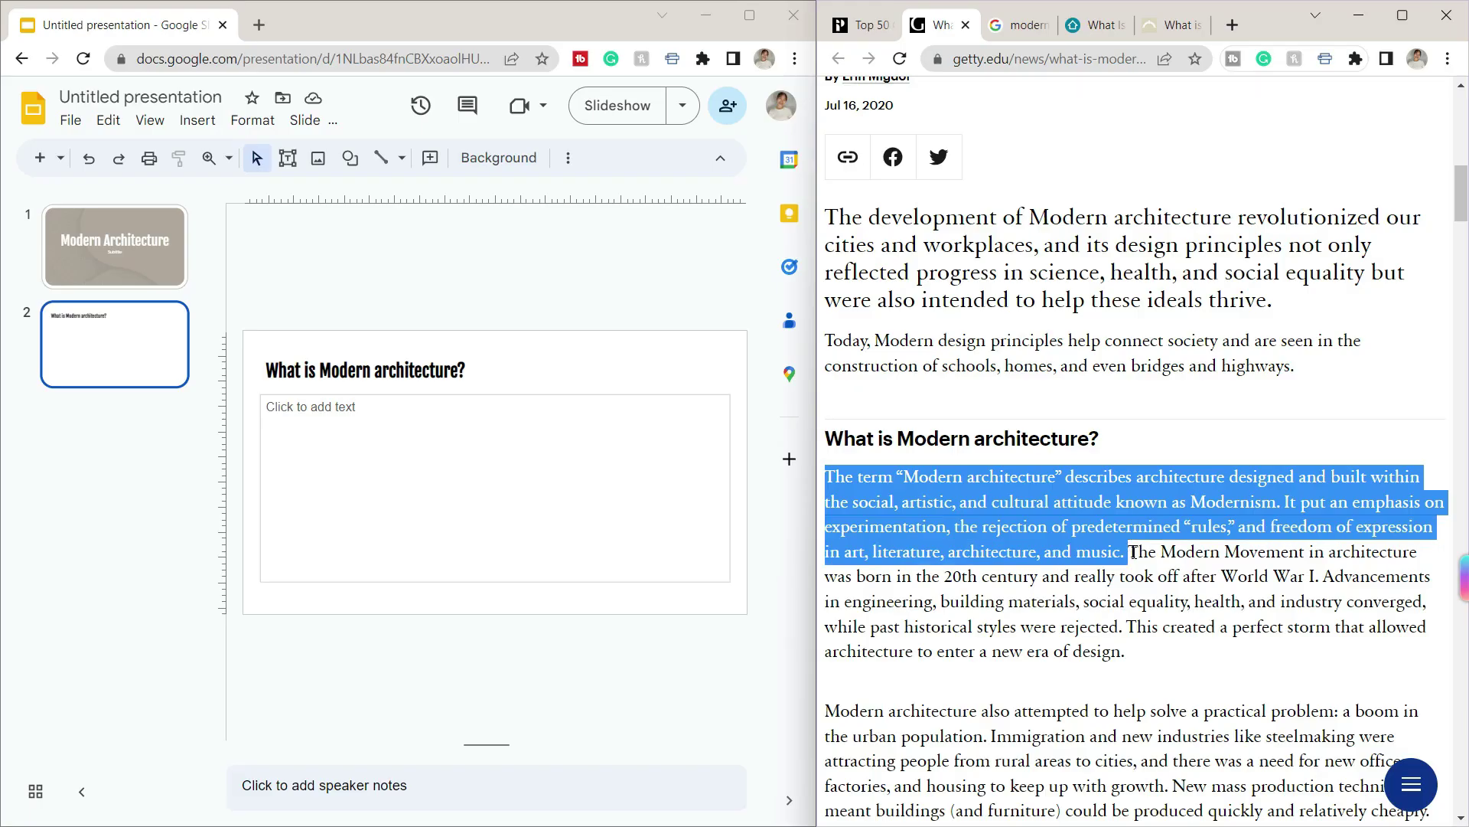
pyautogui.hotkey('ctrl', 'c')
pyautogui.click(344, 408)
pyautogui.hotkey('ctrl', 'v')
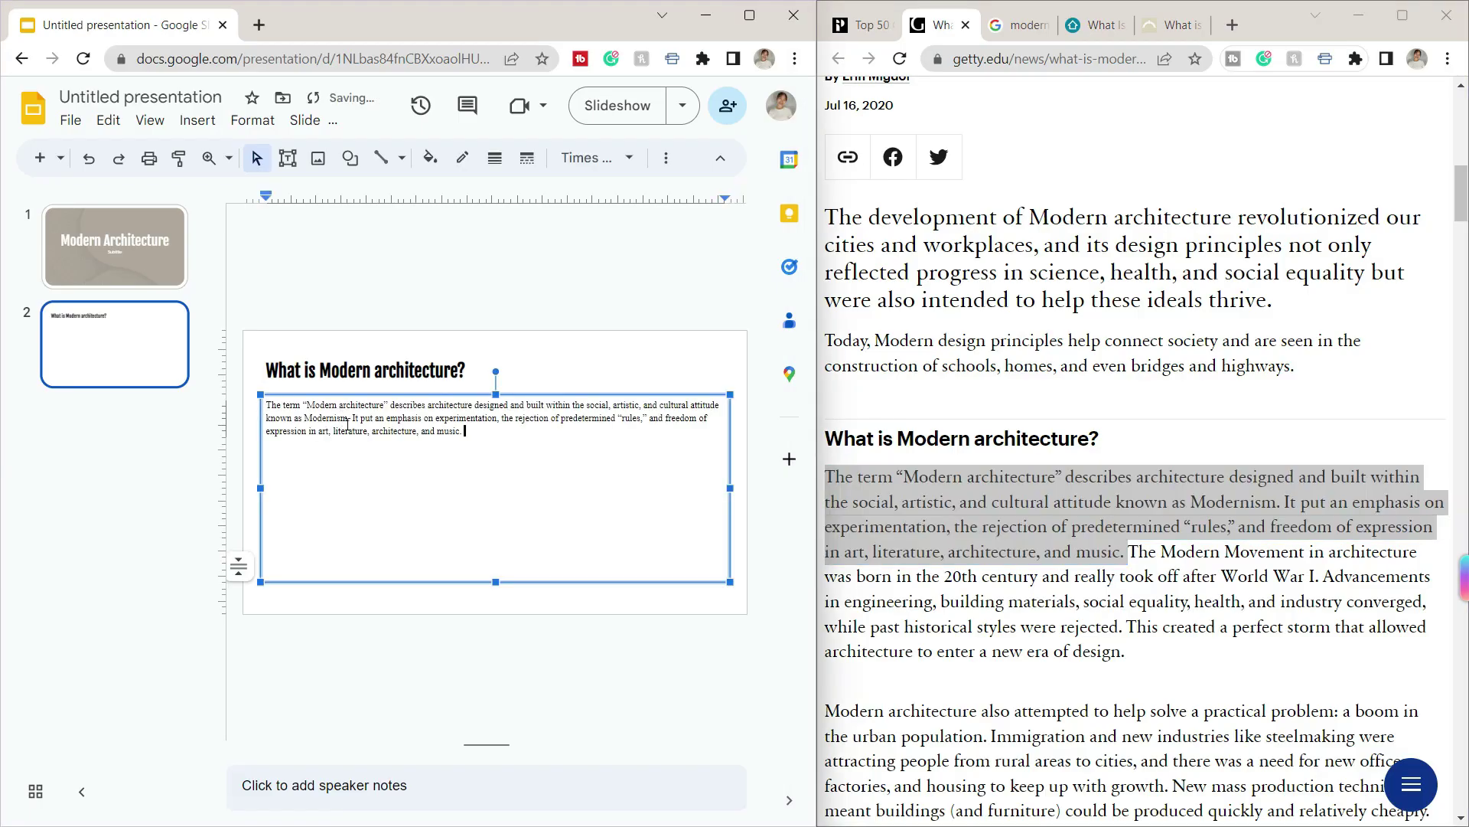
pyautogui.scroll(-4, 984, 523)
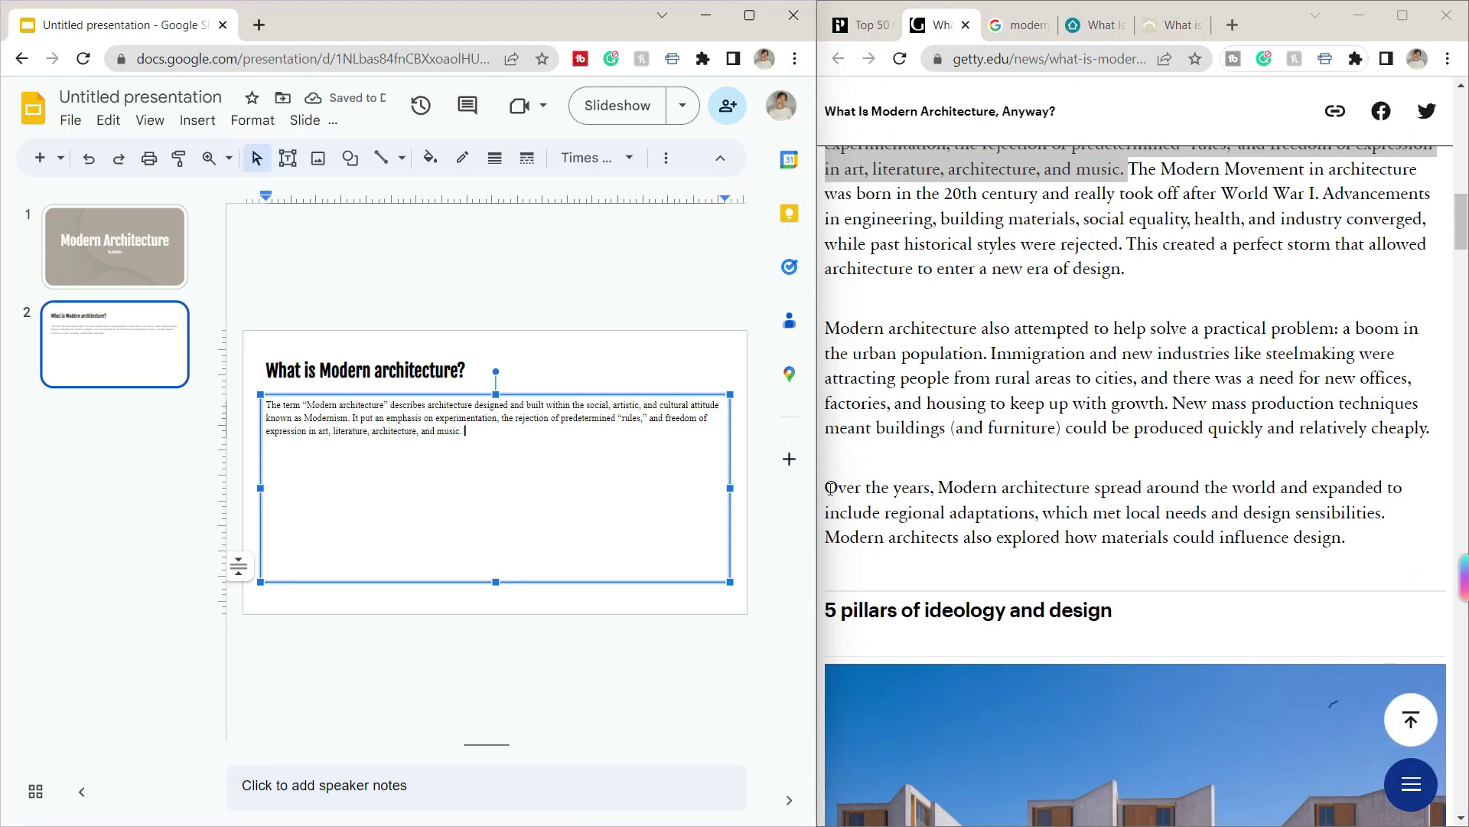
# - Add the paragraph beginning 'Over the years' as slide 2's second body paragraph
pyautogui.moveTo(825, 487); pyautogui.dragTo(1399, 540)
pyautogui.hotkey('ctrl', 'c')
pyautogui.click(564, 440)
pyautogui.hotkey('ctrl', 'v')
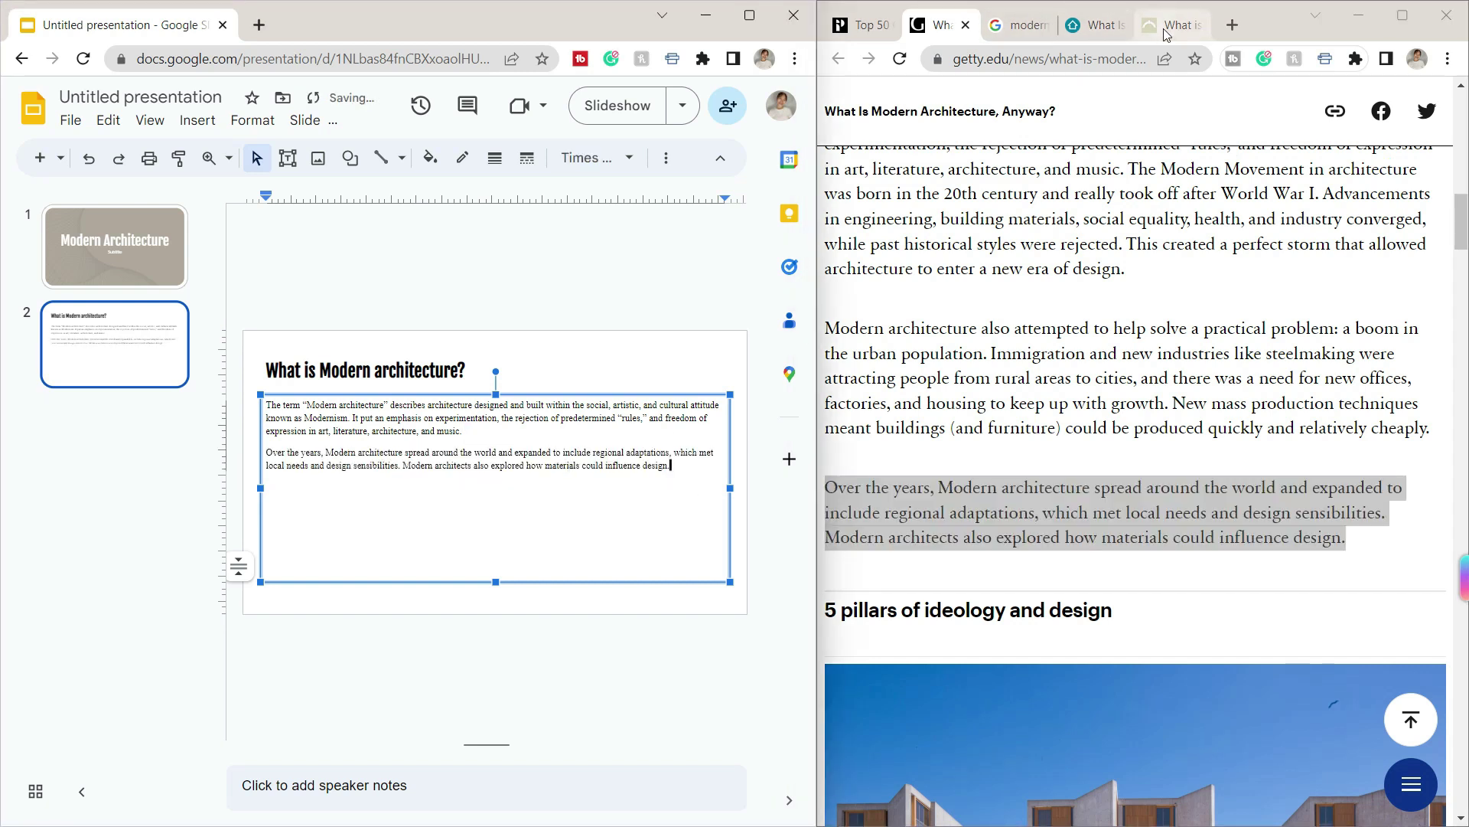
pyautogui.click(856, 24)
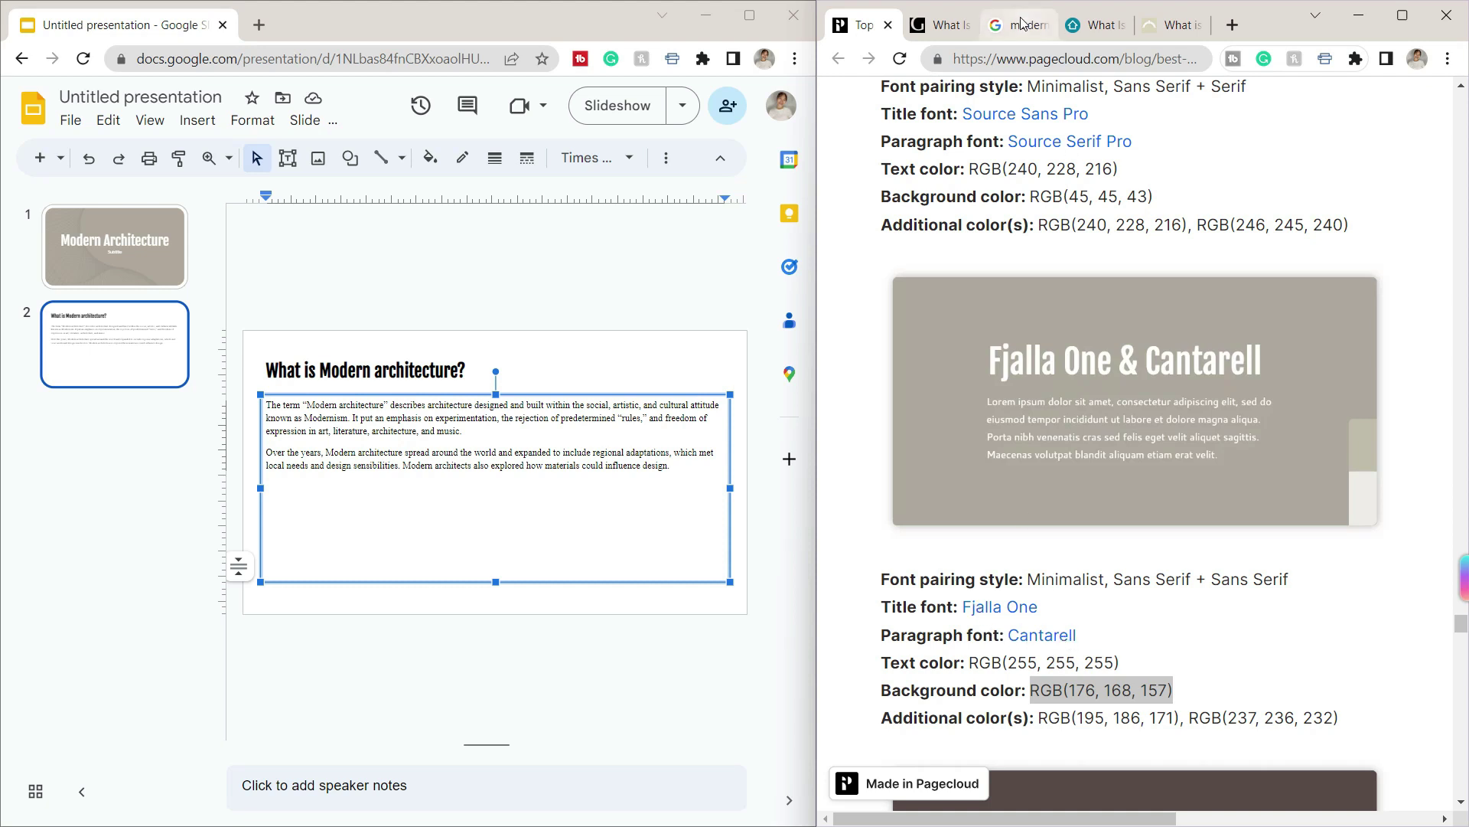
# - Set slide 2's body text to Cantarell and narrow its text box
pyautogui.click(934, 24)
pyautogui.click(596, 157)
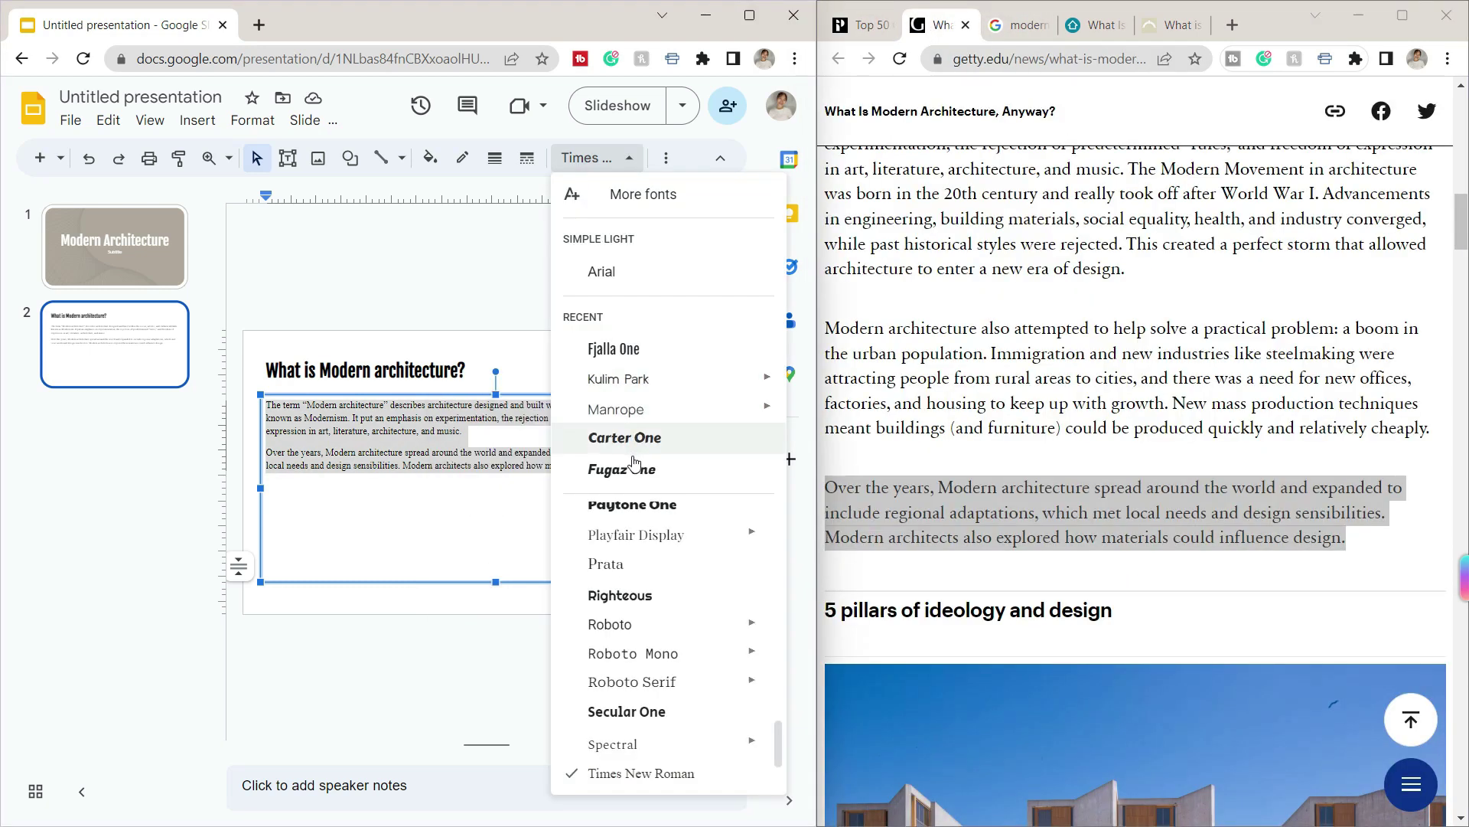
pyautogui.scroll(3, 654, 540)
pyautogui.scroll(2, 669, 605)
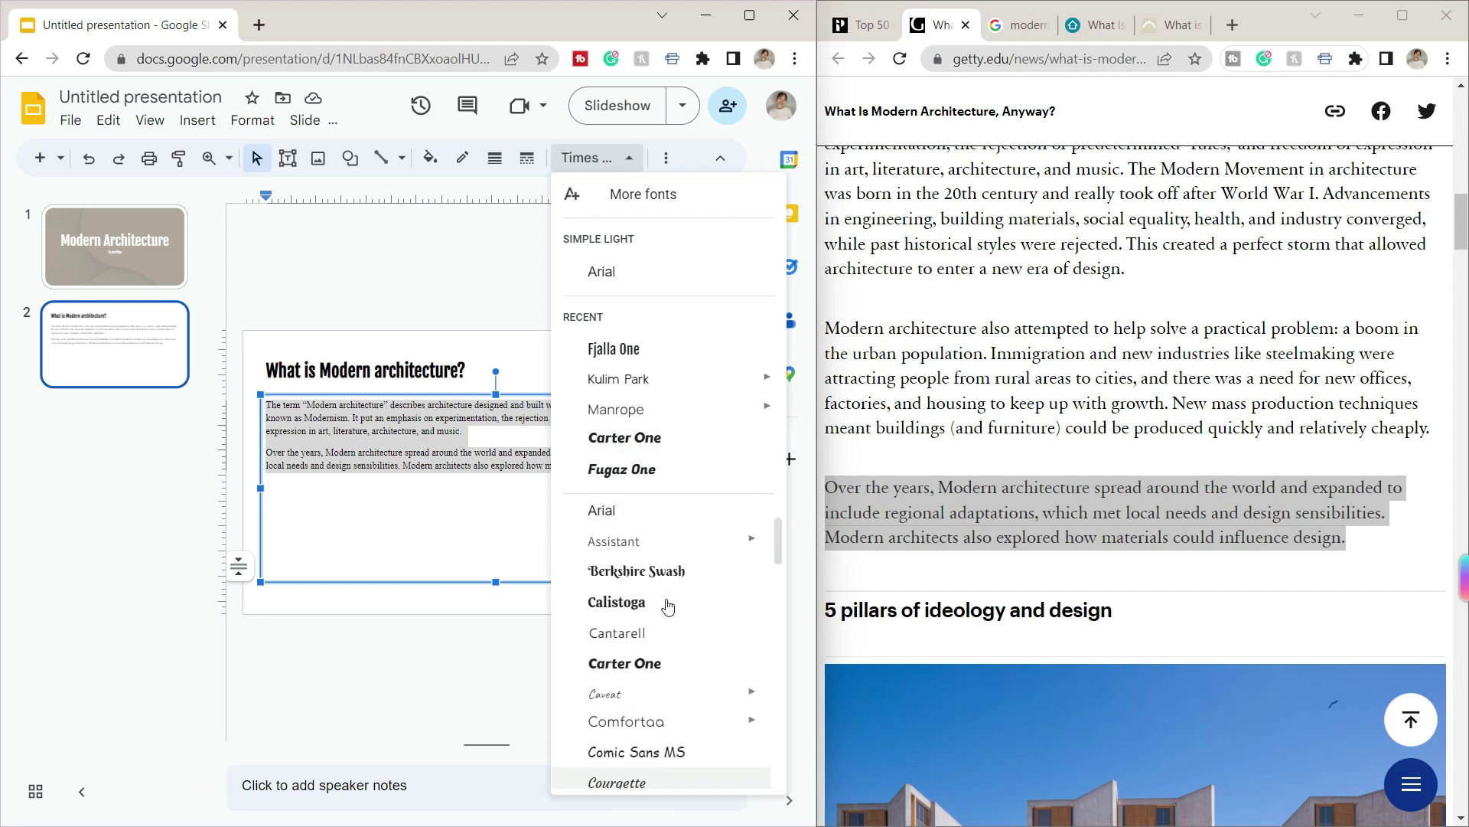
pyautogui.click(617, 633)
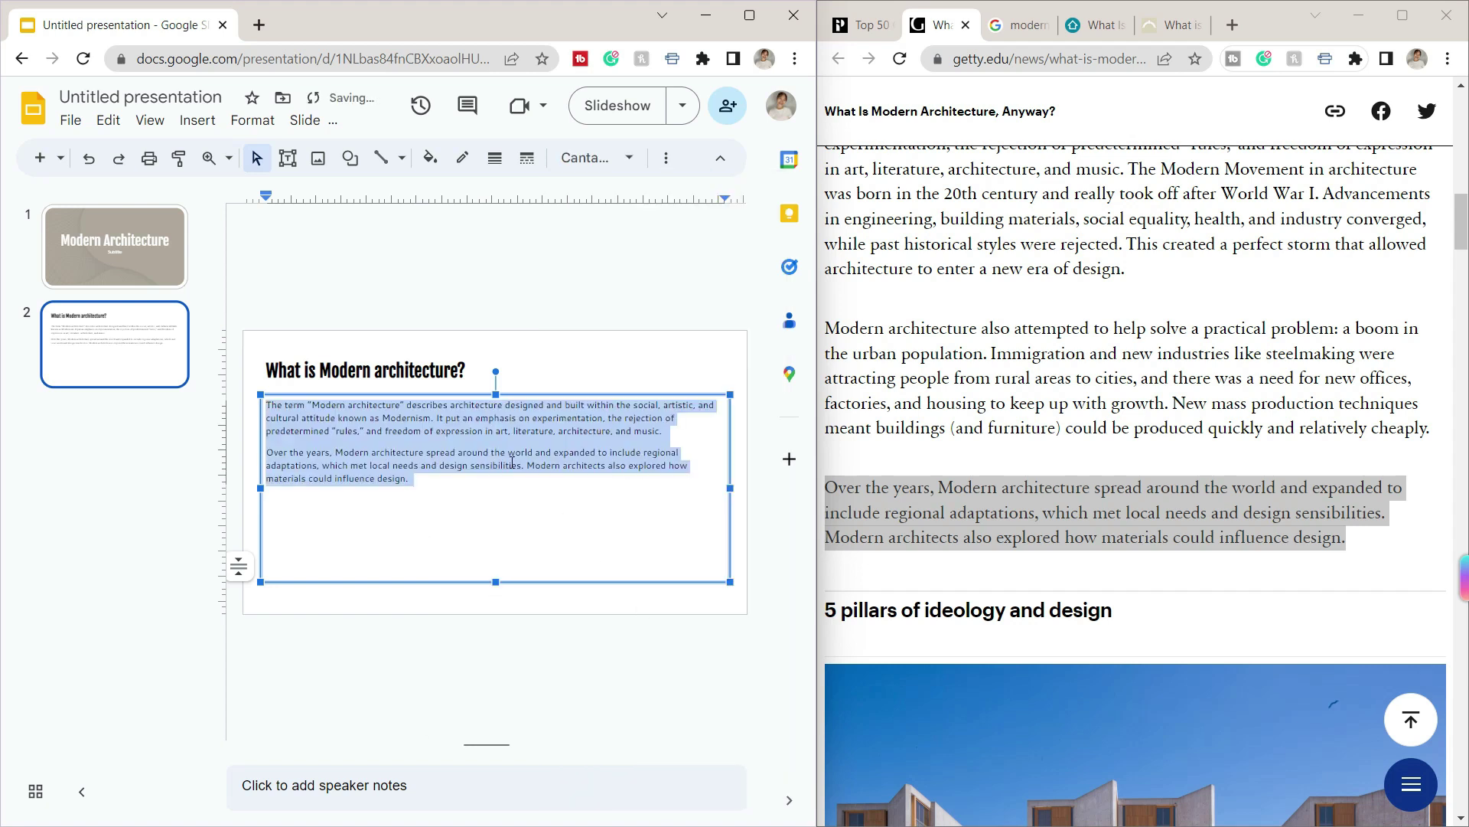
pyautogui.moveTo(728, 489); pyautogui.dragTo(505, 491)
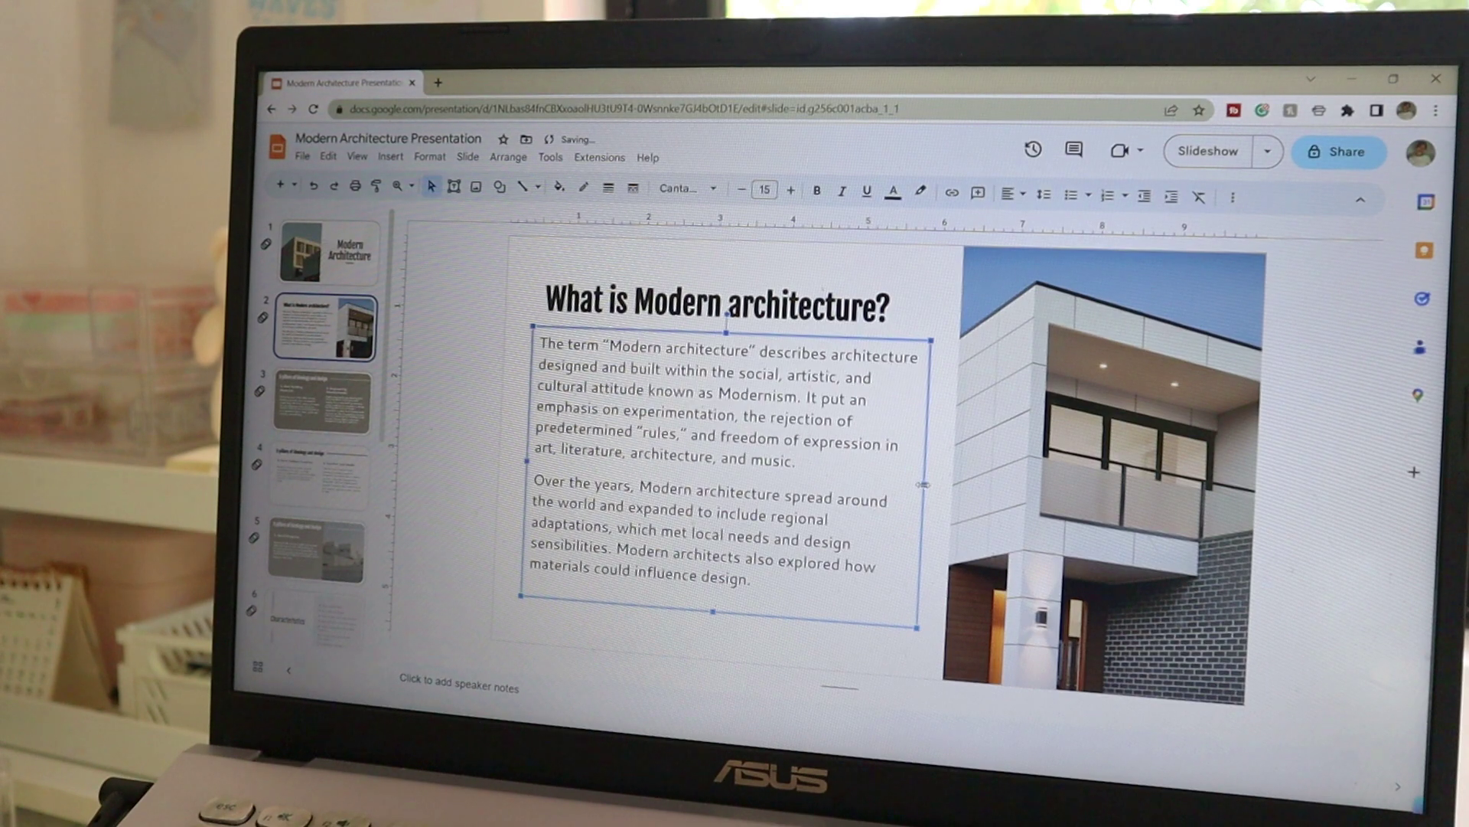
pyautogui.moveTo(924, 484); pyautogui.dragTo(914, 482)
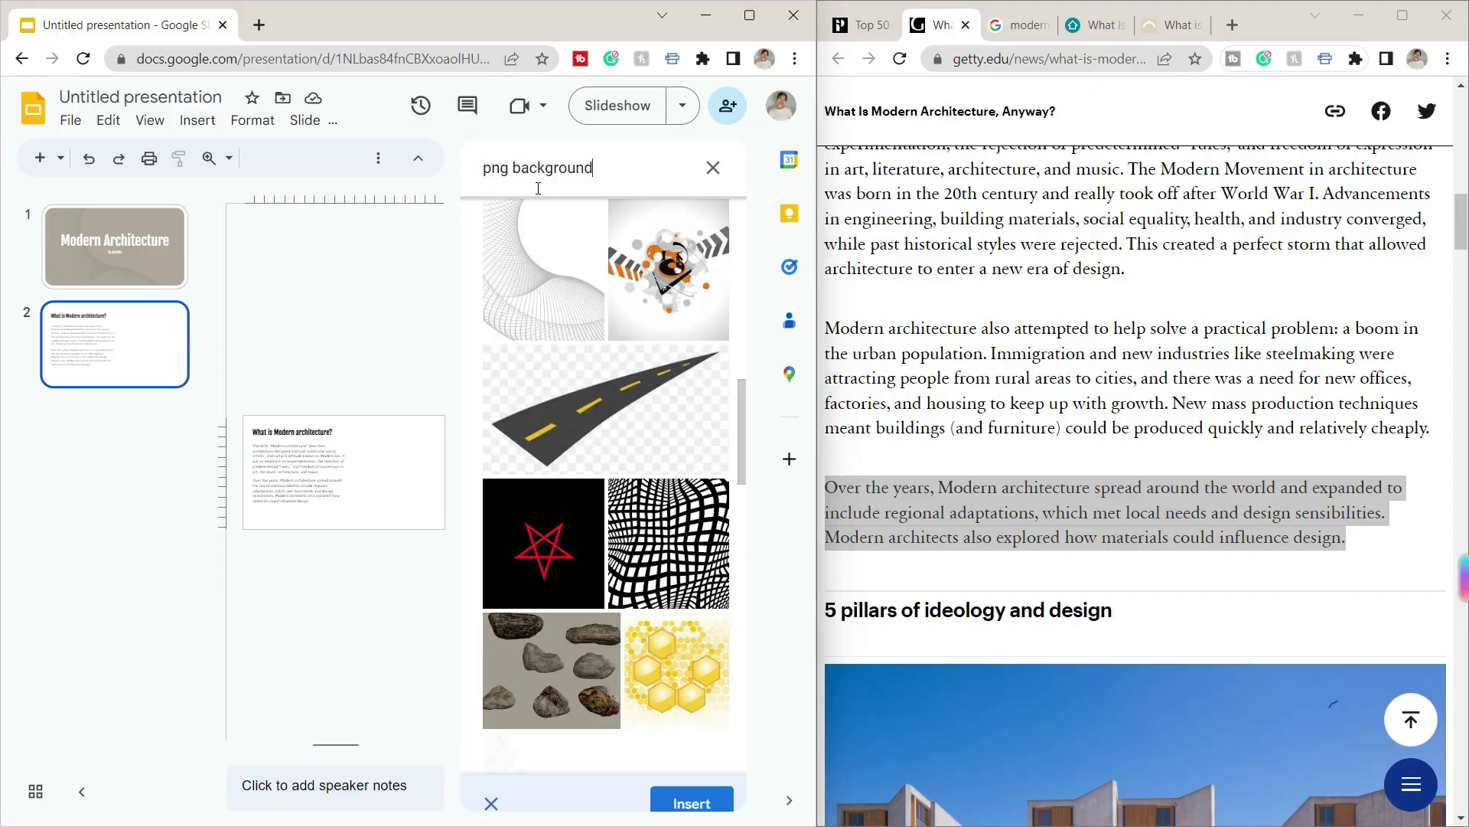
pyautogui.write('modern house')
# - Find the white 'modern house' photo and place it beside slide 2's text
pyautogui.press('Return')
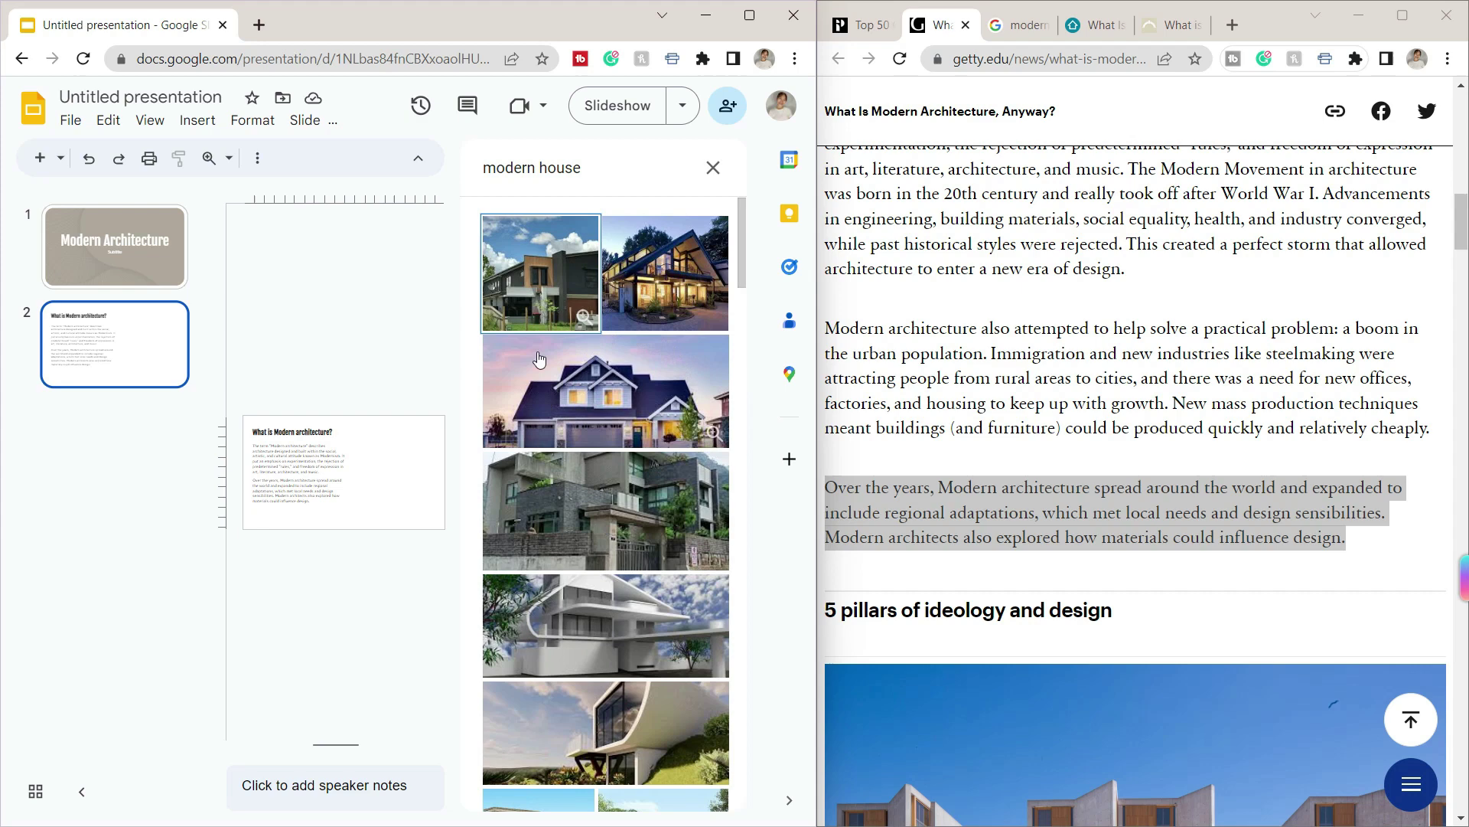
pyautogui.scroll(-3, 626, 563)
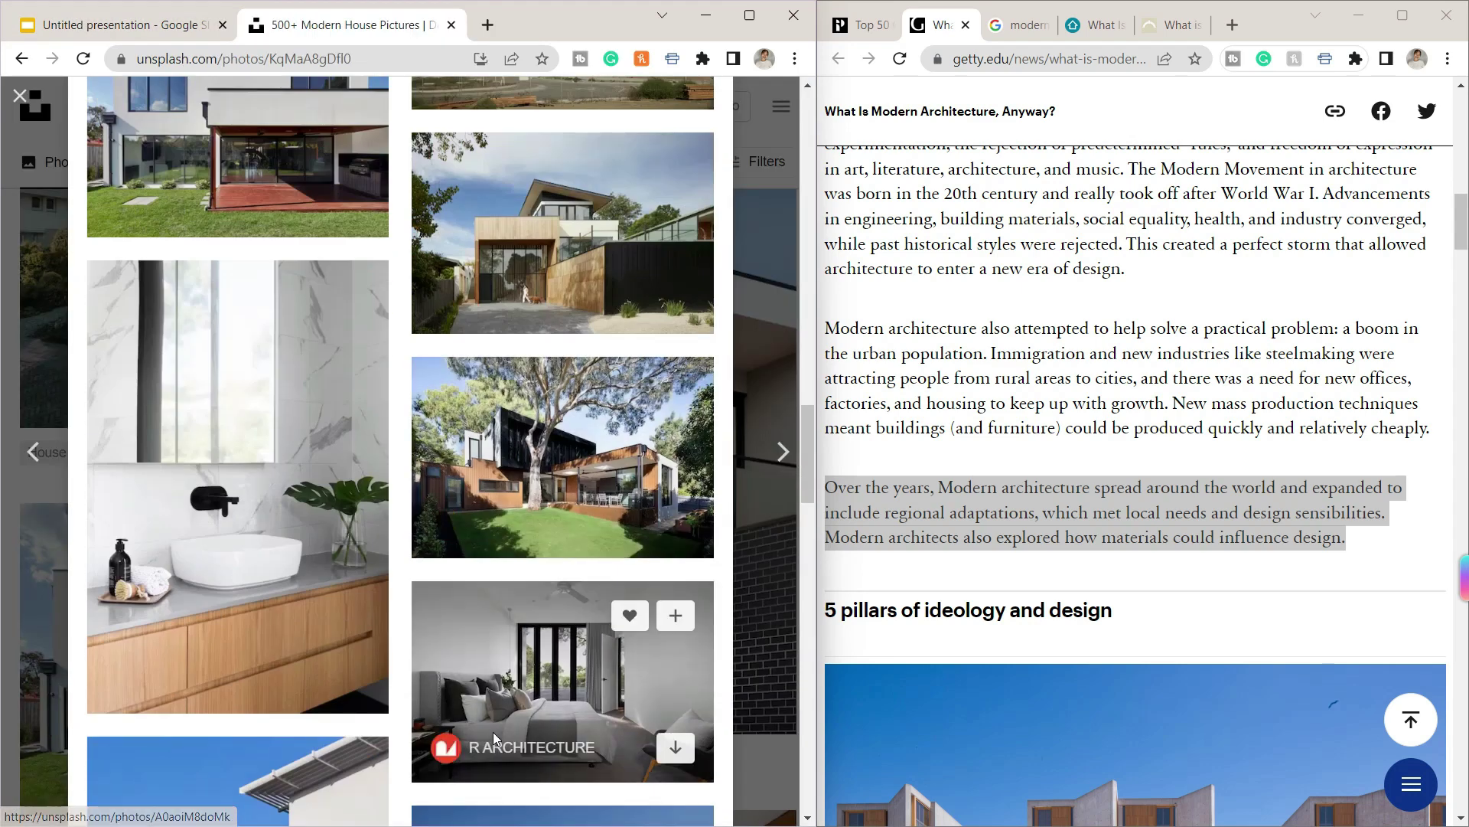
pyautogui.click(509, 752)
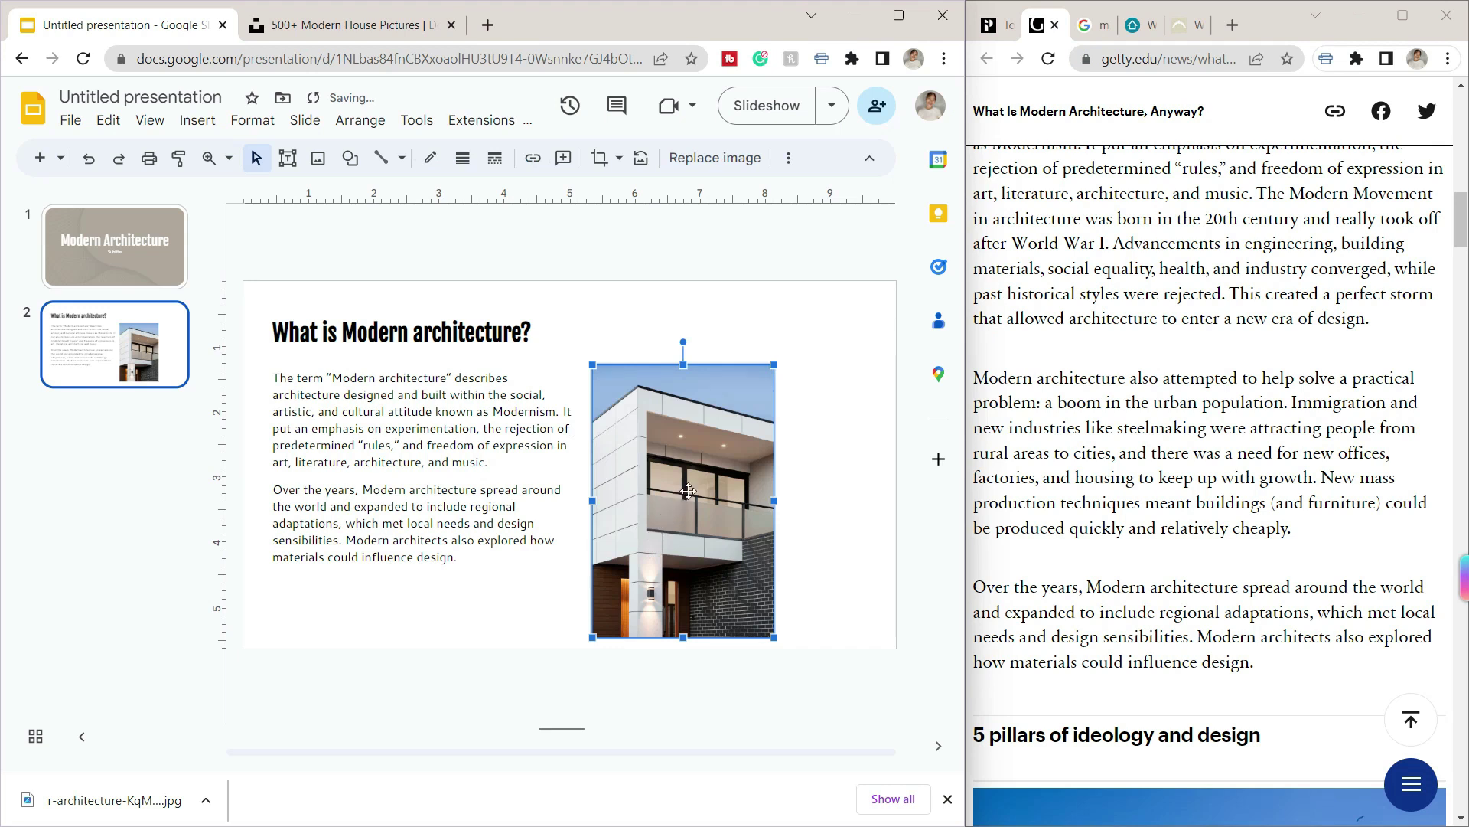
pyautogui.moveTo(687, 491); pyautogui.dragTo(781, 446)
# - Enlarge slide 2's house photo to fill the slide's right side
pyautogui.moveTo(719, 550); pyautogui.dragTo(650, 642)
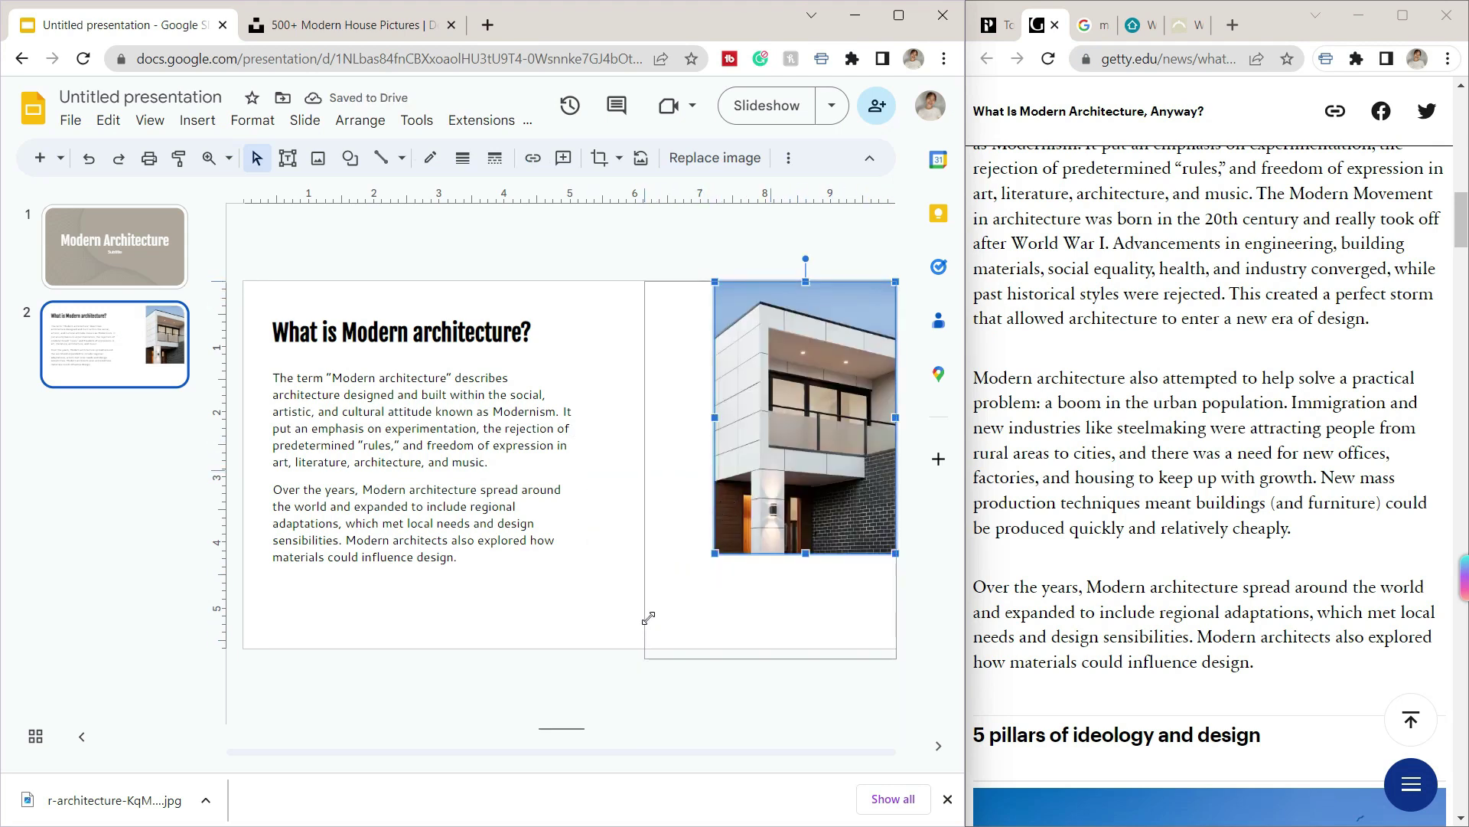
pyautogui.click(616, 535)
pyautogui.moveTo(495, 465); pyautogui.dragTo(520, 511)
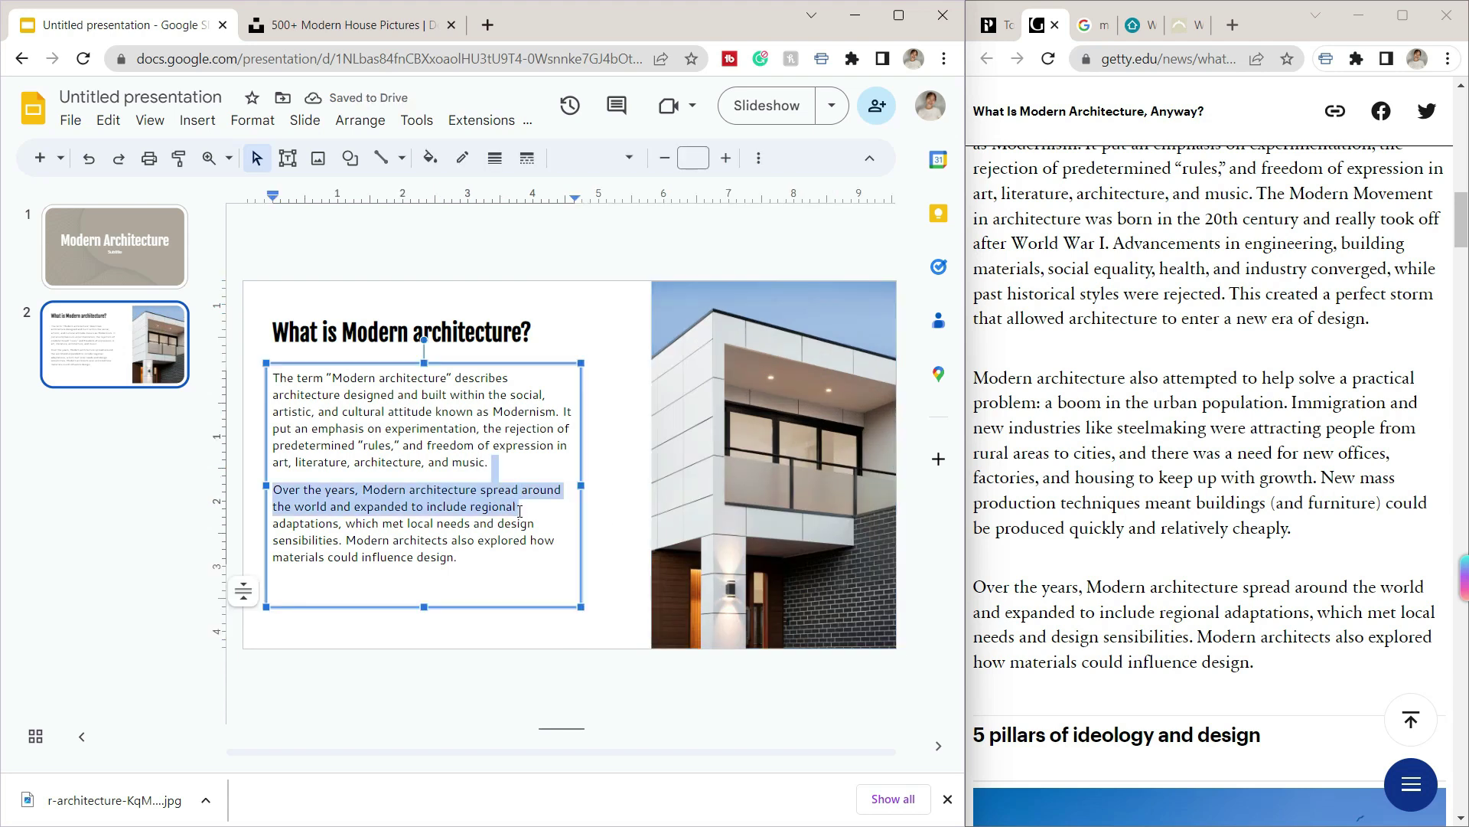
# - Set slide 2's title to size 30 and align the title and body boxes
pyautogui.click(514, 332)
pyautogui.hotkey('ctrl', 'a')
pyautogui.click(694, 156)
pyautogui.write('35')
pyautogui.press('Return')
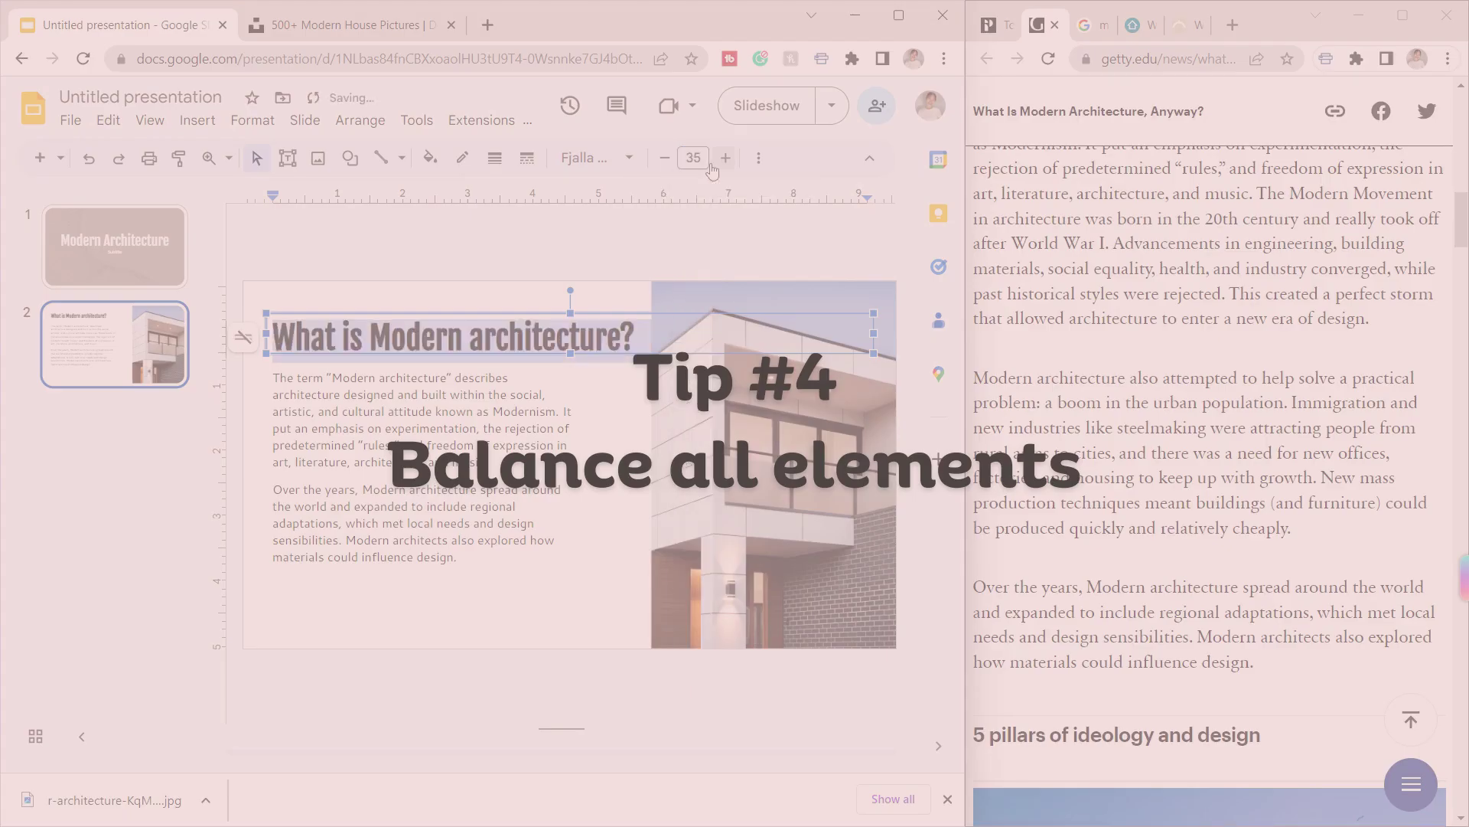
pyautogui.click(693, 157)
pyautogui.write('30')
pyautogui.press('Return')
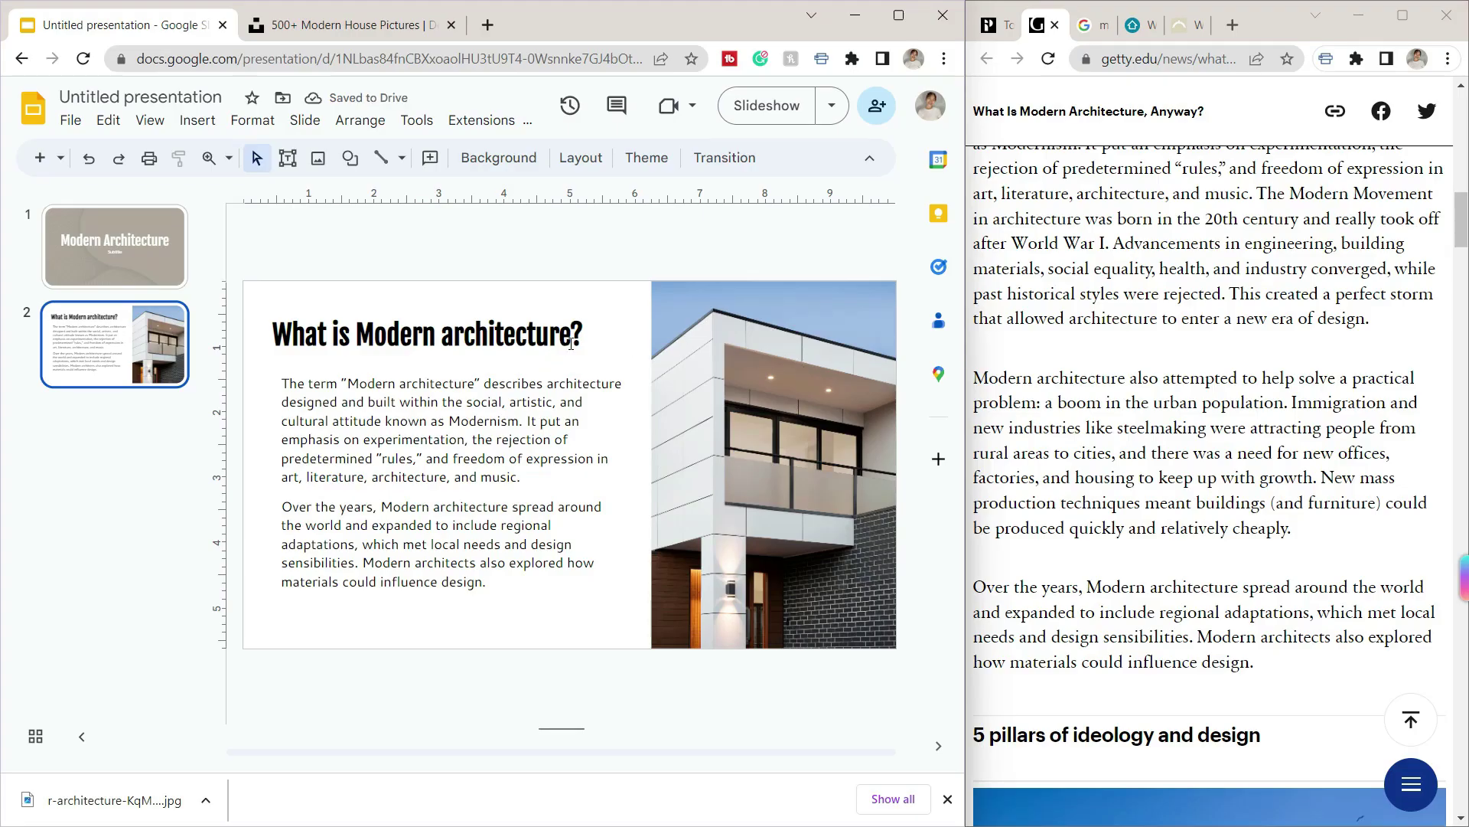
pyautogui.click(572, 343)
pyautogui.moveTo(603, 354); pyautogui.dragTo(611, 356)
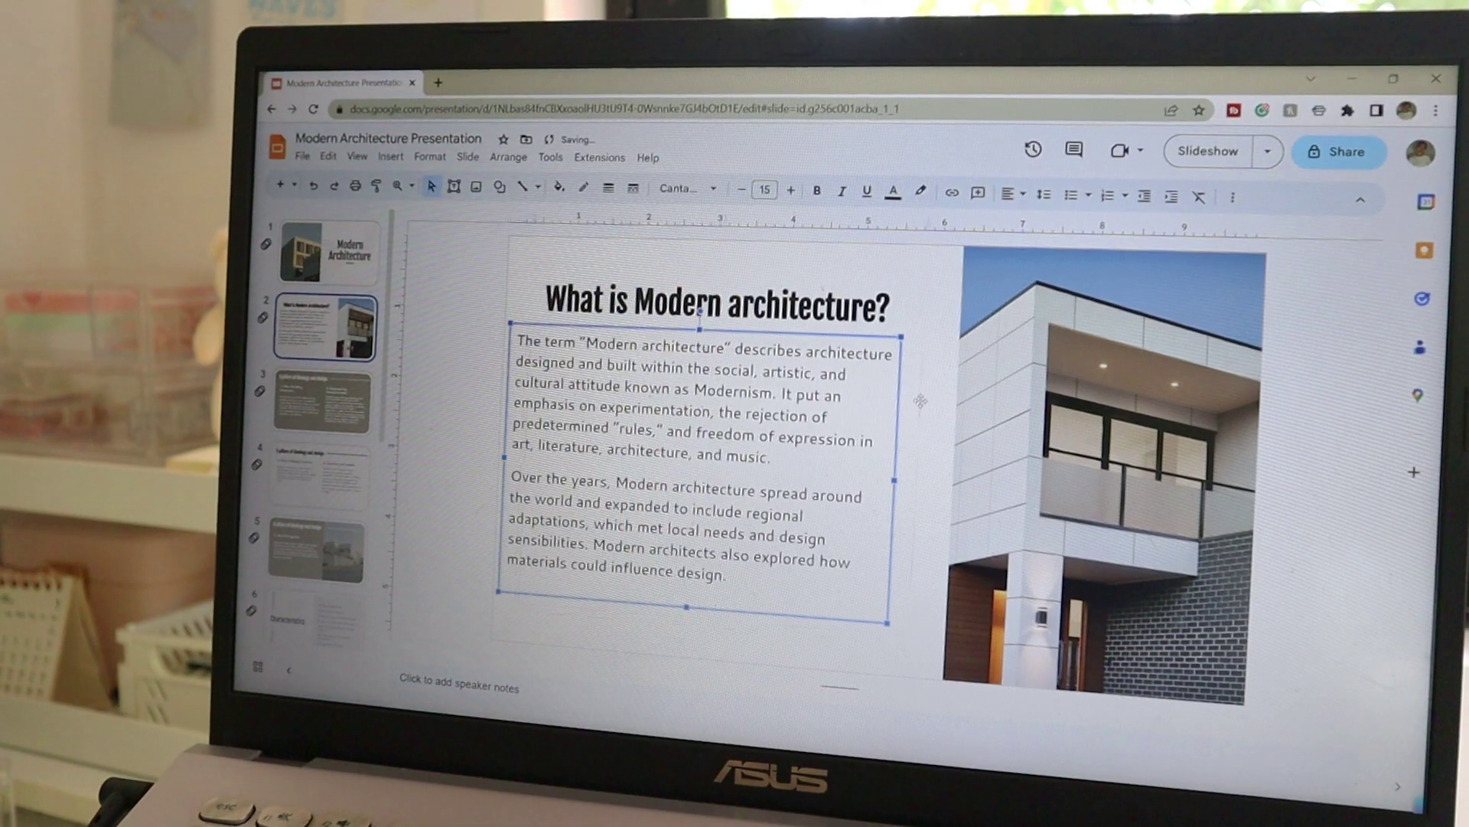
pyautogui.moveTo(901, 402); pyautogui.dragTo(924, 408)
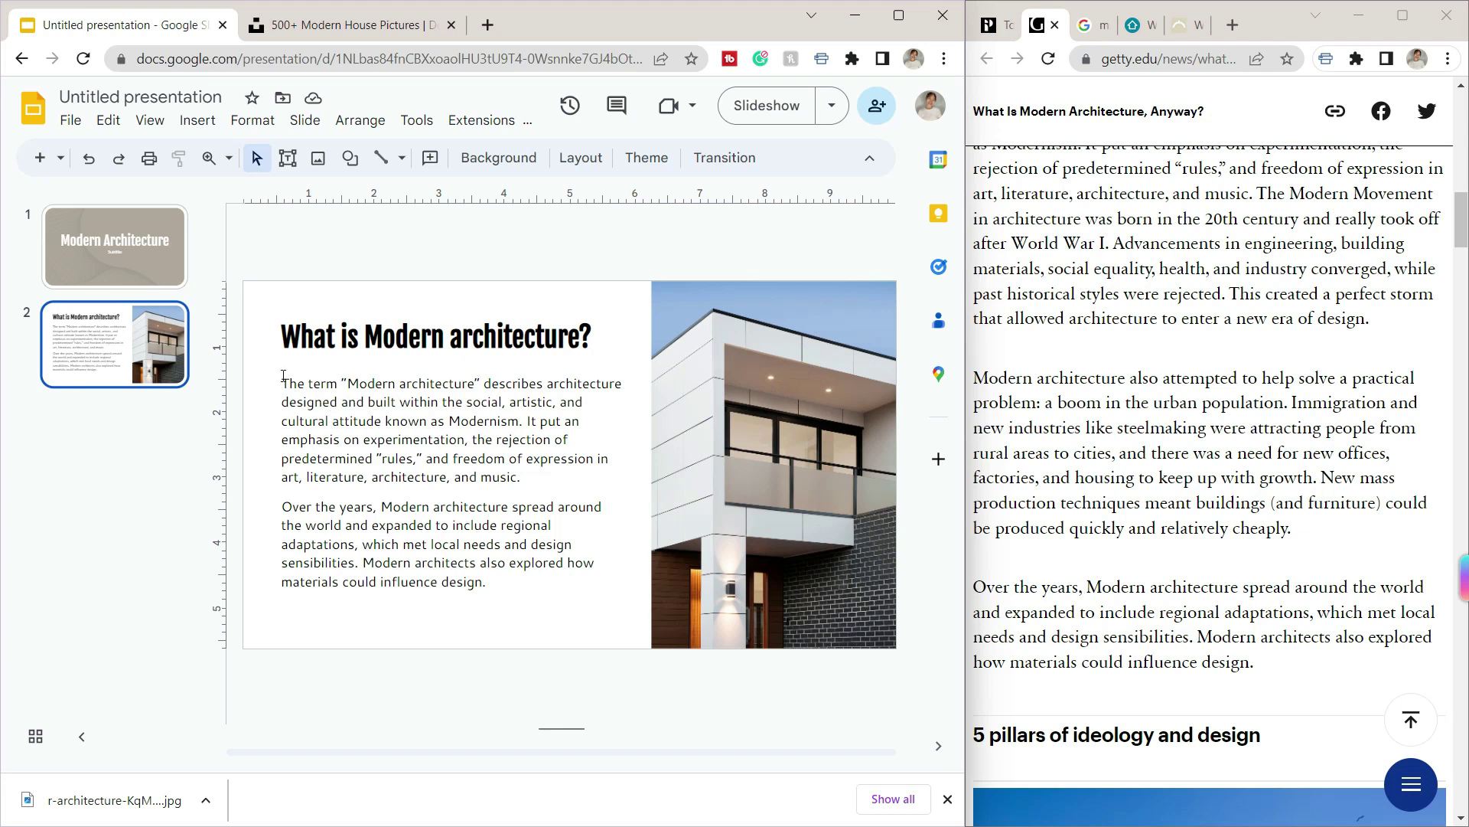
# - Set the Characteristics bullets' highlight colour to Transparent
pyautogui.click(112, 257)
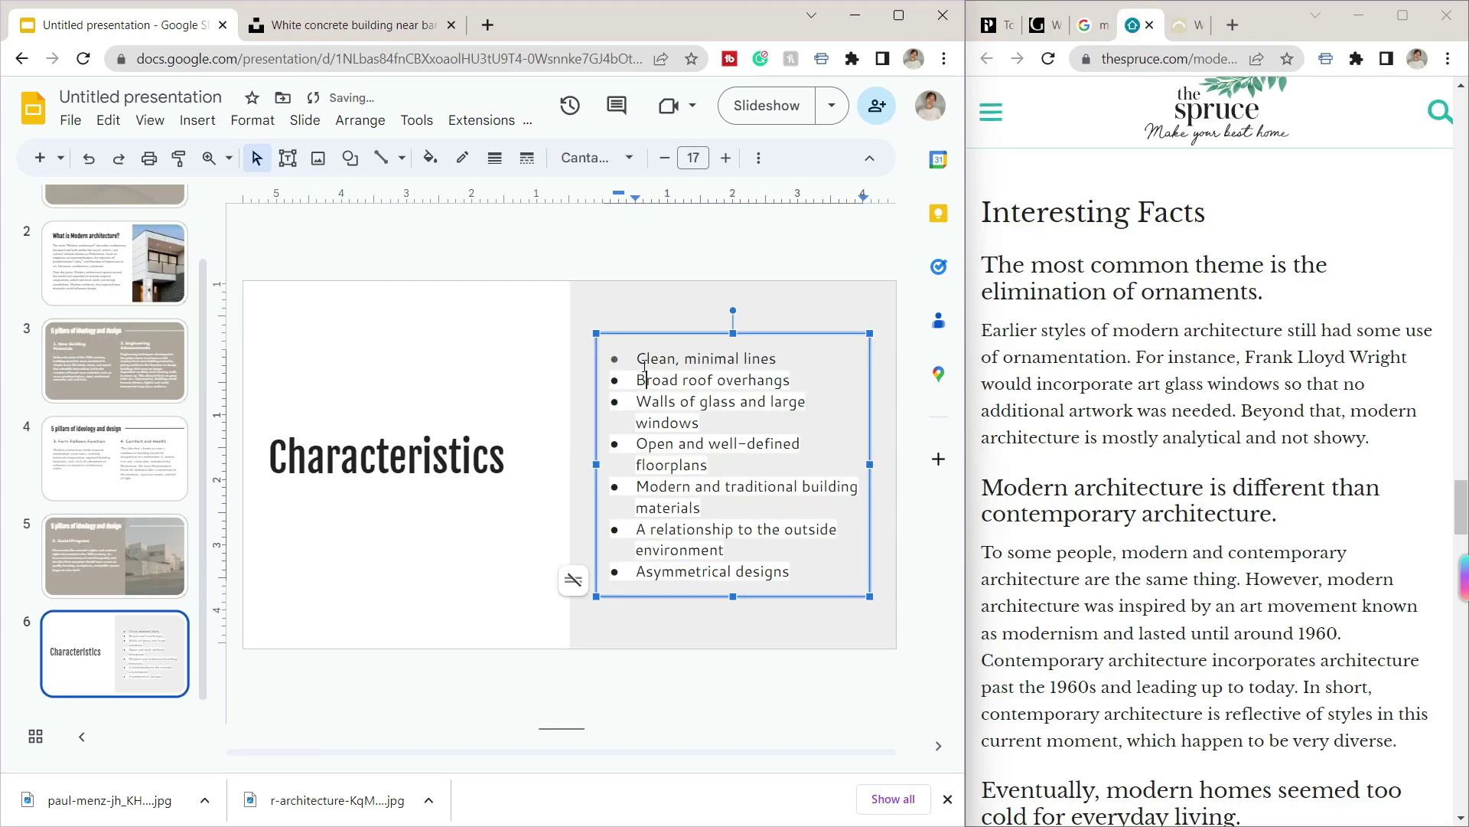
pyautogui.hotkey('ctrl', 'a')
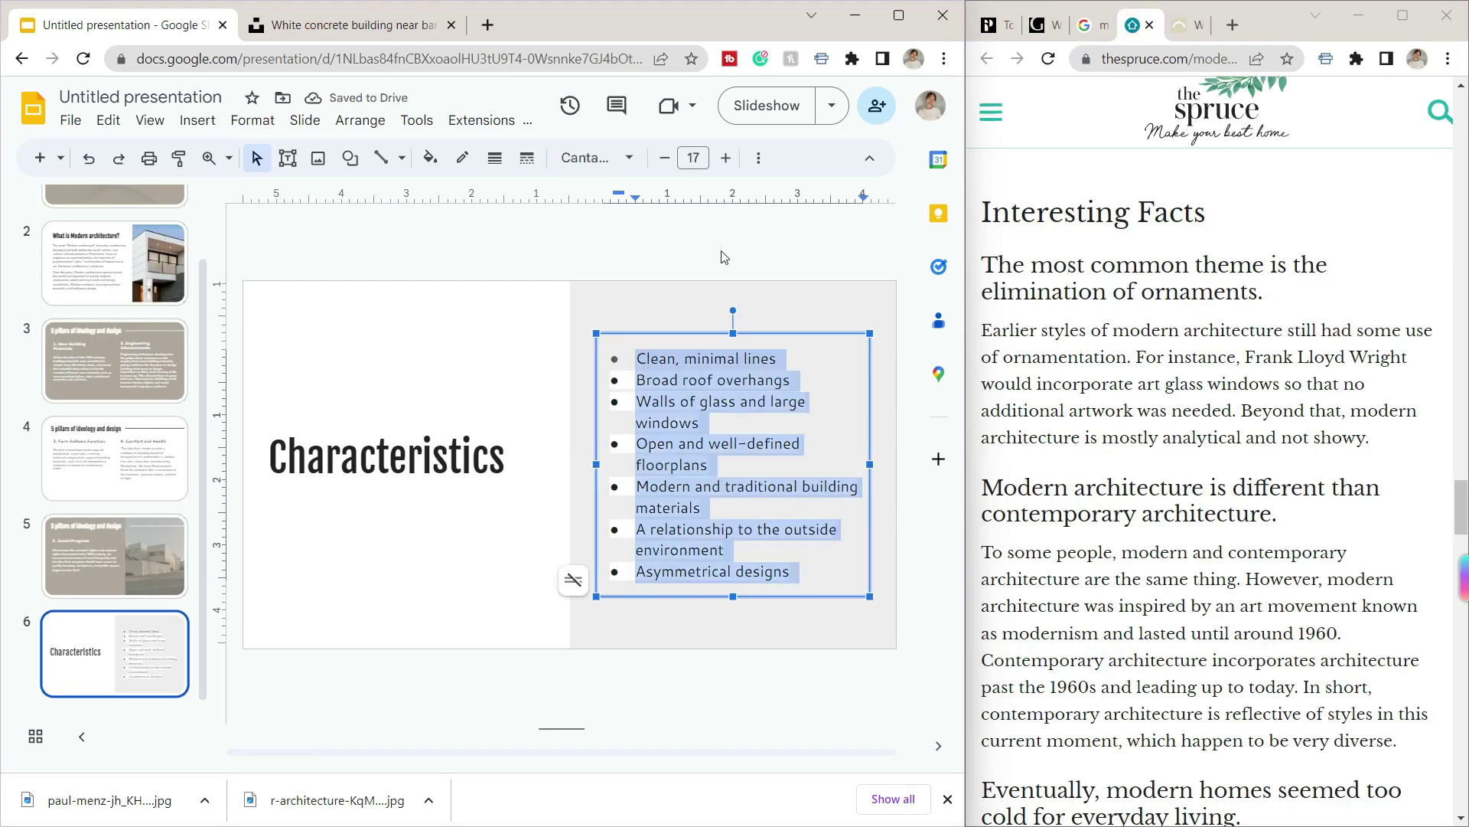
pyautogui.click(760, 158)
pyautogui.click(245, 196)
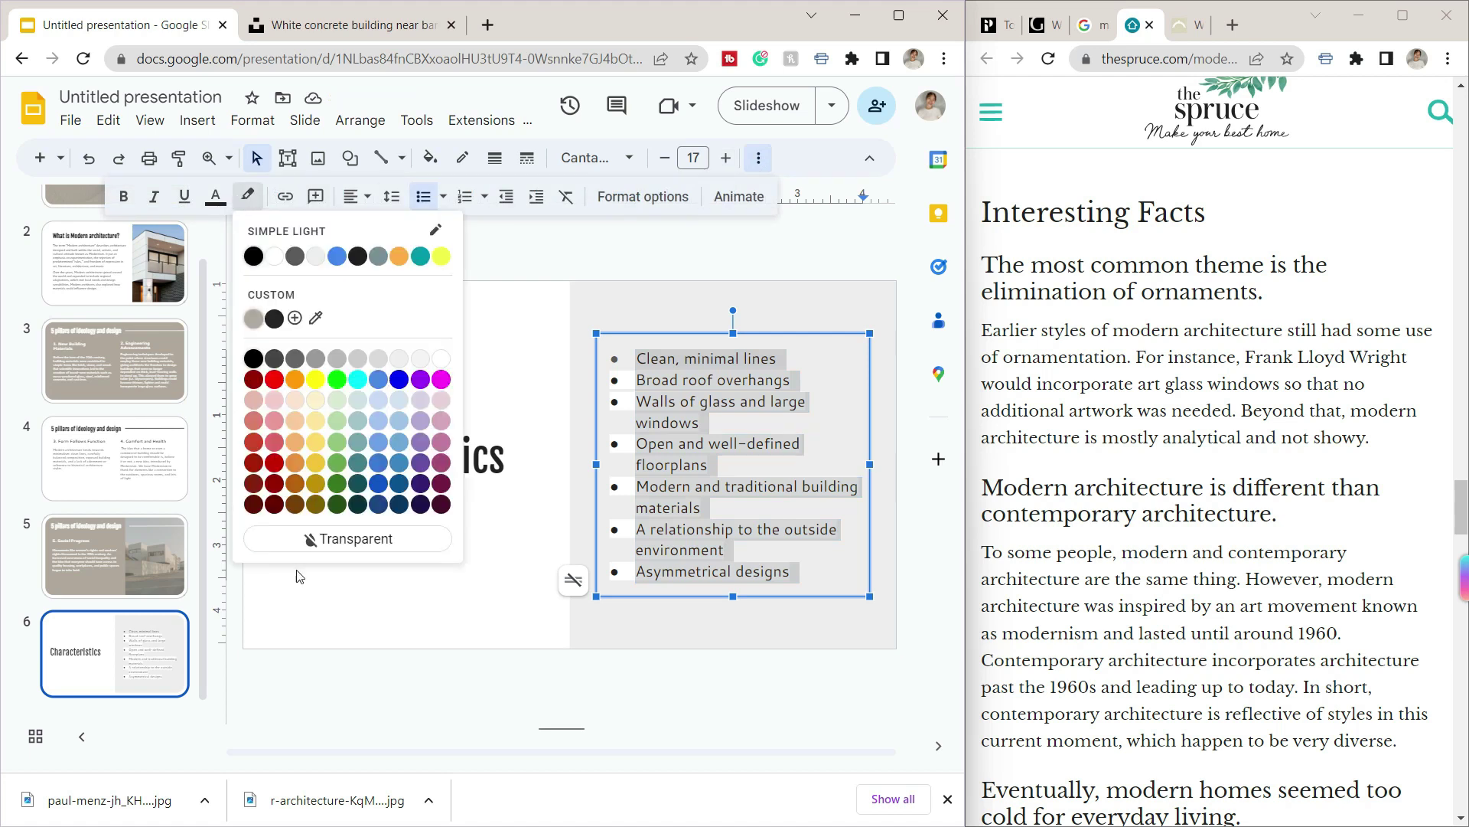
pyautogui.click(349, 539)
pyautogui.click(704, 359)
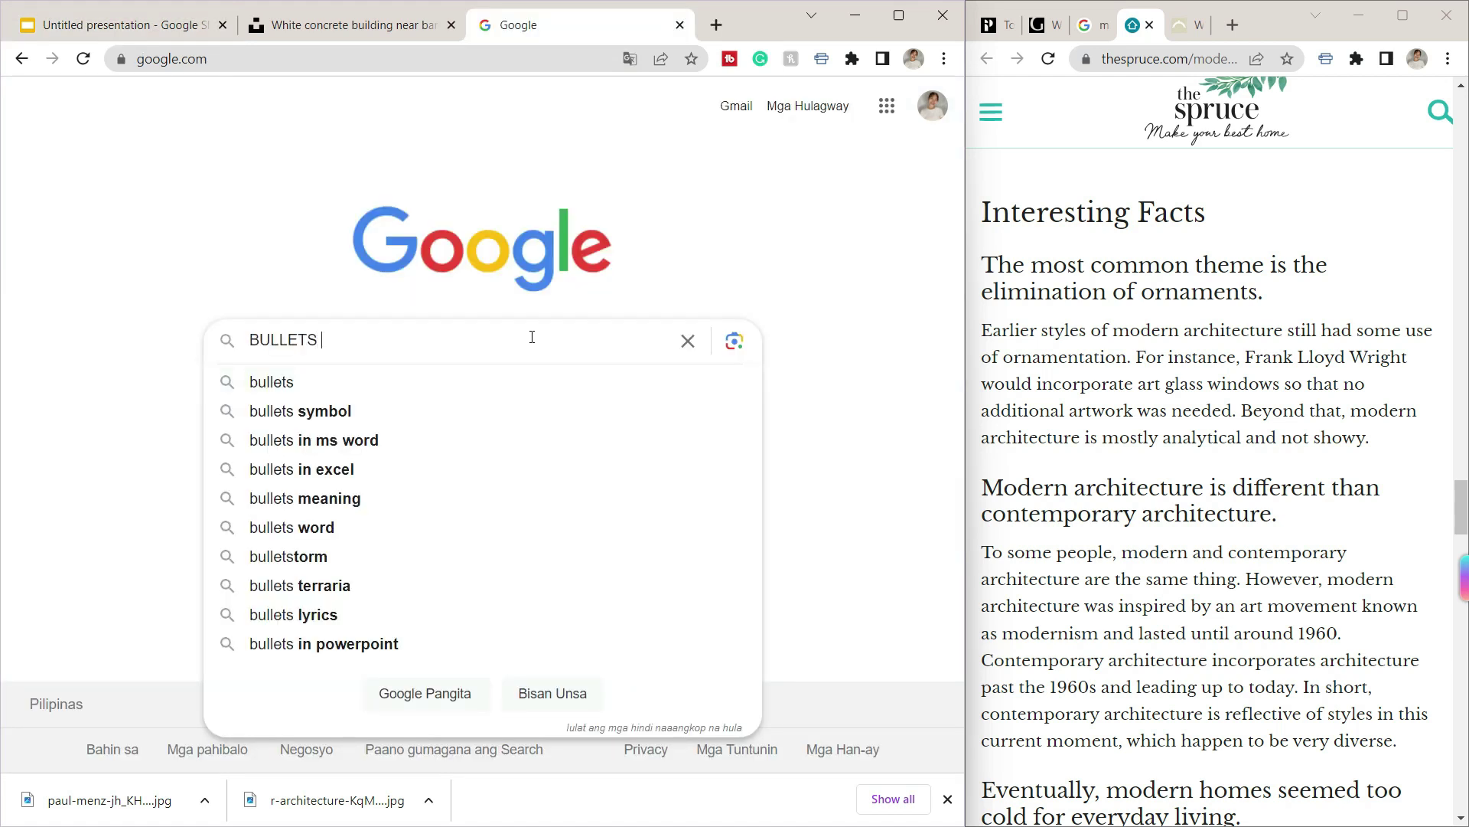
pyautogui.write('COP')
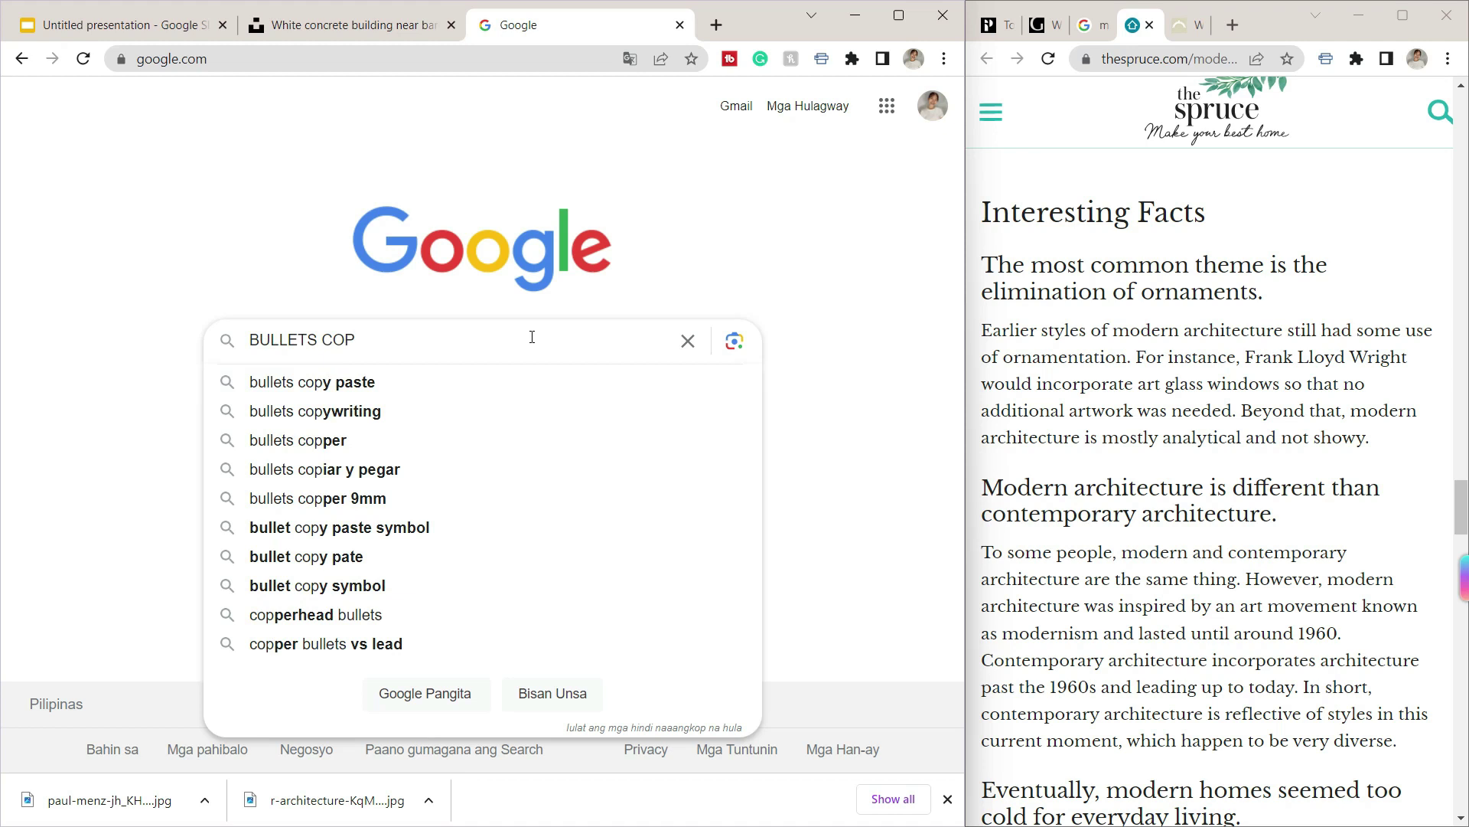
# - Search 'bullets copy paste' and copy an arrow symbol from PiliApp's bullet list
pyautogui.press('Down')
pyautogui.press('Return')
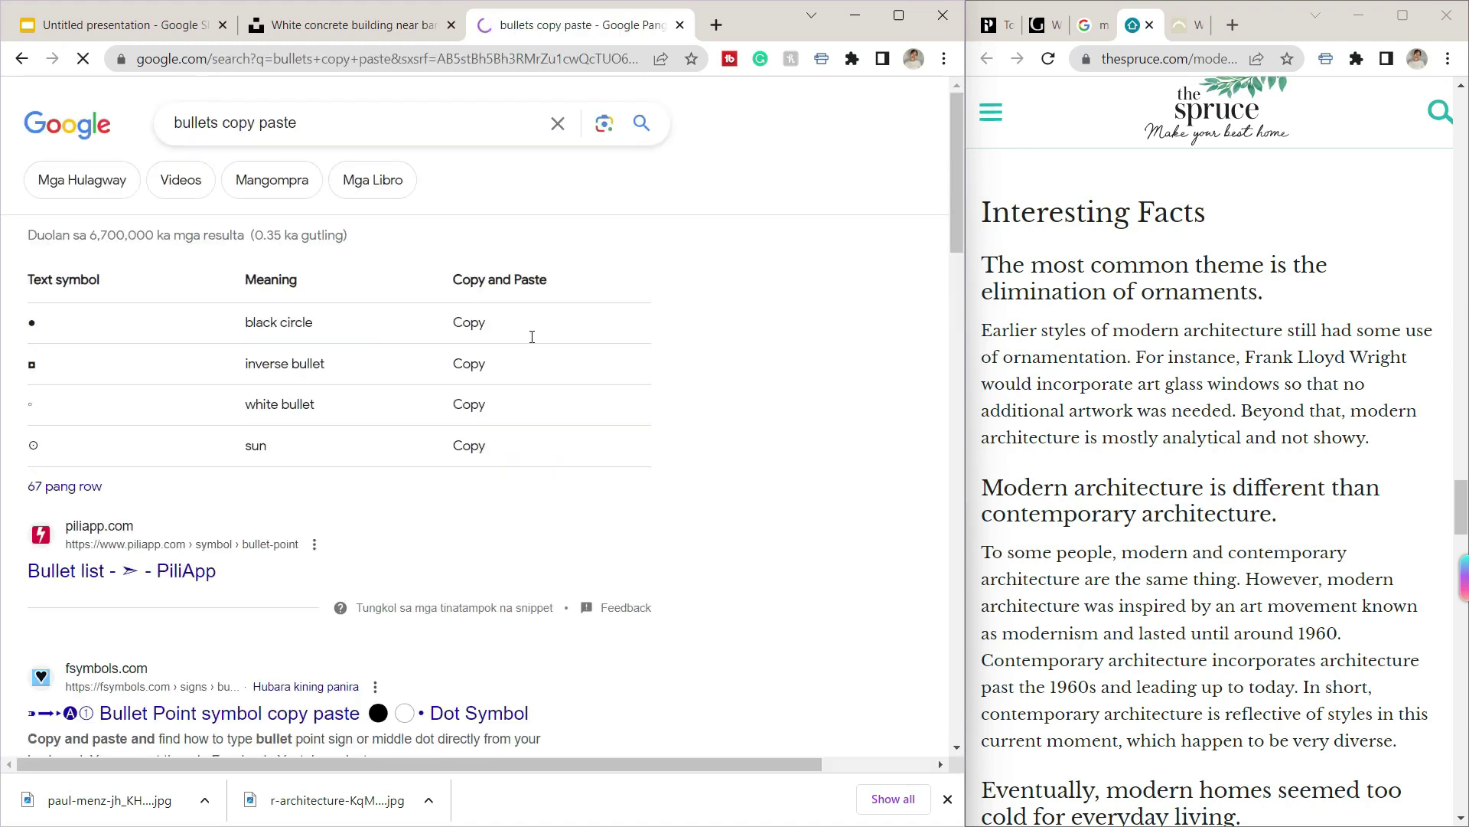
pyautogui.click(72, 493)
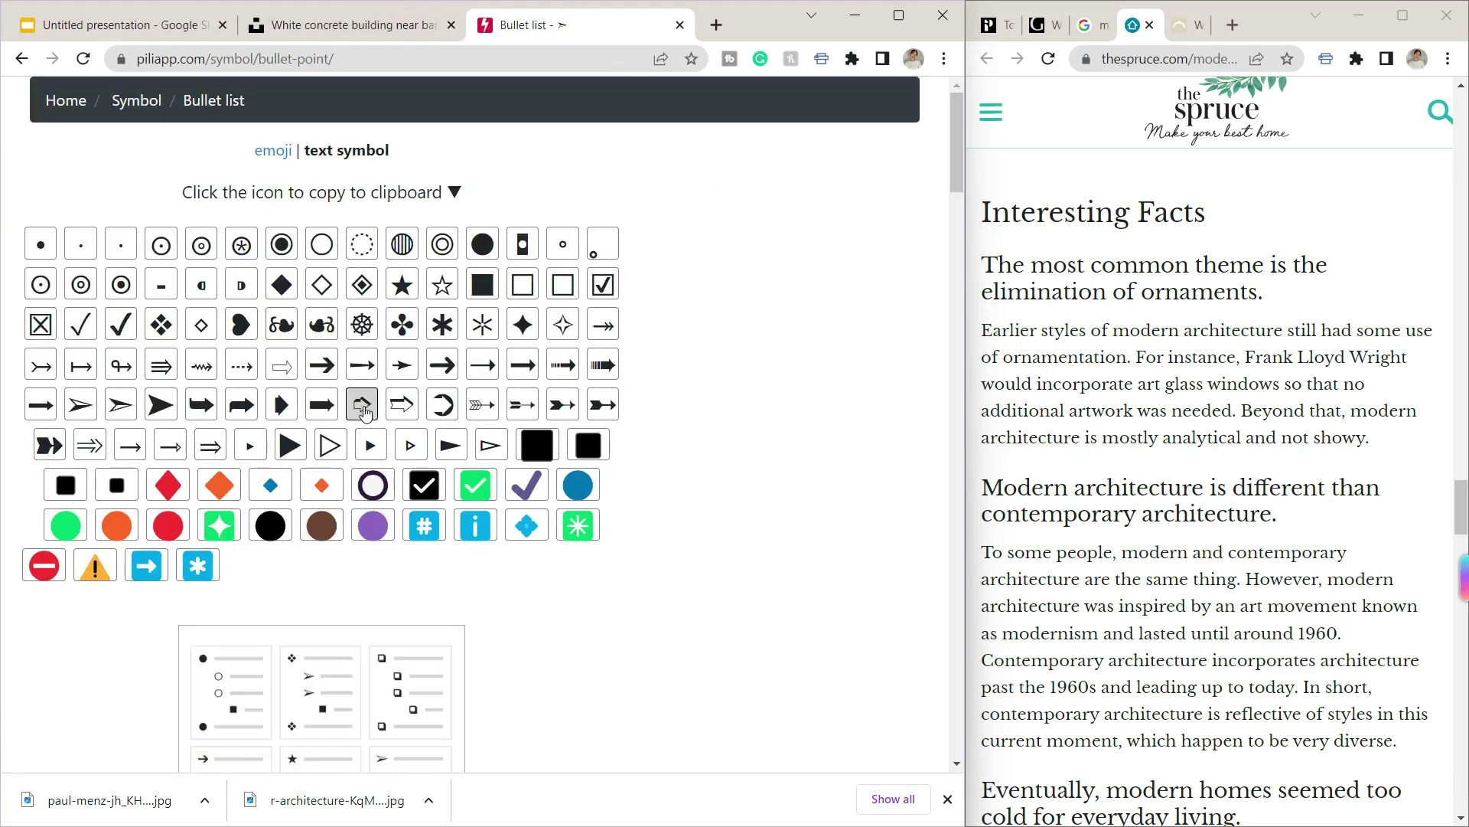
pyautogui.click(402, 405)
pyautogui.click(121, 24)
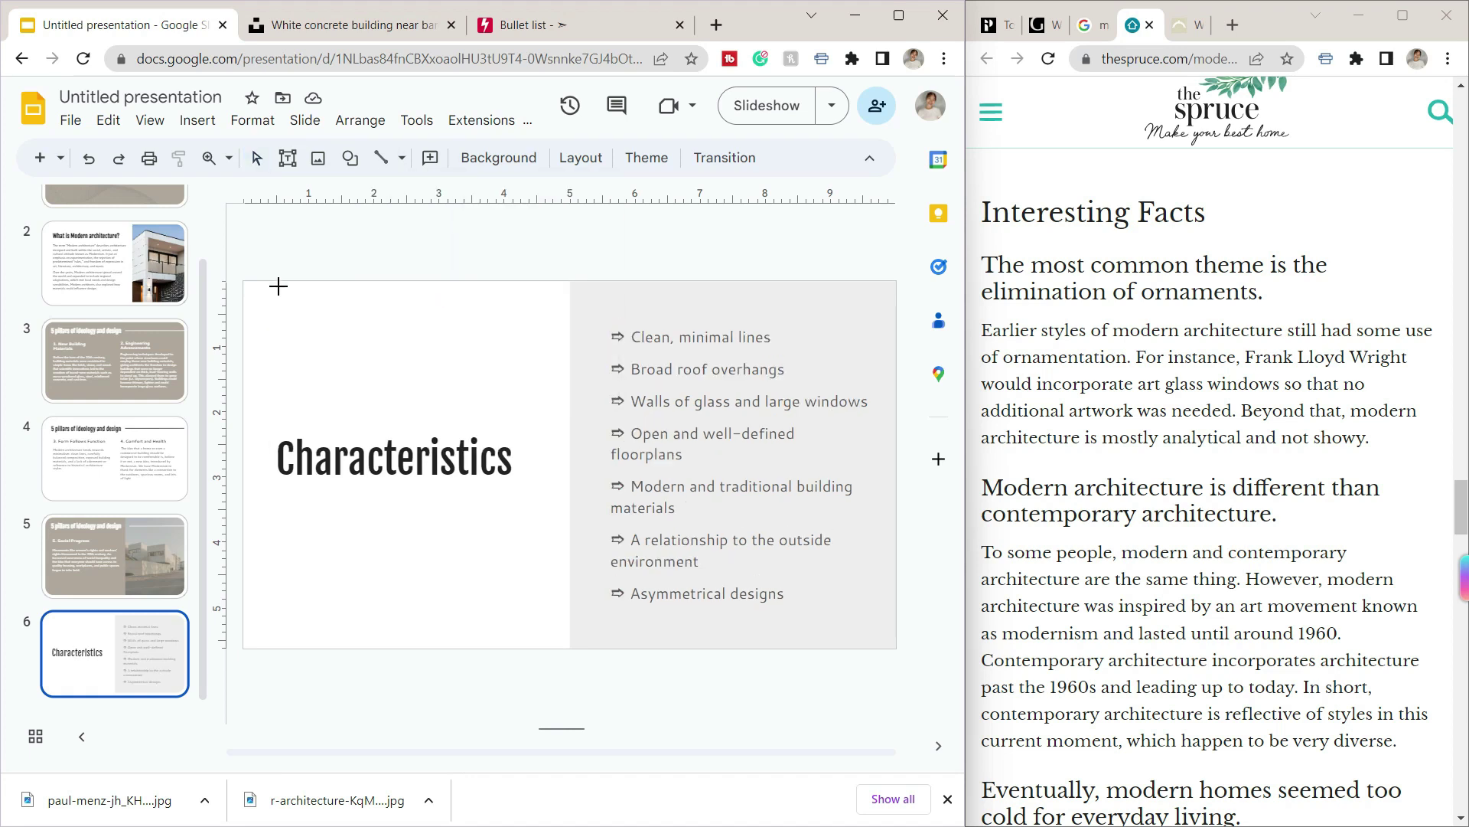
# - Draw a vertical accent line above the Characteristics title and place a copy below it
pyautogui.moveTo(300, 438); pyautogui.dragTo(300, 646)
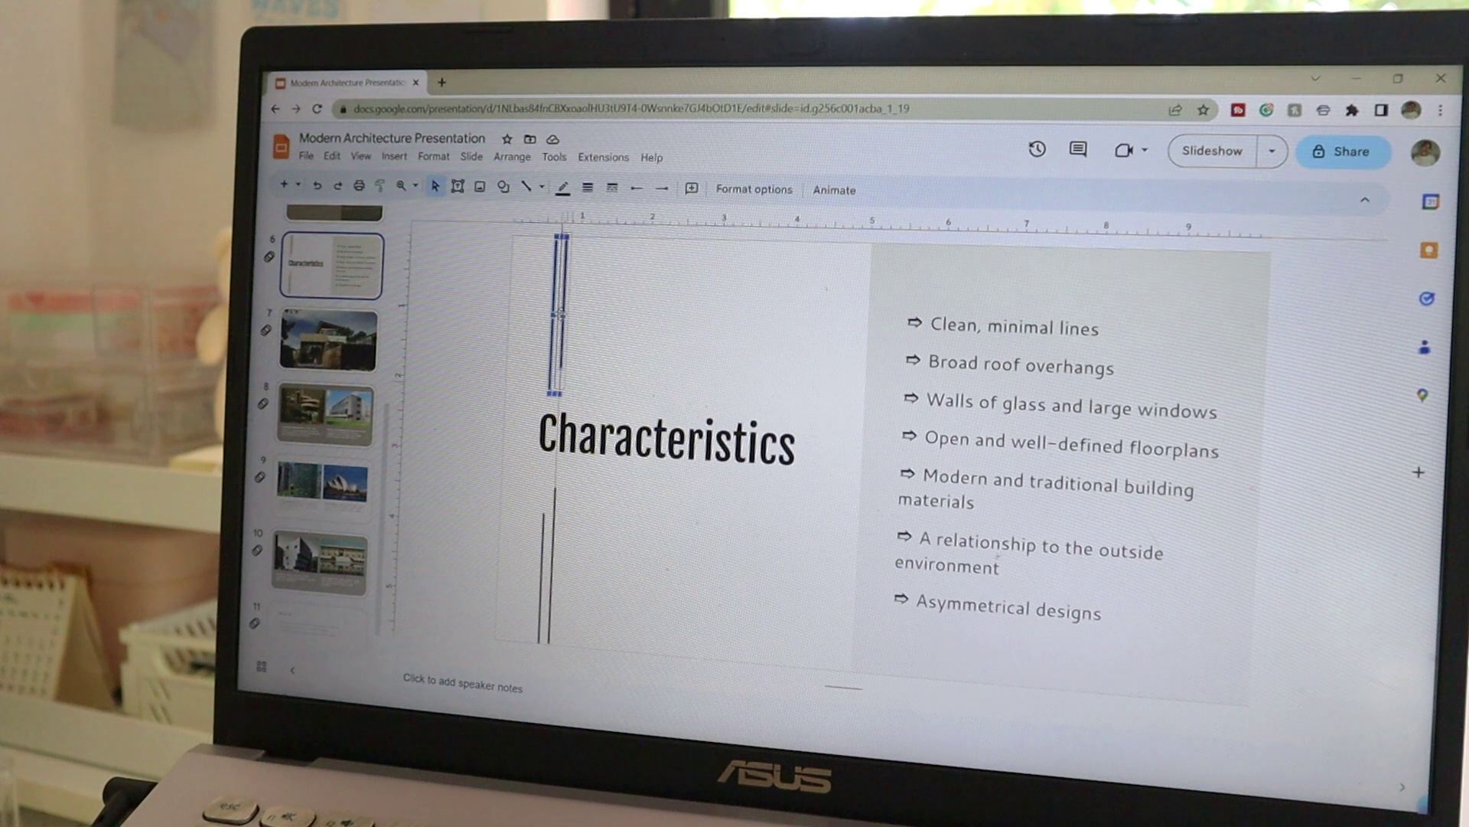
pyautogui.moveTo(558, 310); pyautogui.dragTo(554, 313)
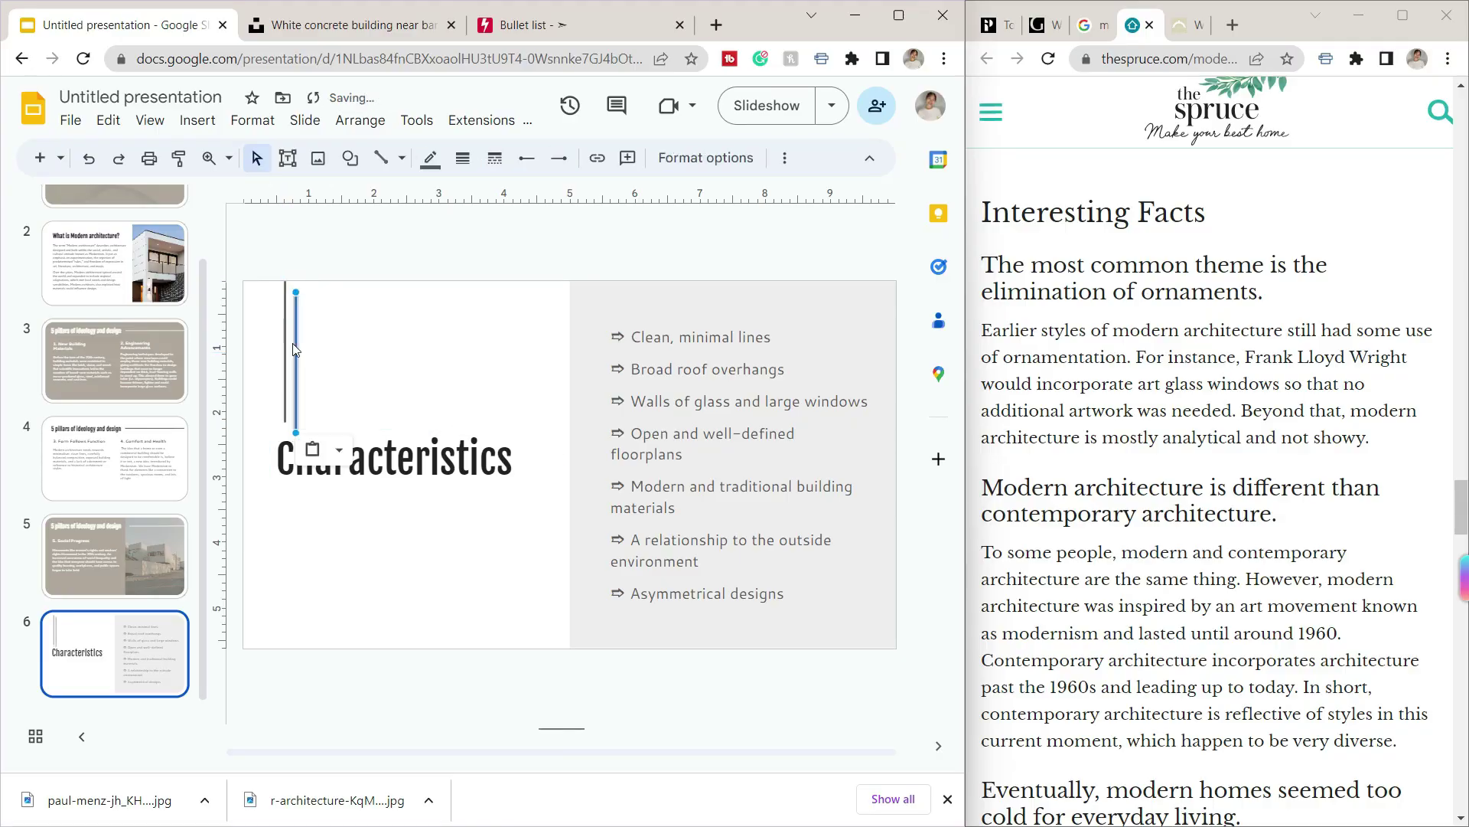
pyautogui.moveTo(286, 347)
pyautogui.mouseDown()
pyautogui.moveTo(301, 344)
pyautogui.moveTo(293, 629)
pyautogui.mouseUp()
pyautogui.click(432, 615)
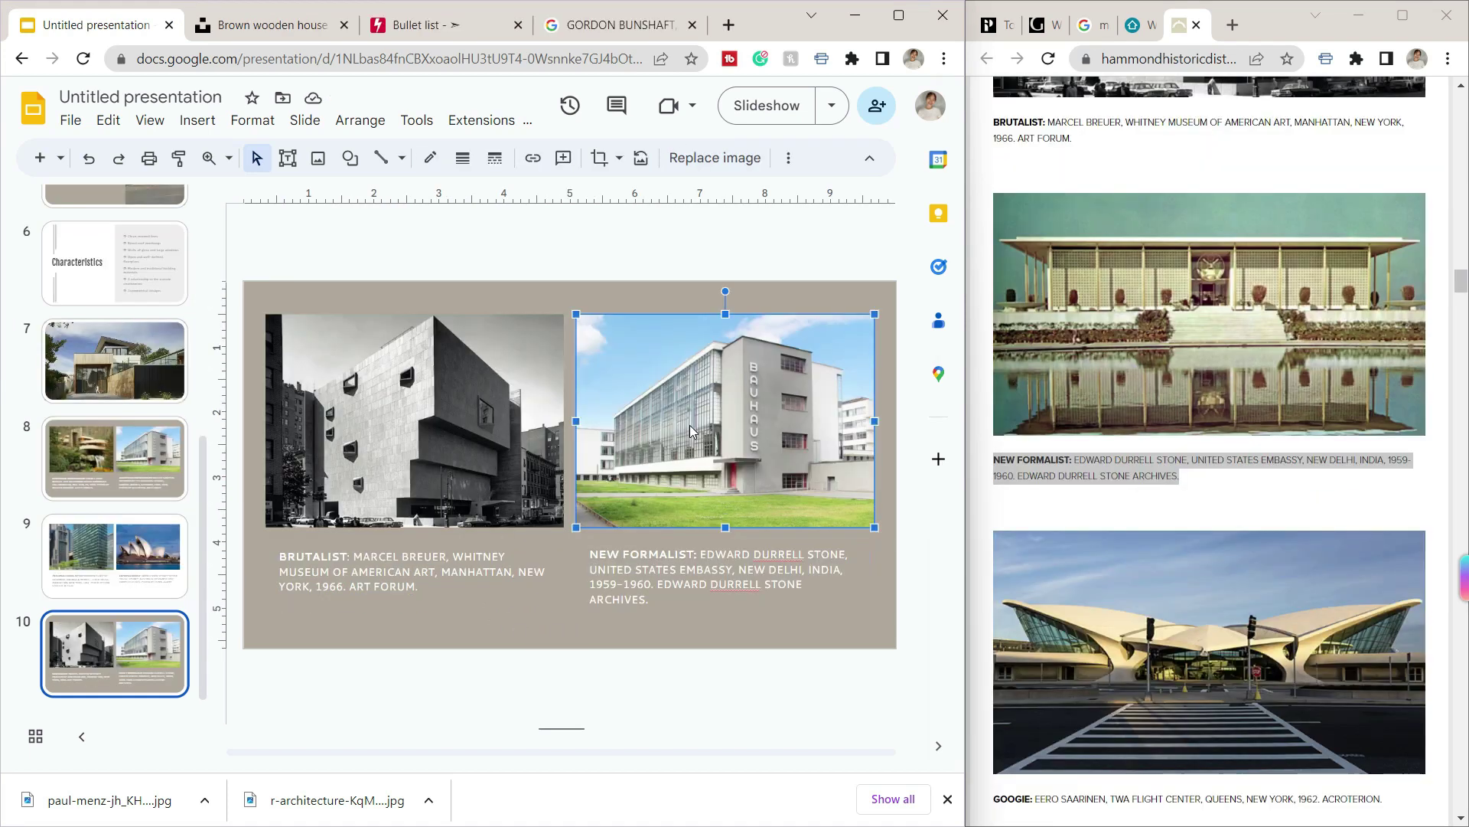
# - Paste the United States Embassy photo onto slide 10 and nudge it into position
pyautogui.hotkey('ctrl', 'v')
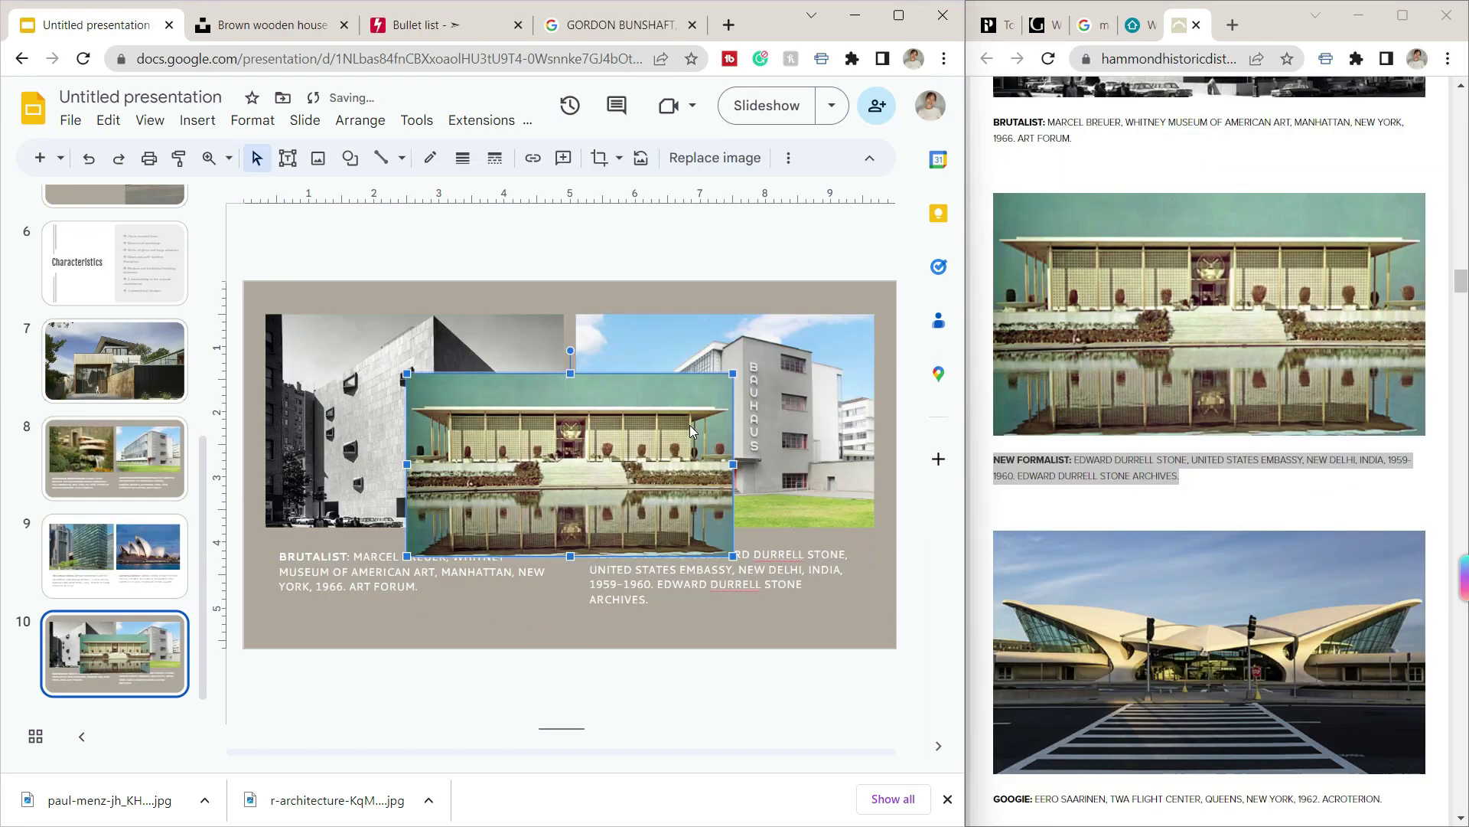
pyautogui.moveTo(749, 437); pyautogui.dragTo(819, 402)
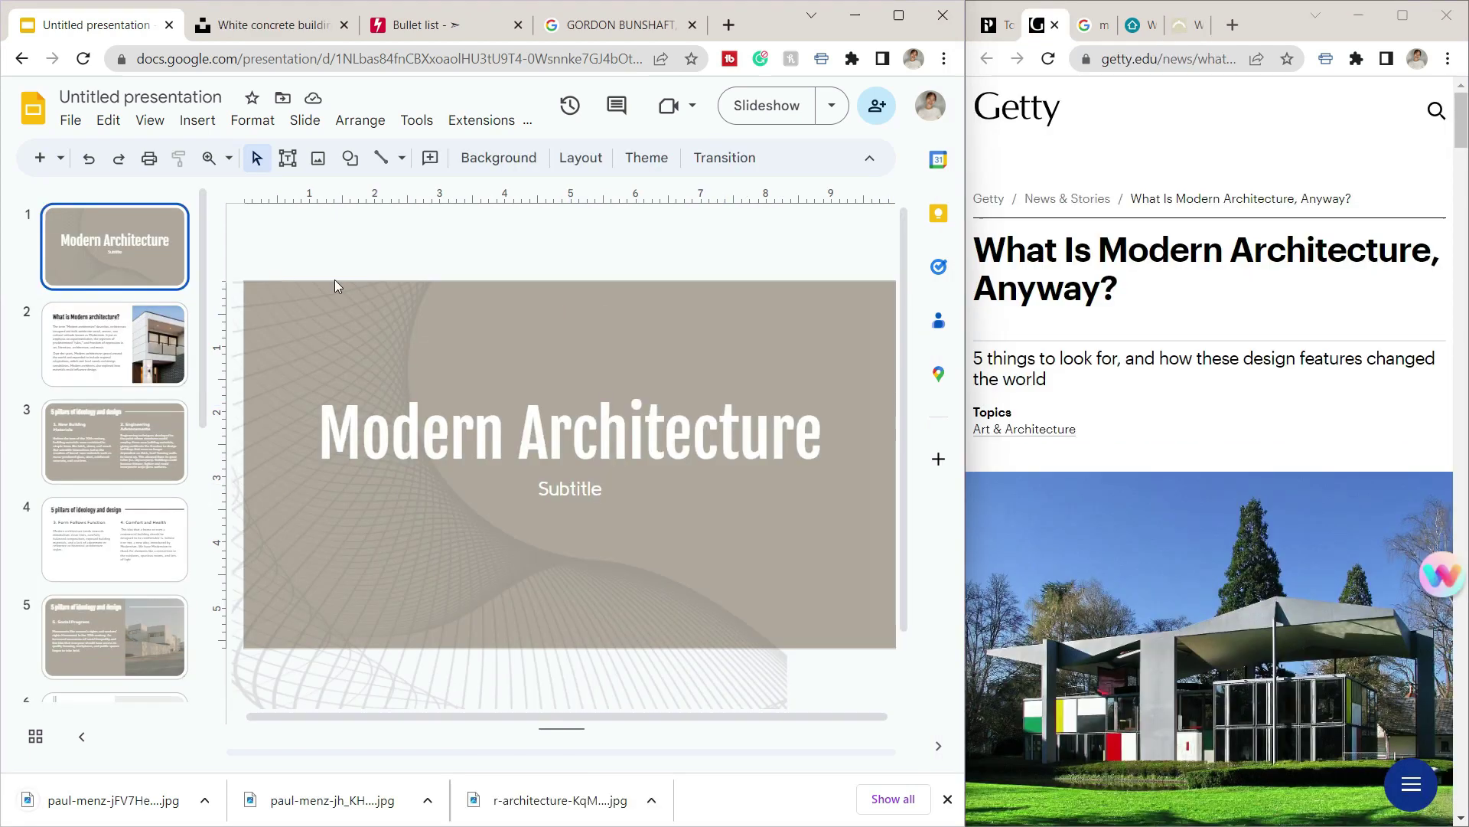
# - Narrow the title so it wraps to two lines and shift the curves image right
pyautogui.click(197, 120)
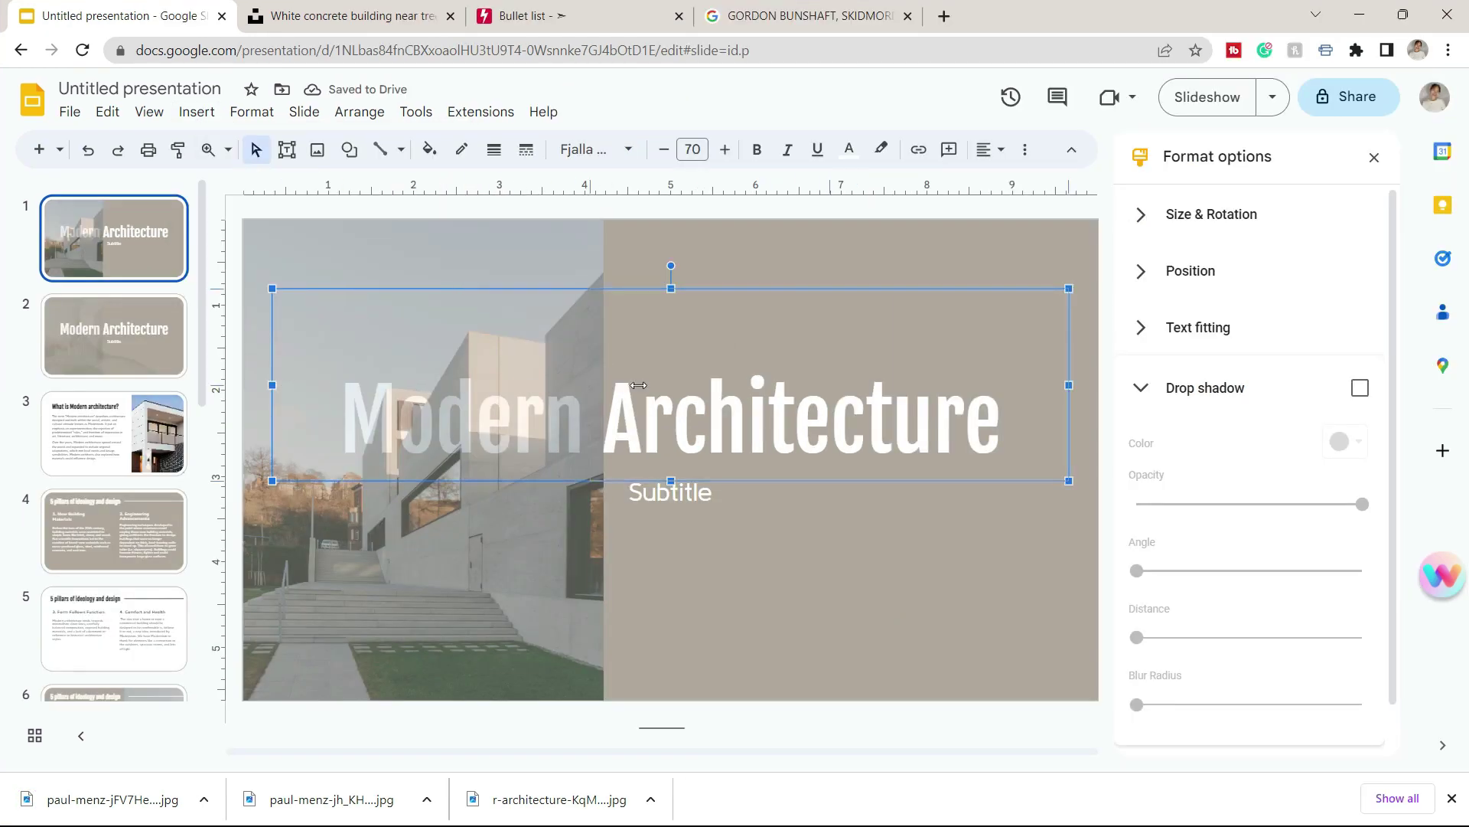
pyautogui.moveTo(640, 385); pyautogui.dragTo(649, 384)
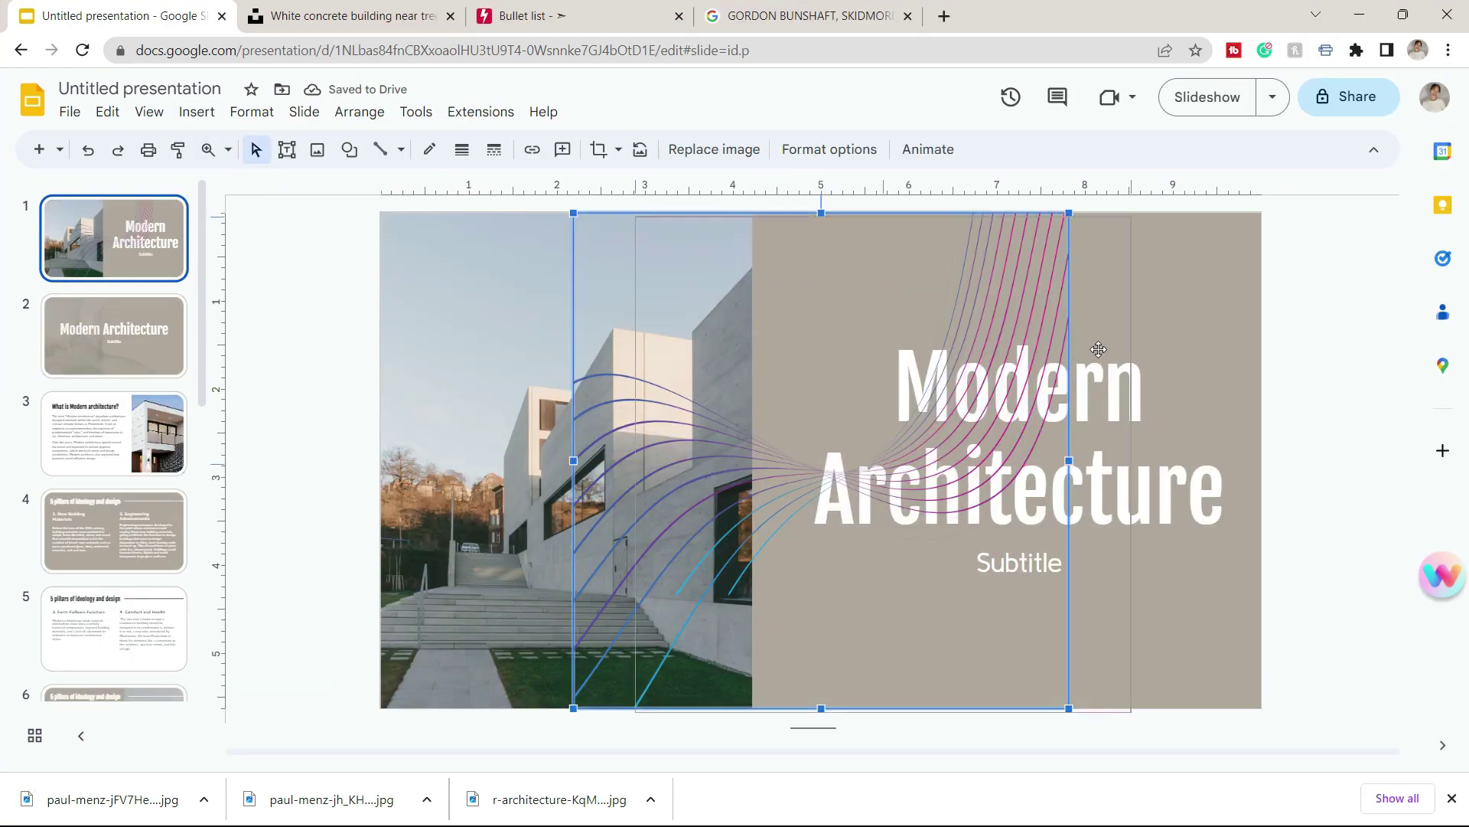
pyautogui.moveTo(1099, 350)
pyautogui.mouseDown()
pyautogui.moveTo(1176, 340)
pyautogui.moveTo(1157, 333)
pyautogui.mouseUp()
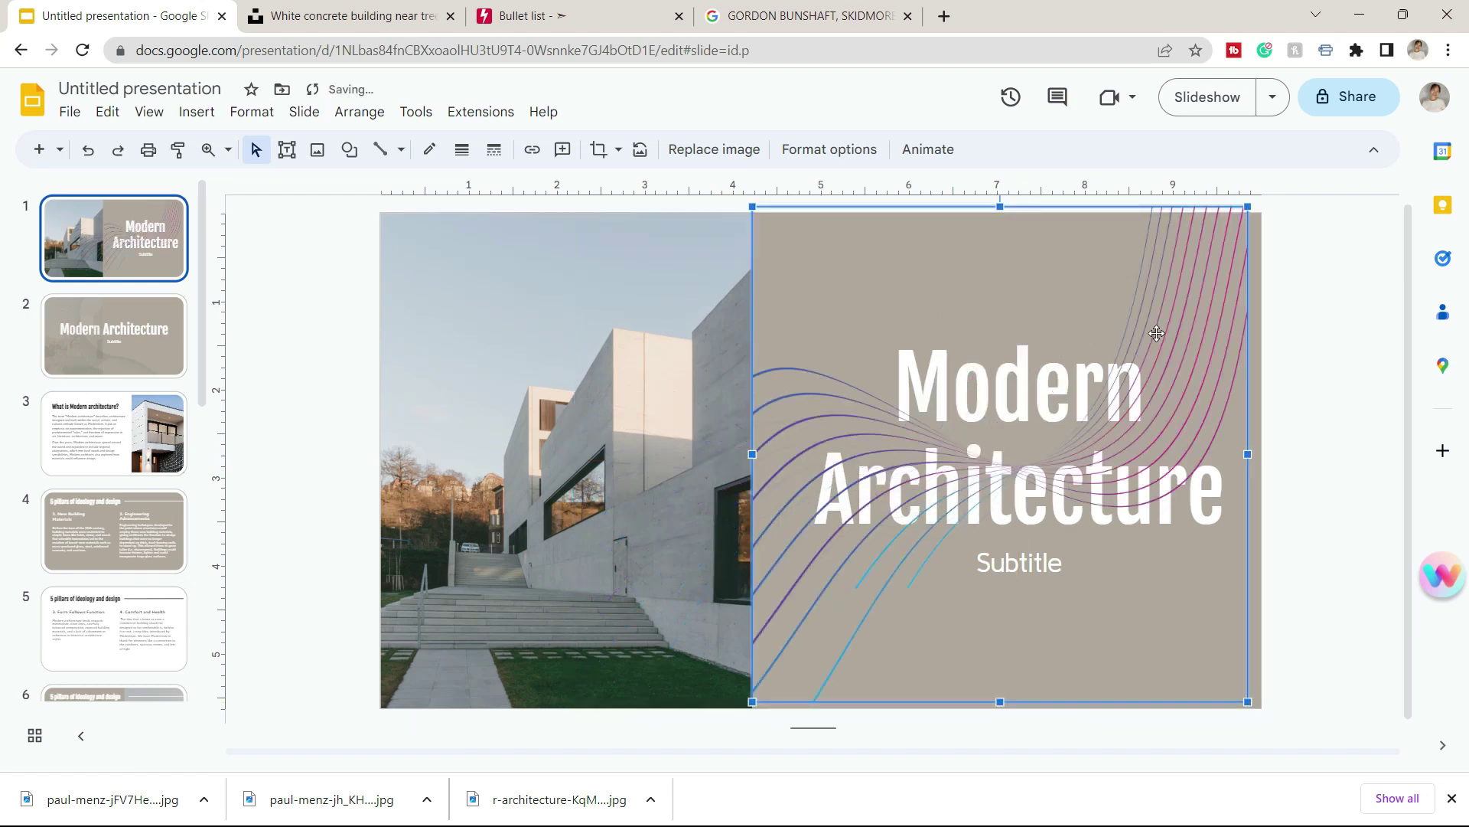
# - Recolor the curved-lines image to light grey with the Light 1 preset
pyautogui.click(1318, 413)
pyautogui.rightClick(1217, 287)
pyautogui.click(1256, 583)
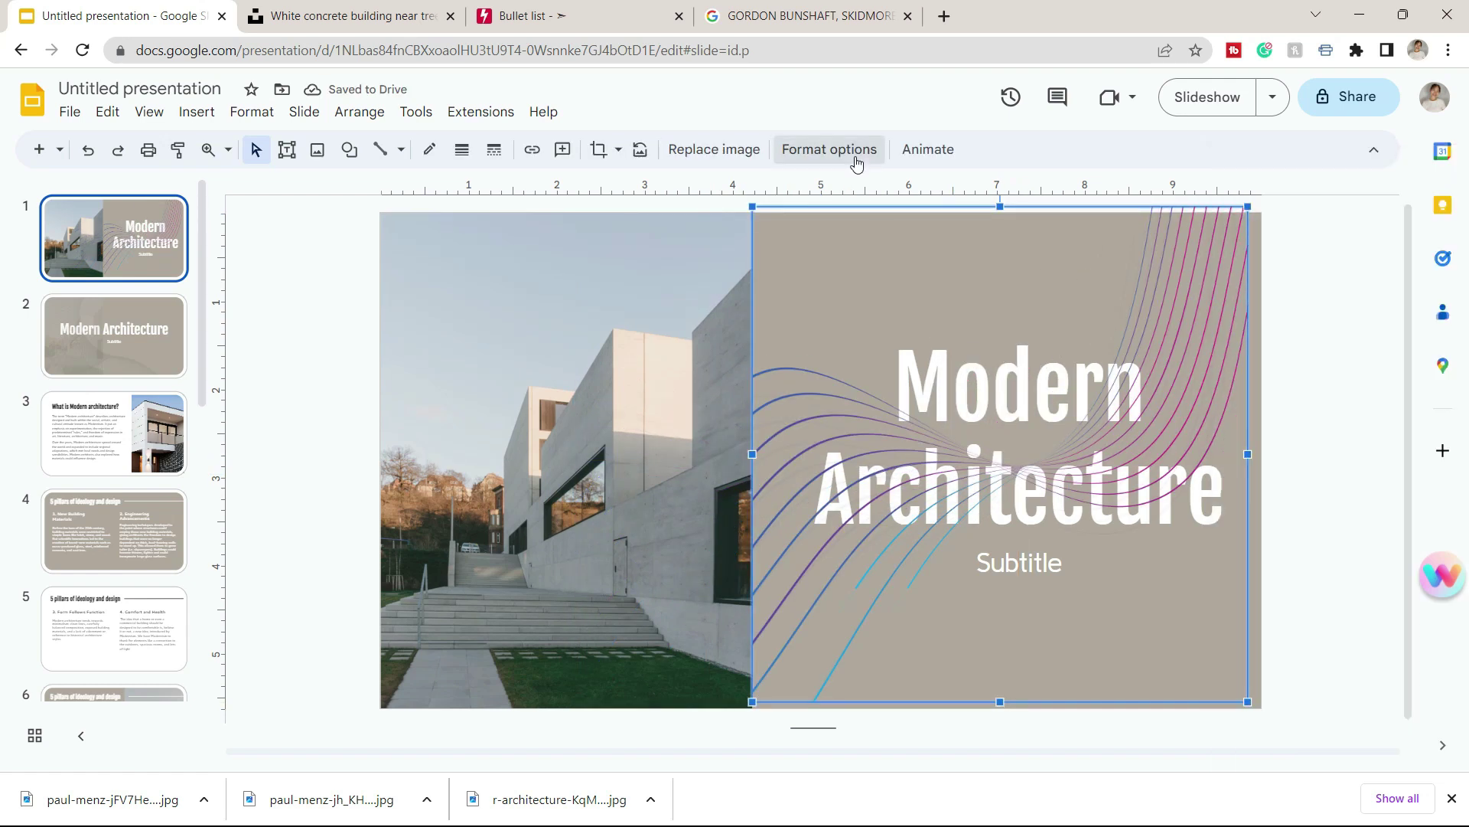
pyautogui.click(1205, 446)
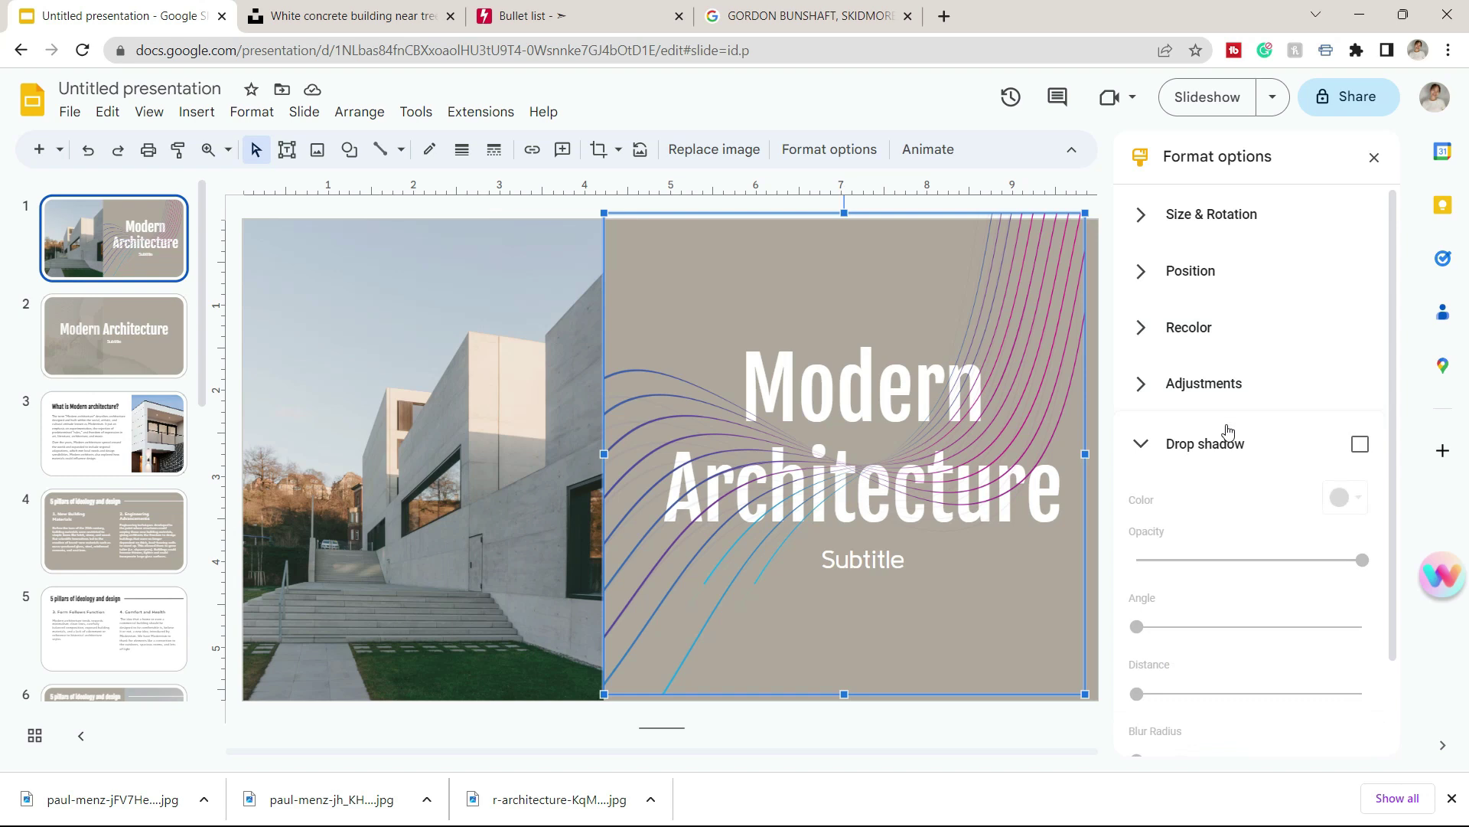
pyautogui.click(1189, 326)
pyautogui.click(1247, 379)
pyautogui.click(1225, 567)
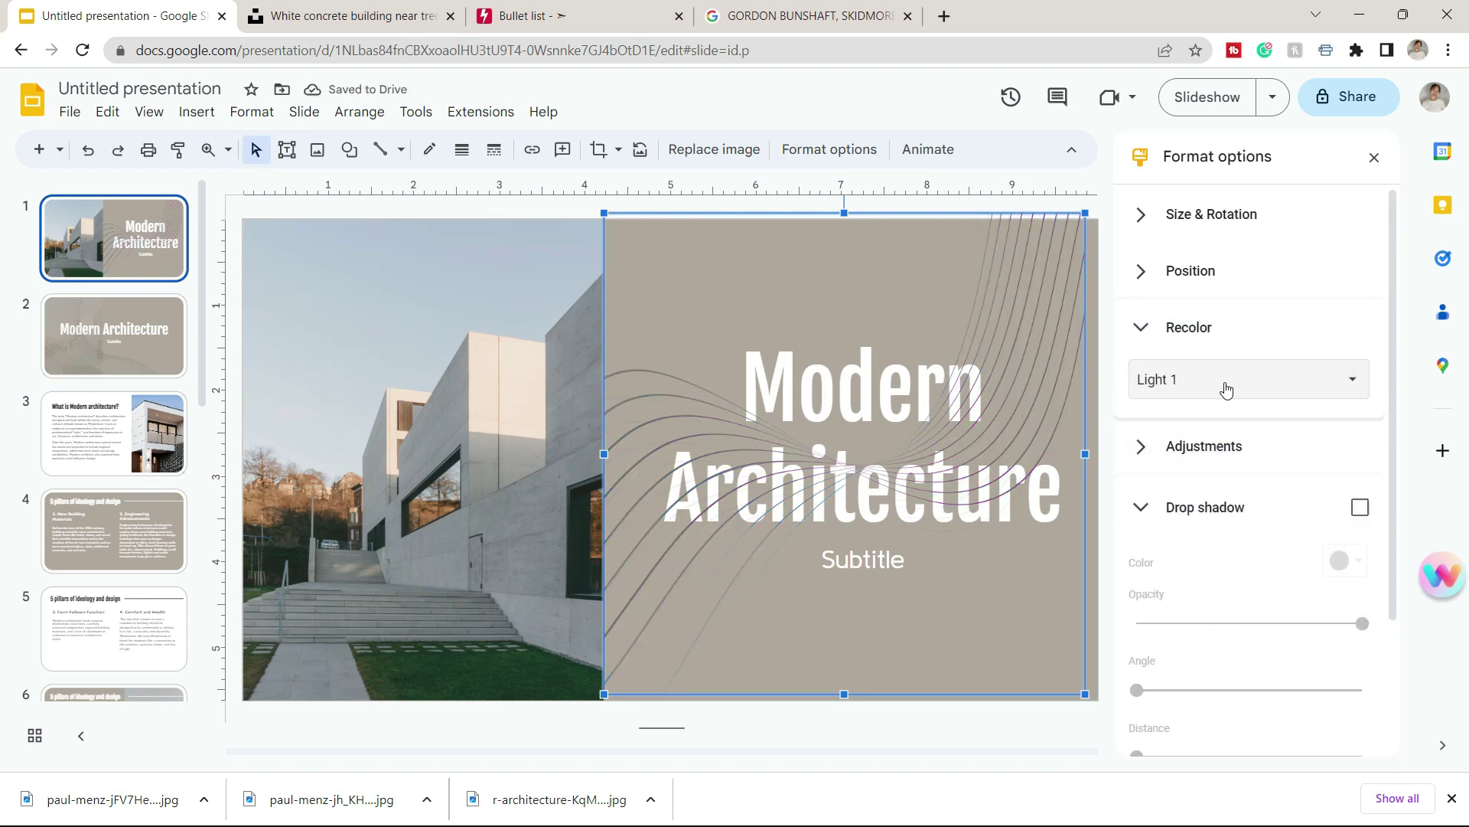
# - Restore the title text box and make the Modern Architecture title dark grey
pyautogui.hotkey('ctrl', 'v')
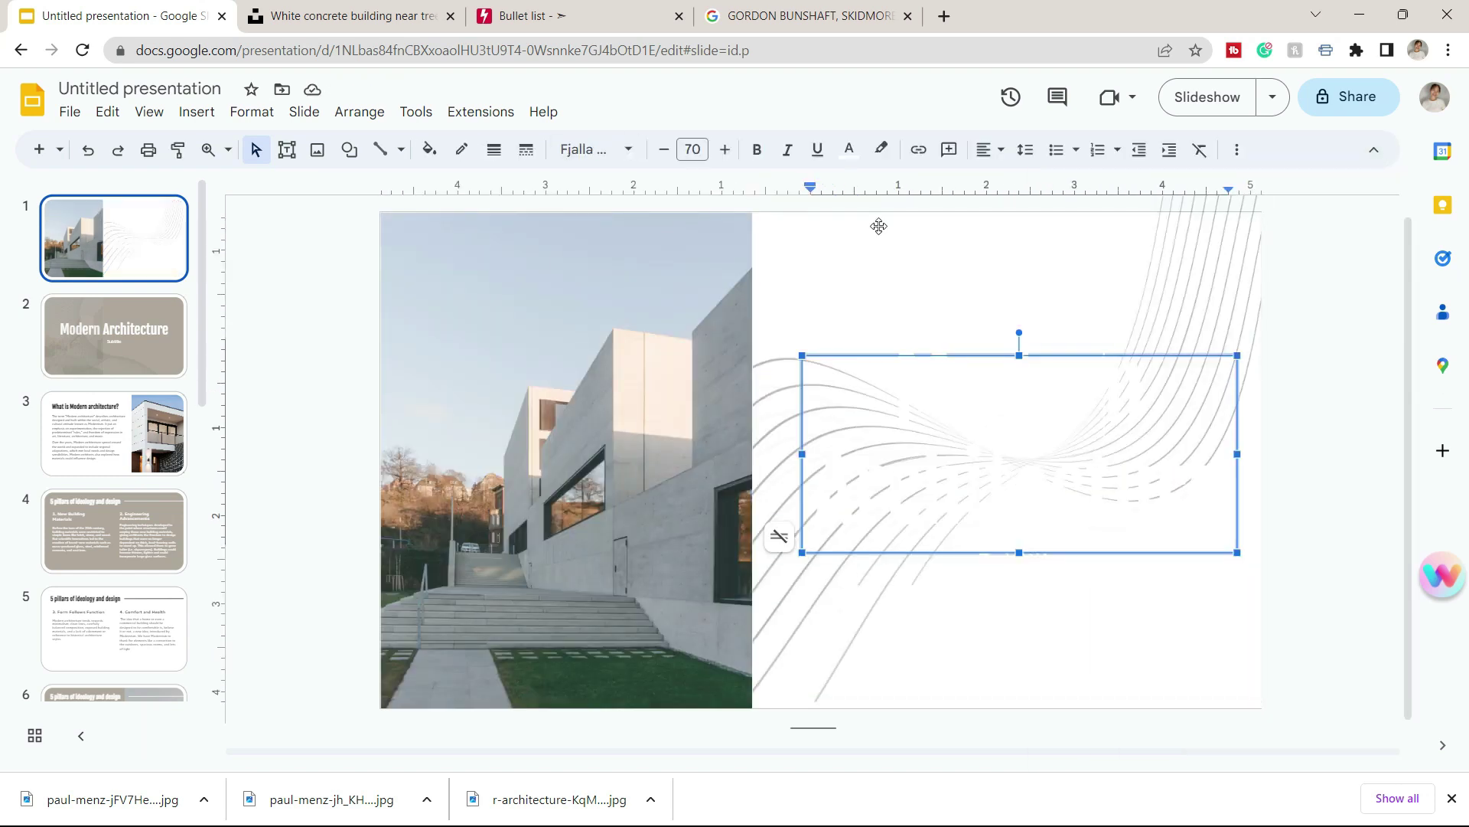
pyautogui.click(848, 150)
pyautogui.click(897, 210)
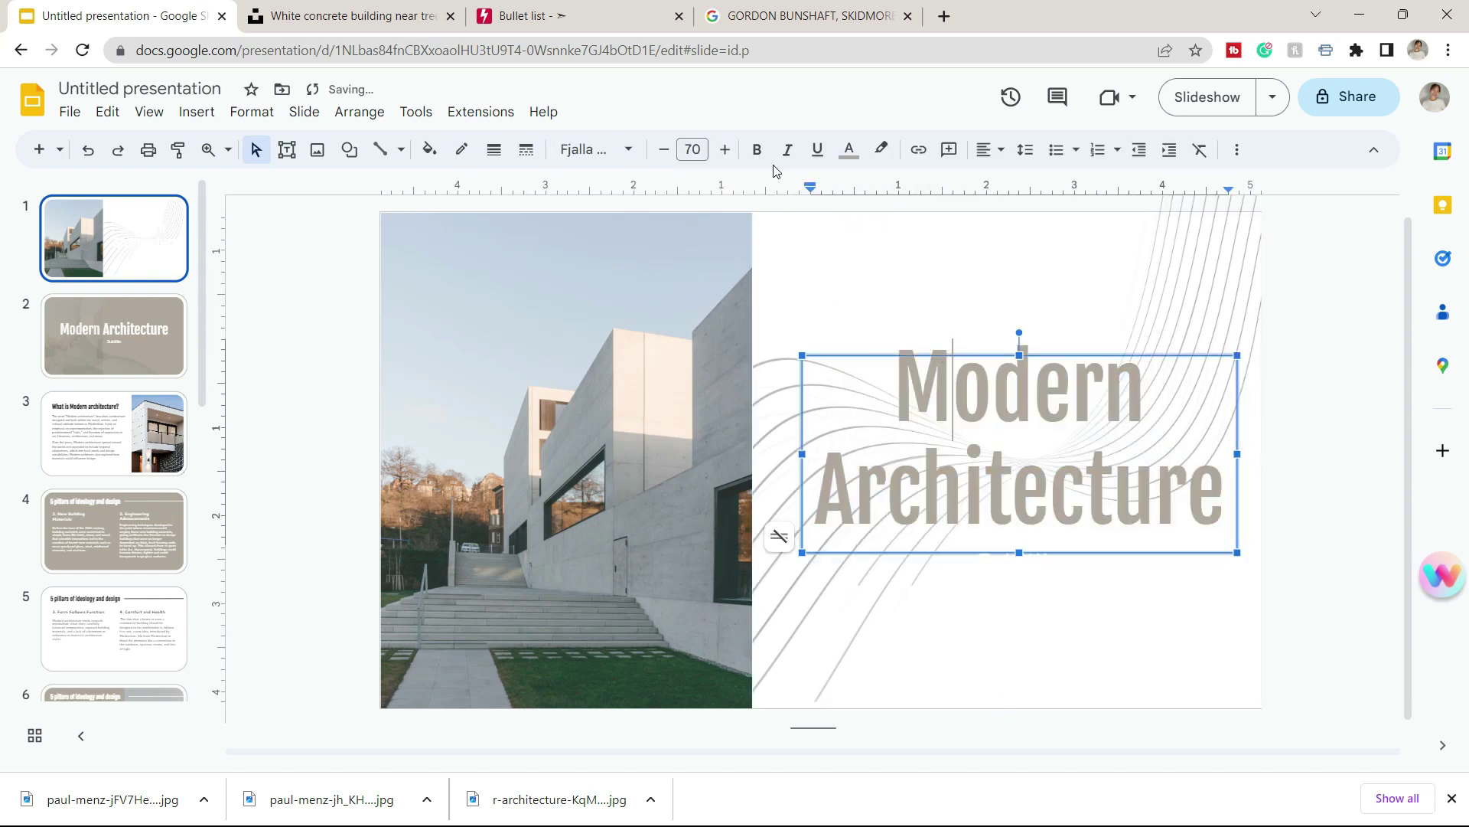
pyautogui.click(848, 149)
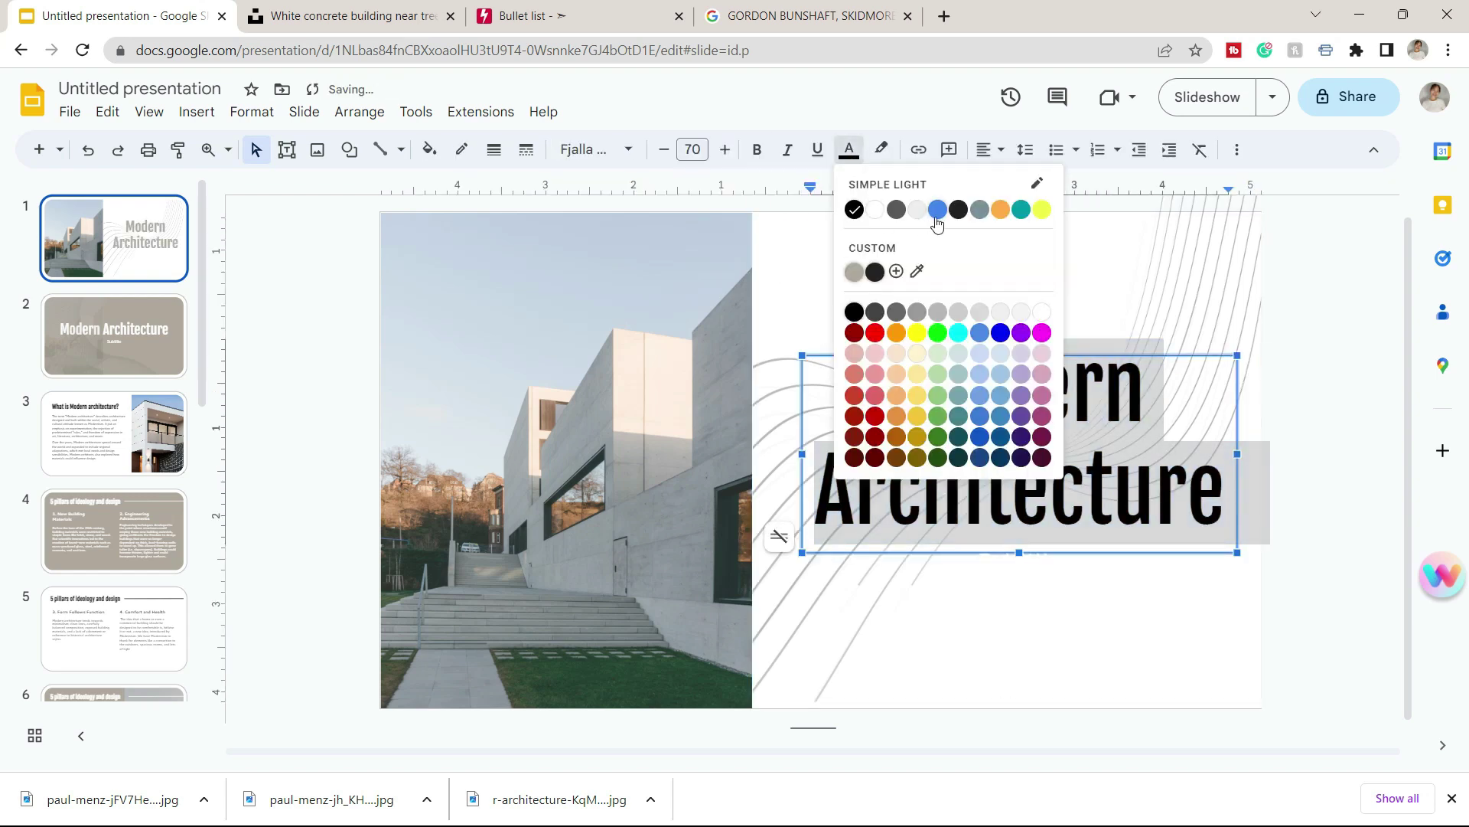
pyautogui.click(958, 209)
pyautogui.click(1189, 580)
pyautogui.click(1316, 537)
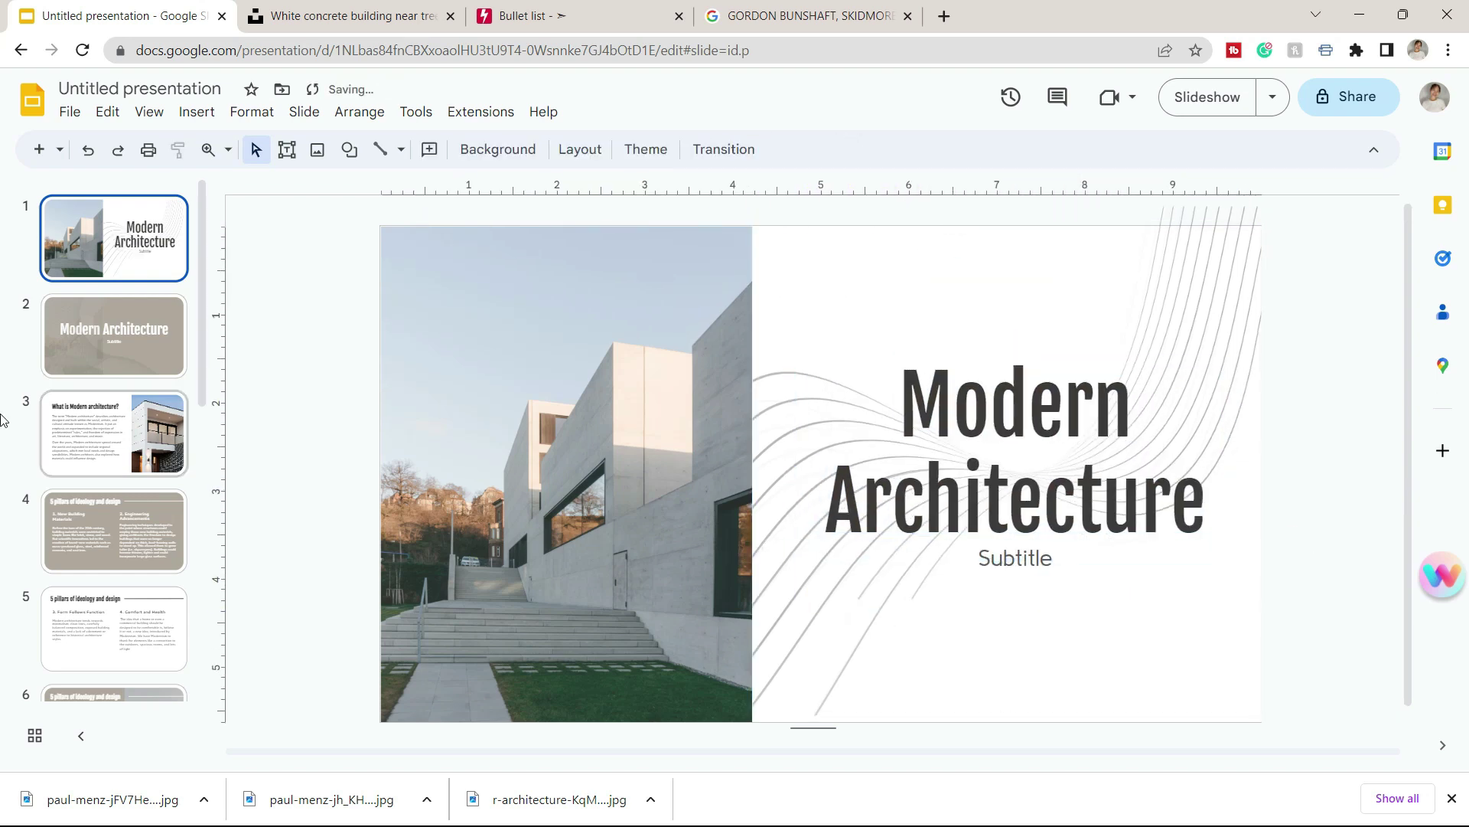
# - Add 'Modern Architecture' word art in Fjalla One, then move and enlarge it
pyautogui.click(197, 112)
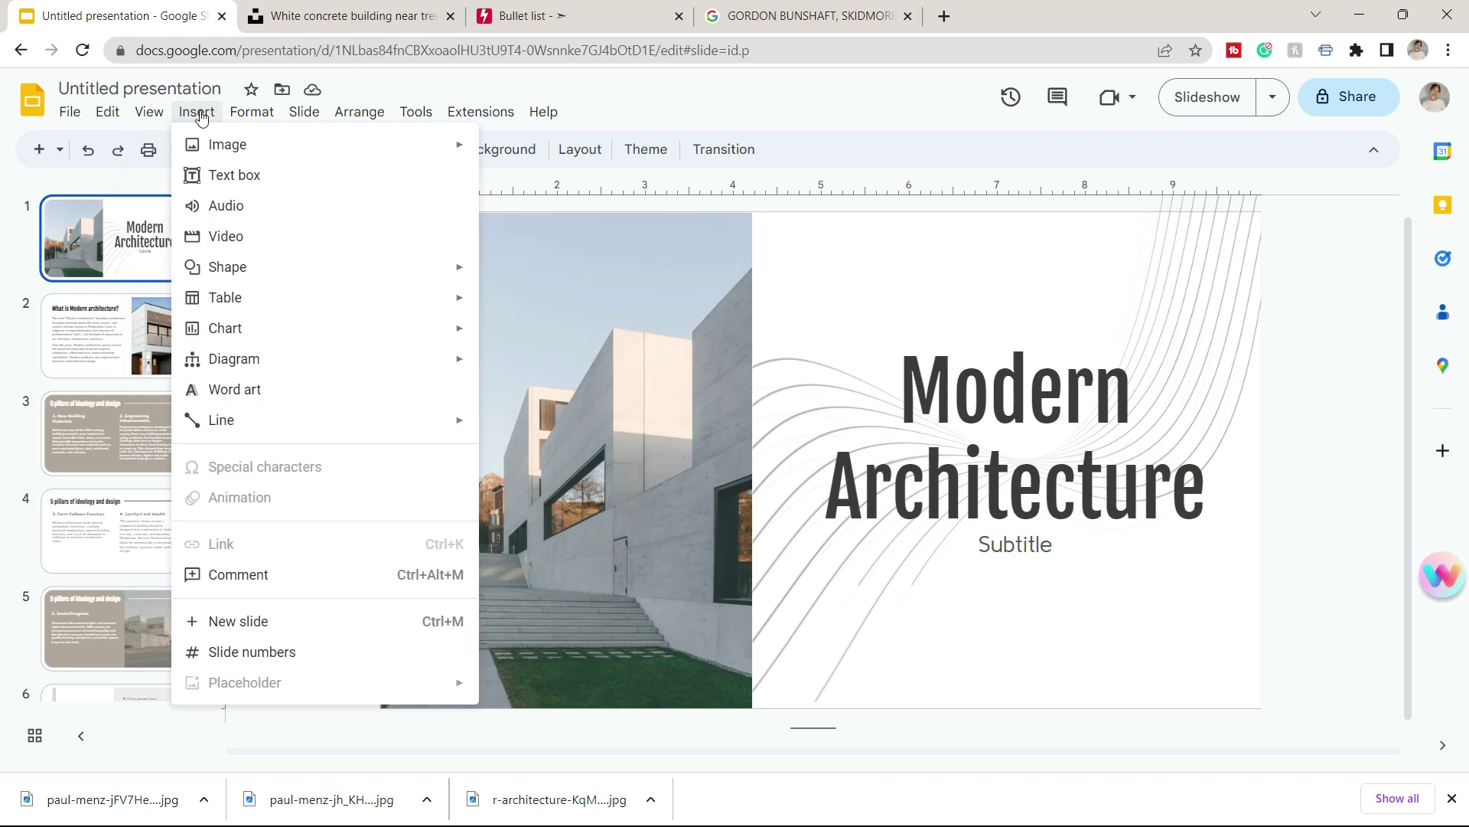
pyautogui.click(241, 392)
pyautogui.write('Modern Architecture')
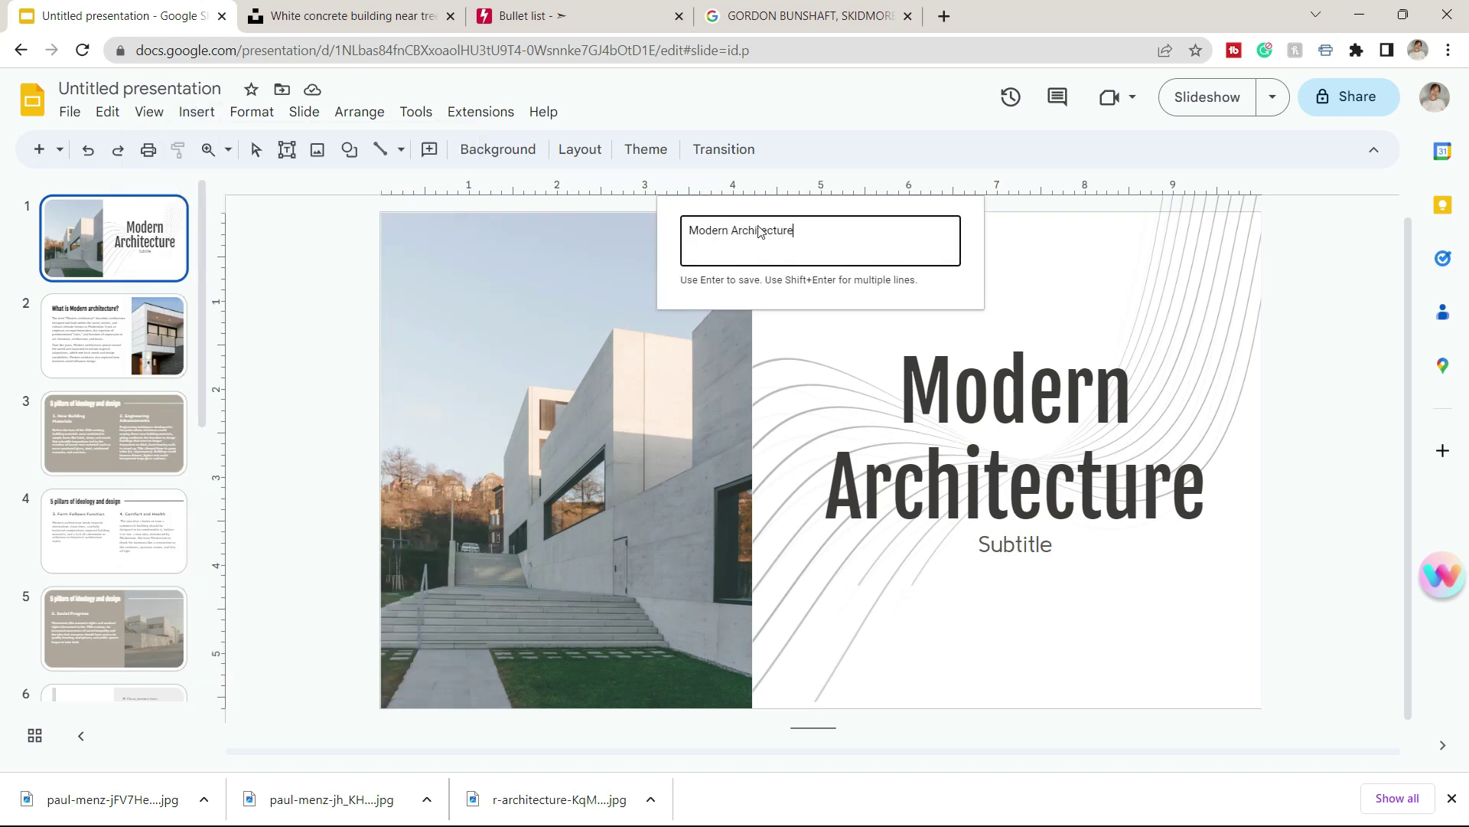
pyautogui.press('Return')
pyautogui.click(596, 149)
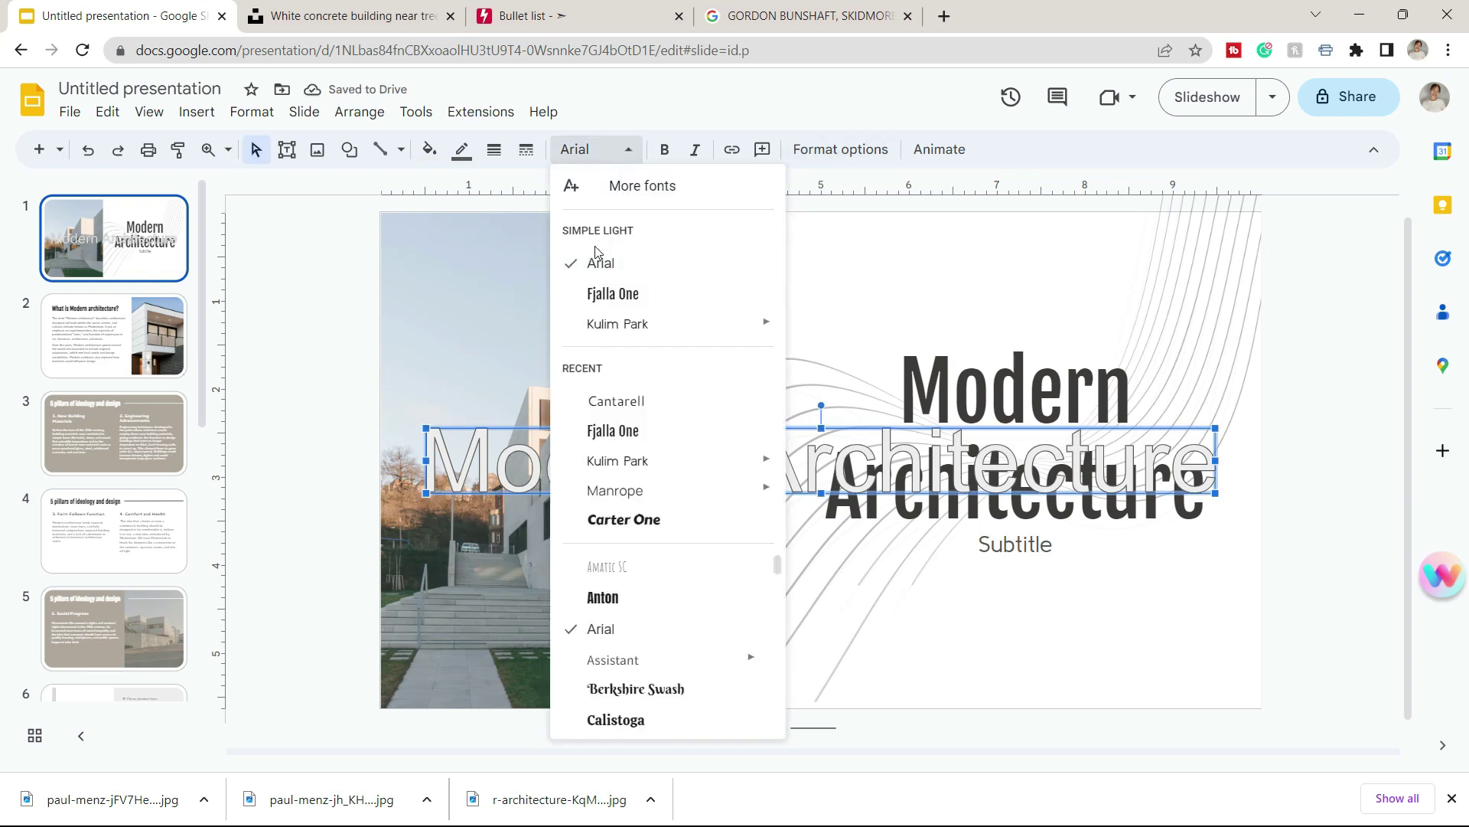
pyautogui.click(610, 249)
pyautogui.click(839, 149)
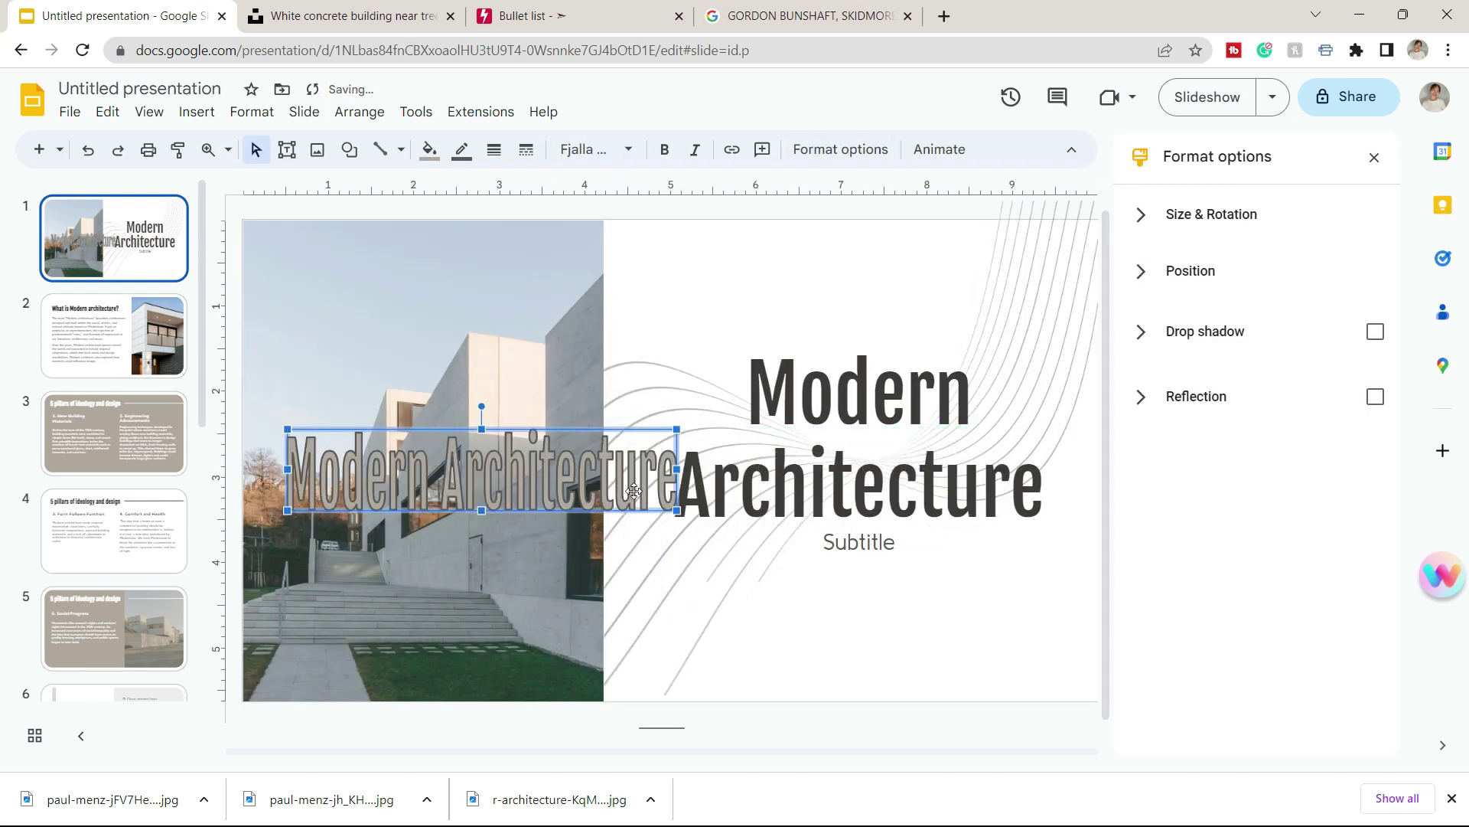
pyautogui.moveTo(676, 471); pyautogui.dragTo(724, 302)
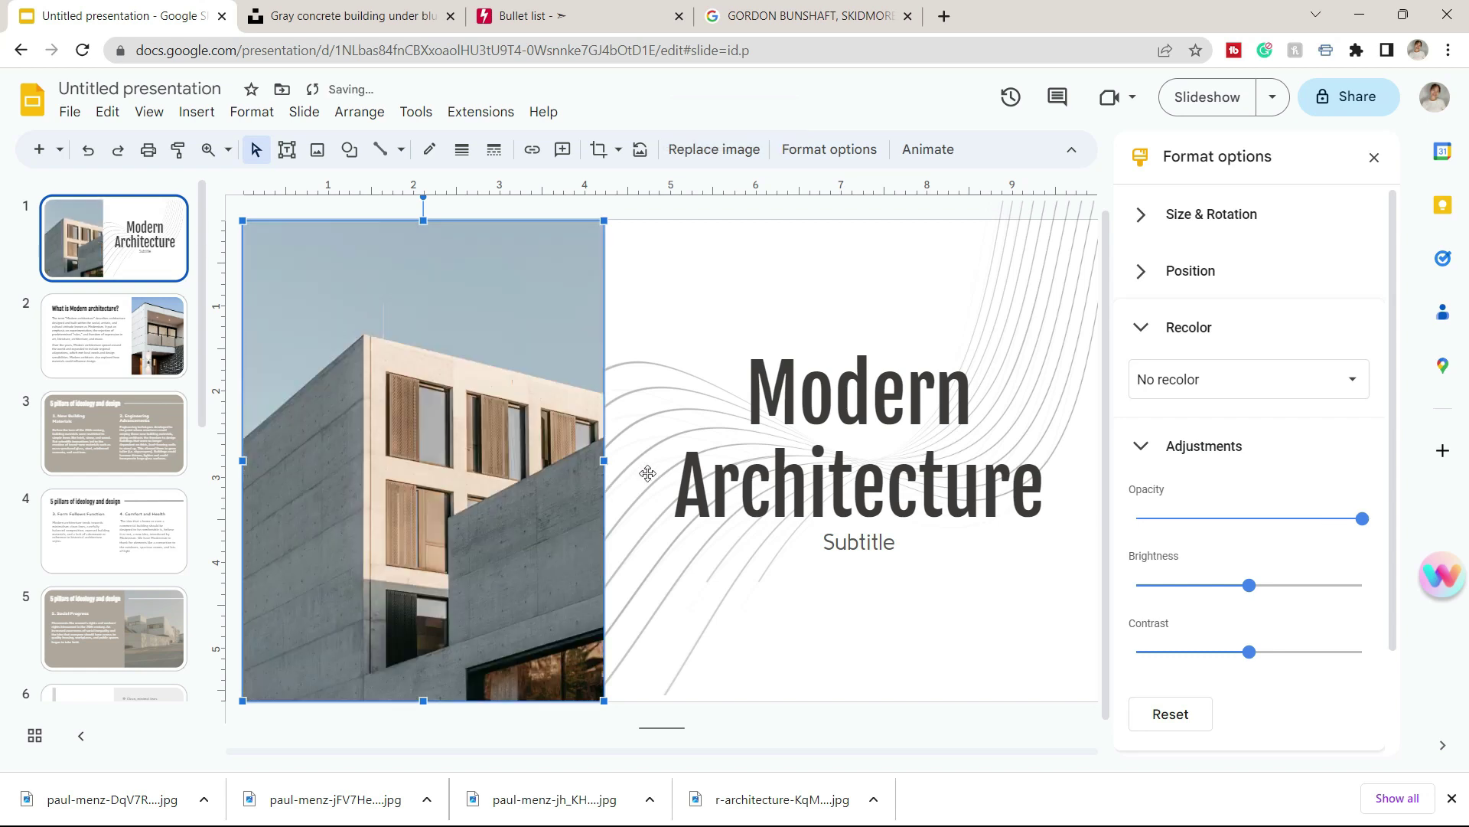
# - Set a Slide from right transition and preview it on the title slide
pyautogui.click(693, 670)
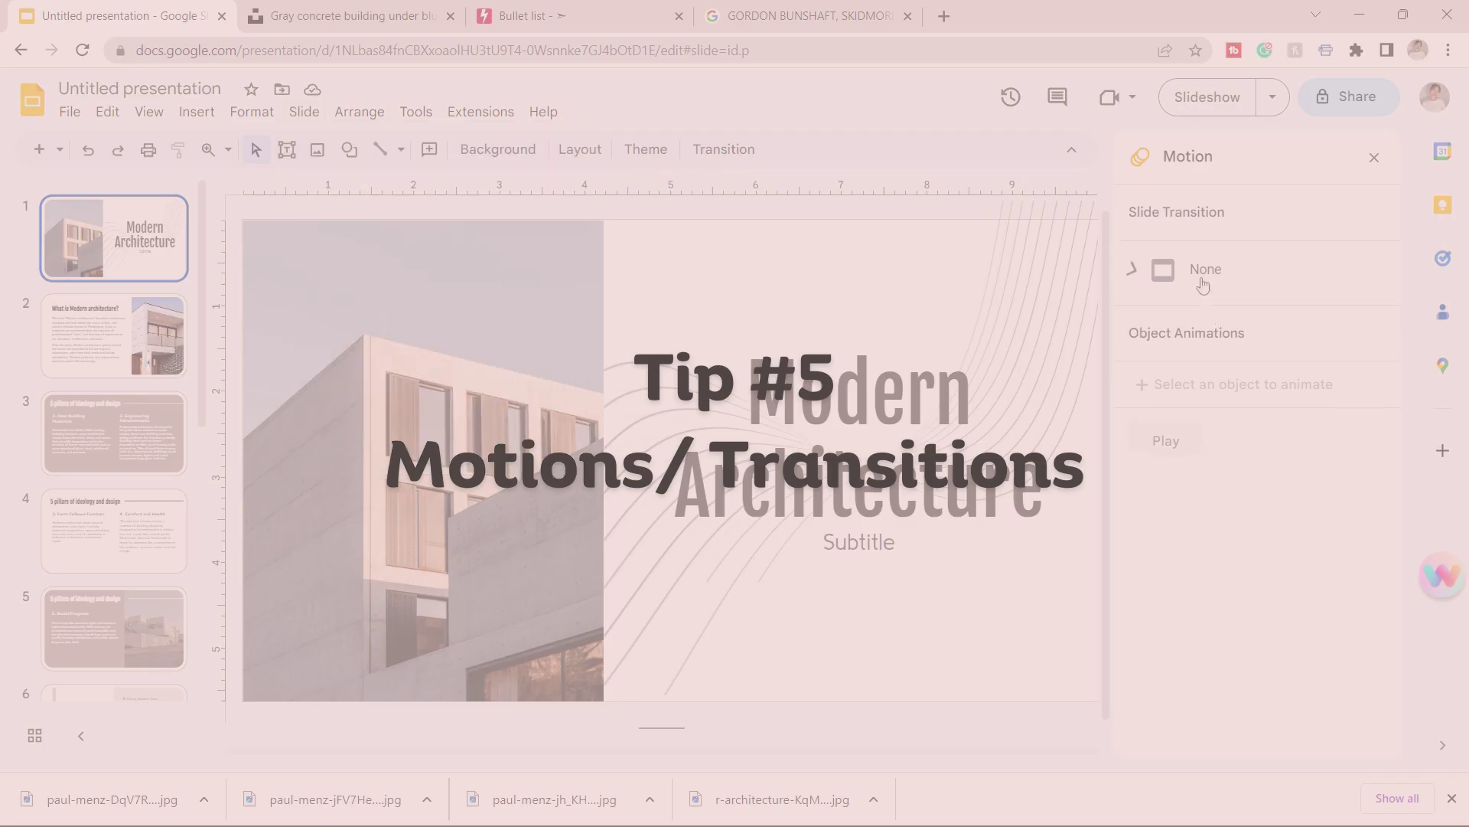
pyautogui.click(1203, 276)
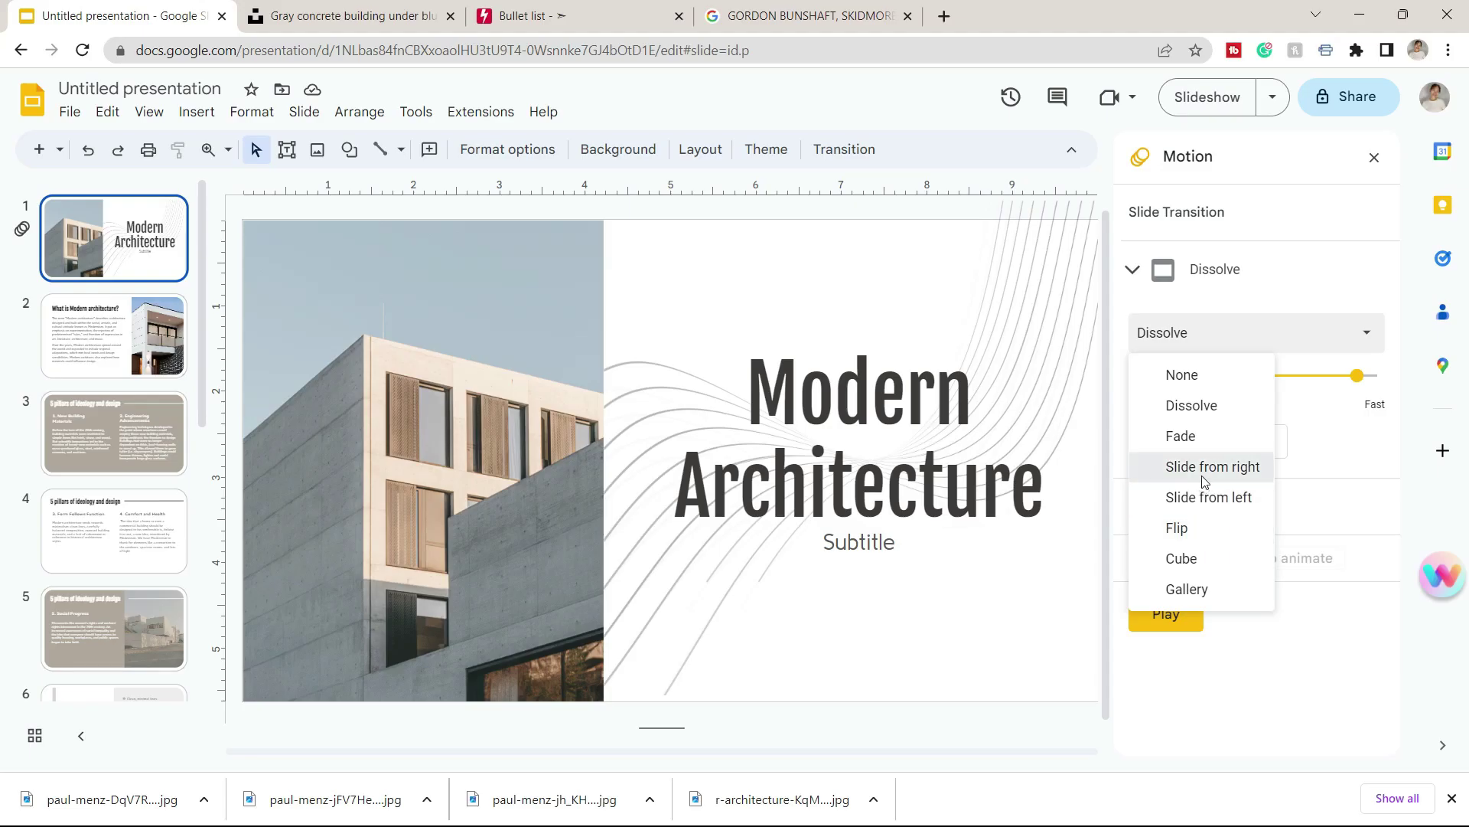
pyautogui.click(1213, 467)
pyautogui.click(1183, 606)
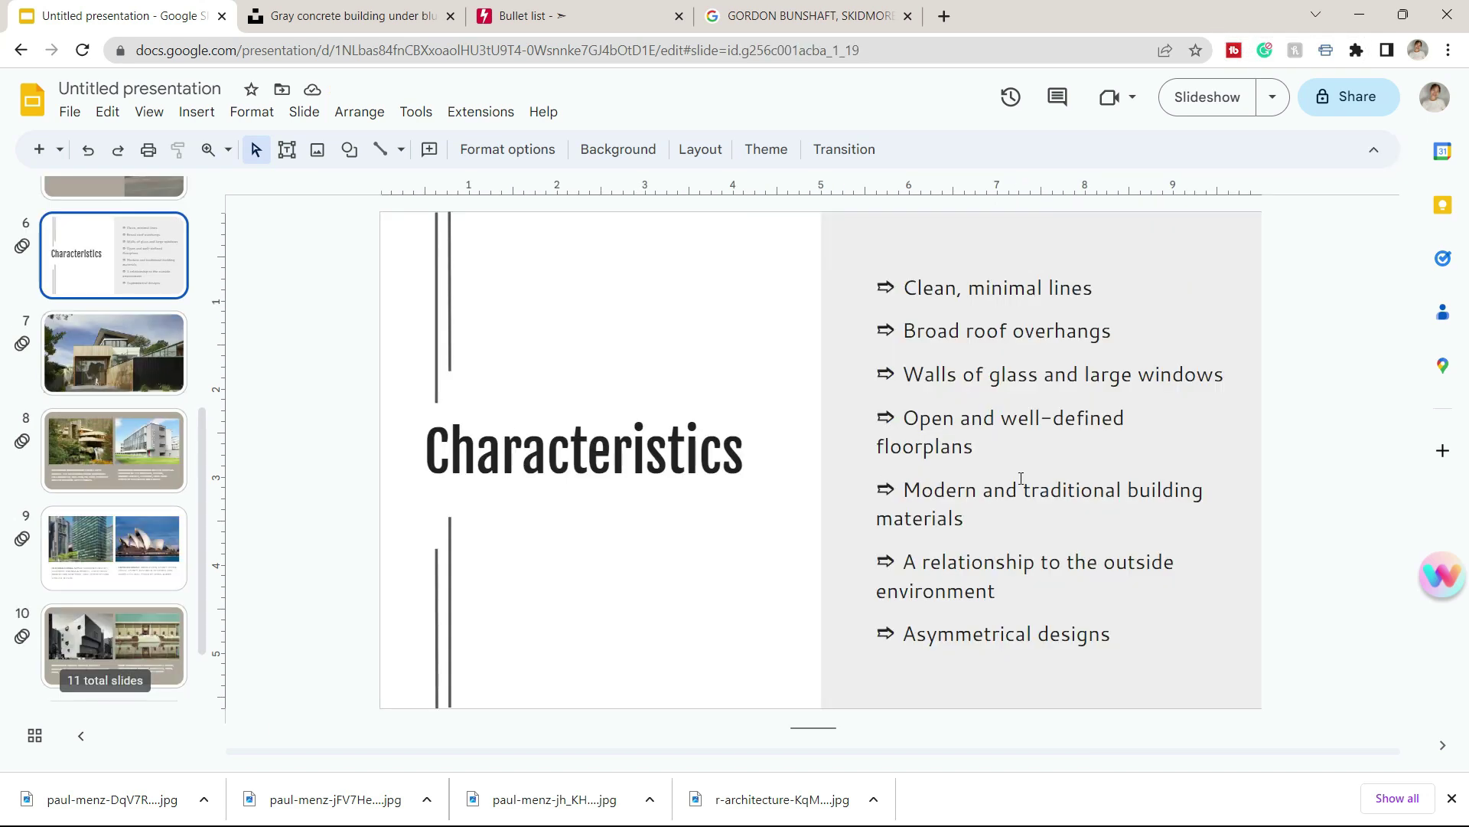
# - Present the deck as a slideshow, starting from the title slide
pyautogui.click(935, 373)
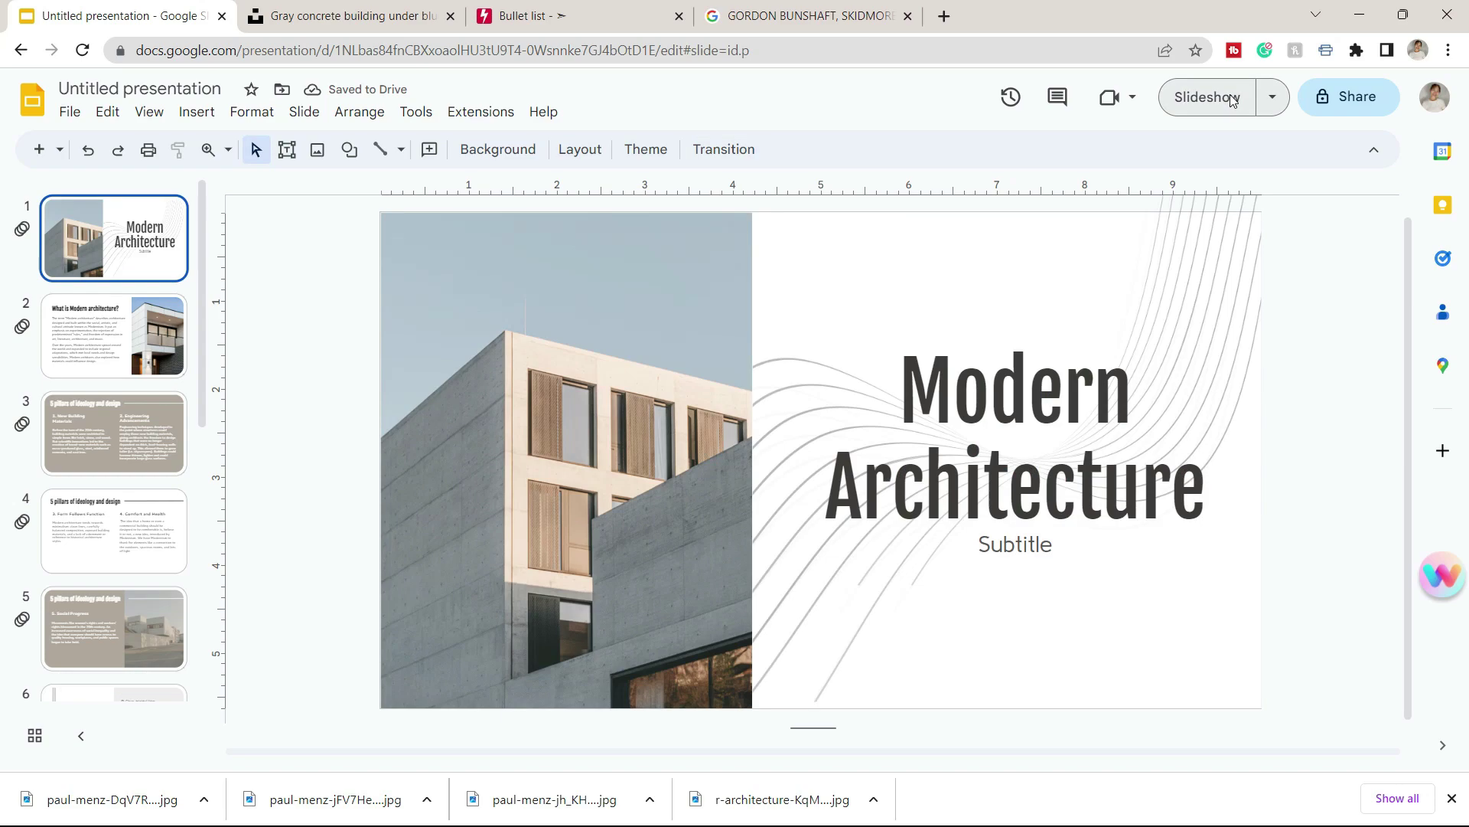
pyautogui.click(1206, 97)
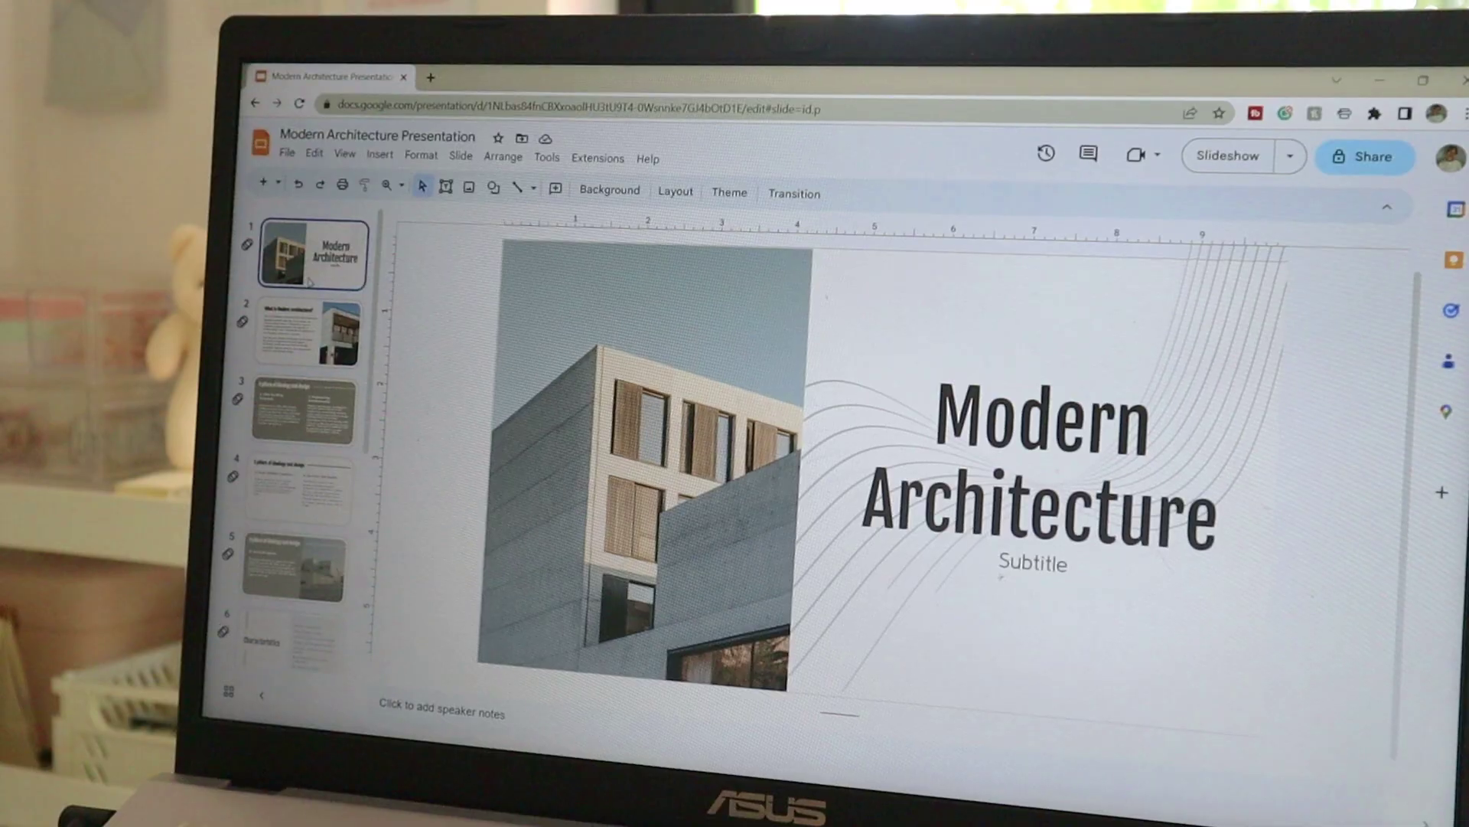
pyautogui.press('Down')
pyautogui.press('Down')
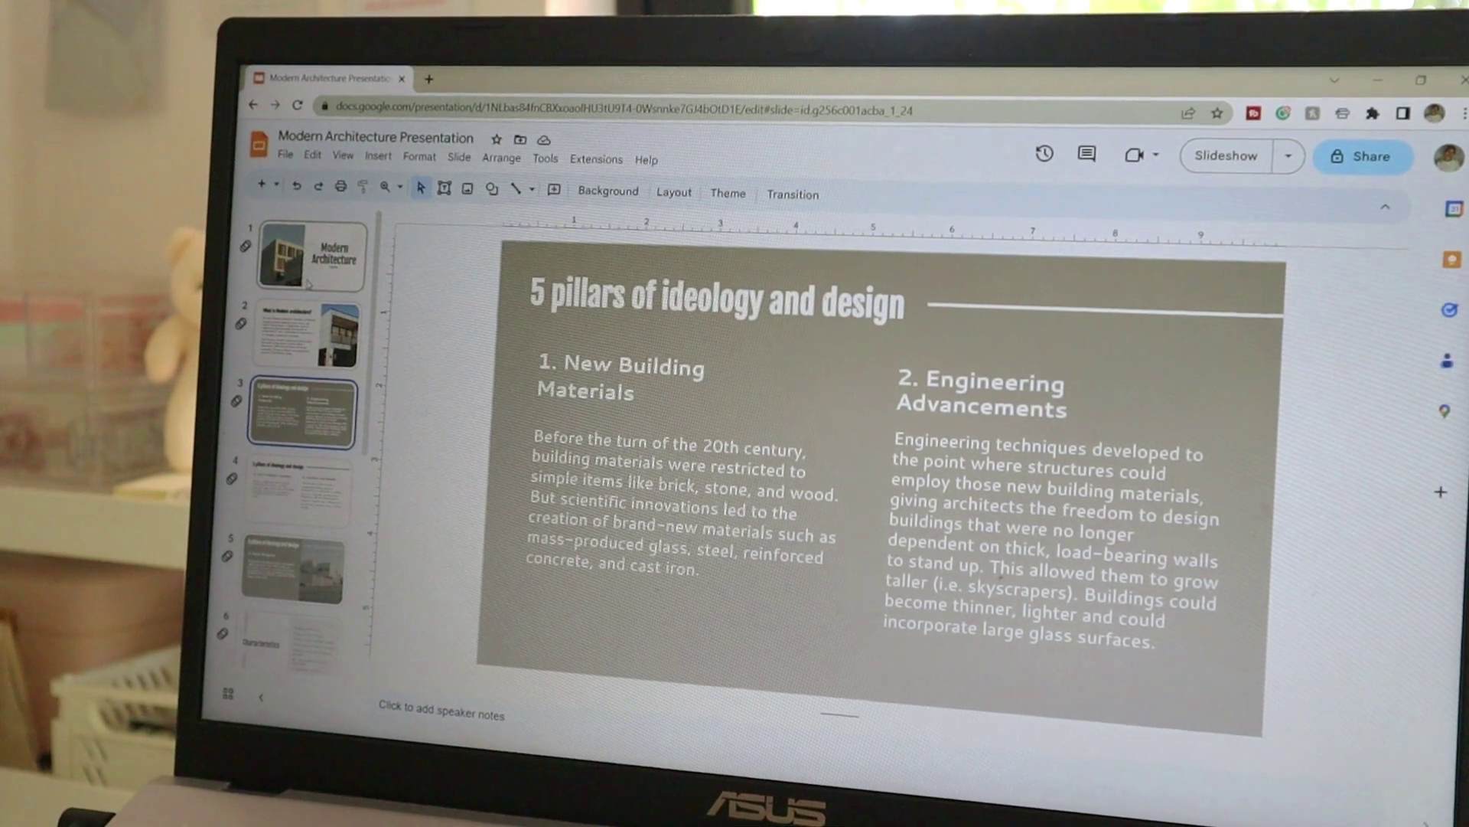
pyautogui.press('Down')
pyautogui.press('Down')
pyautogui.press('Down')
pyautogui.press('Down')
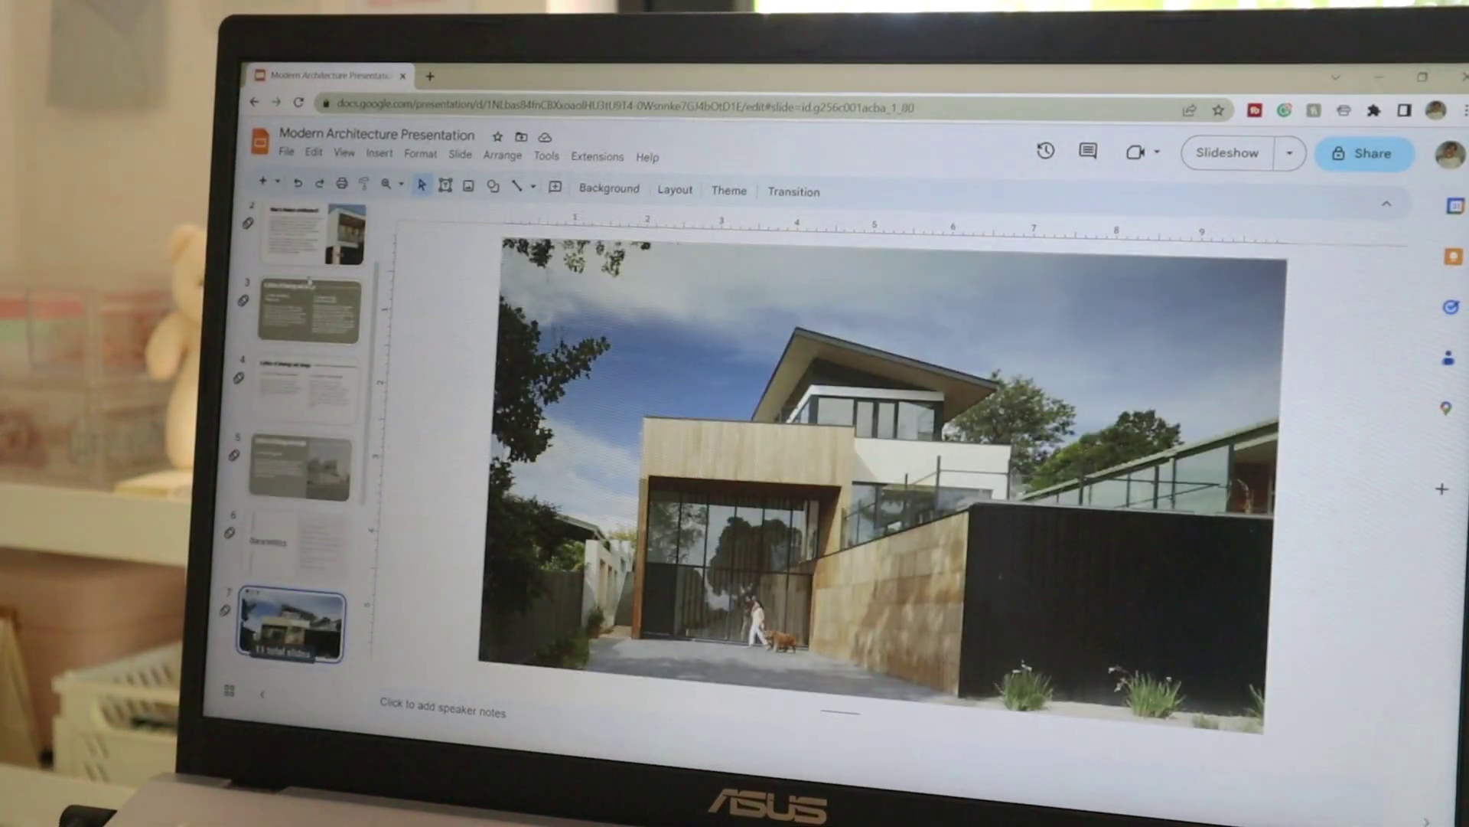
pyautogui.press('Down')
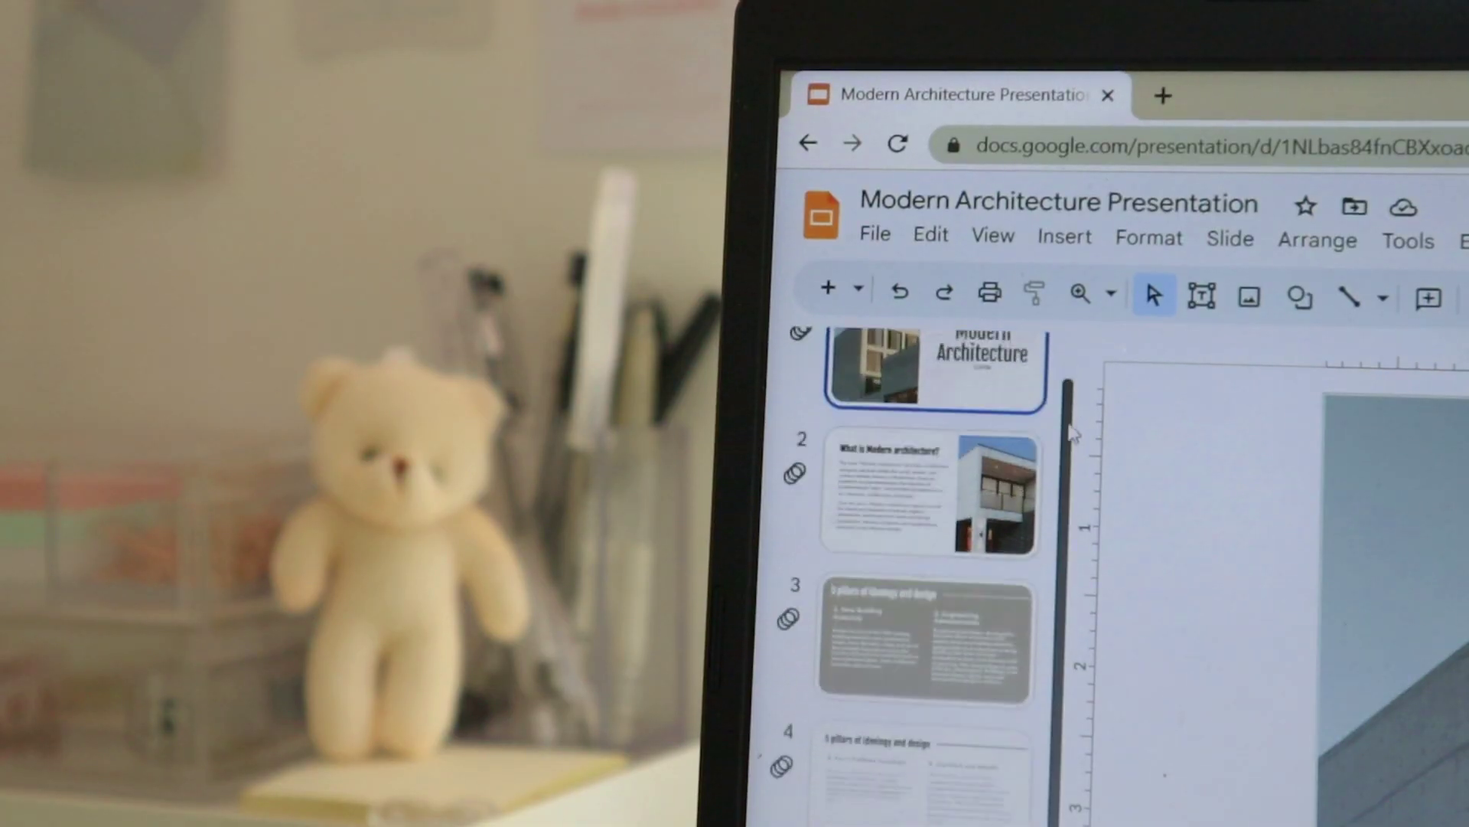